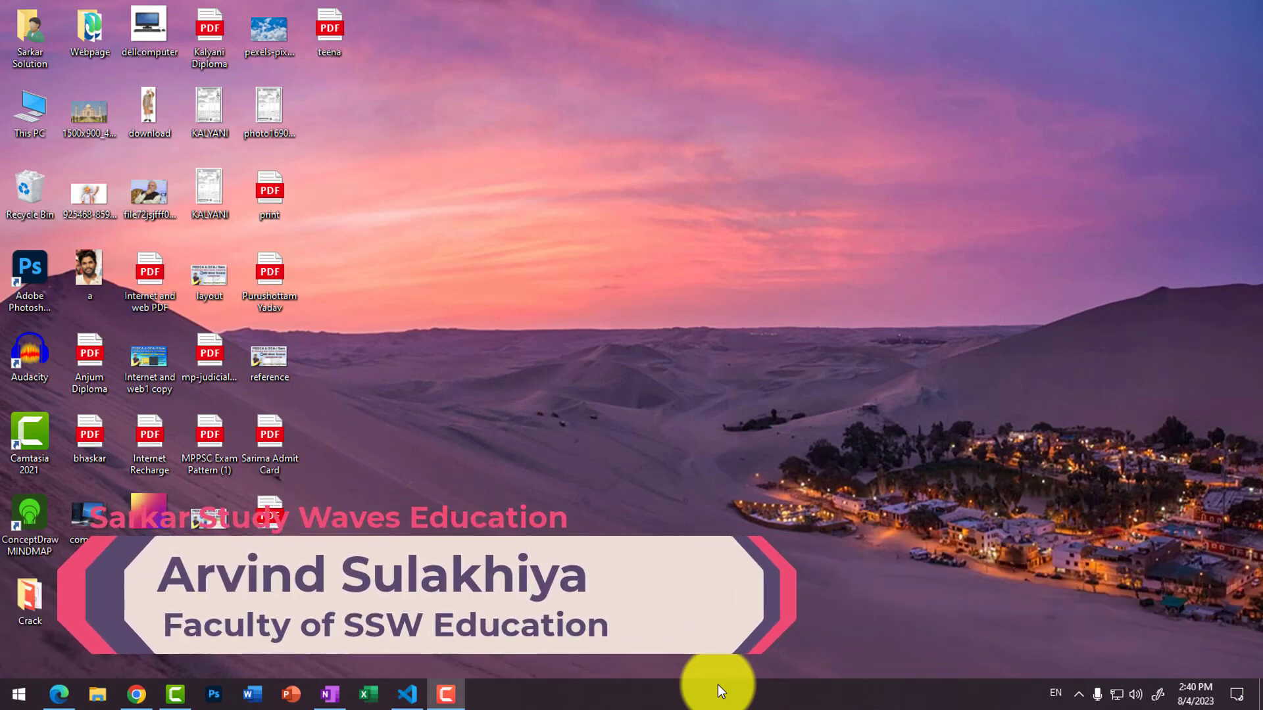
Search for Paint on the computer and open the app
{"action": "left_click", "coordinate": [27, 700]}
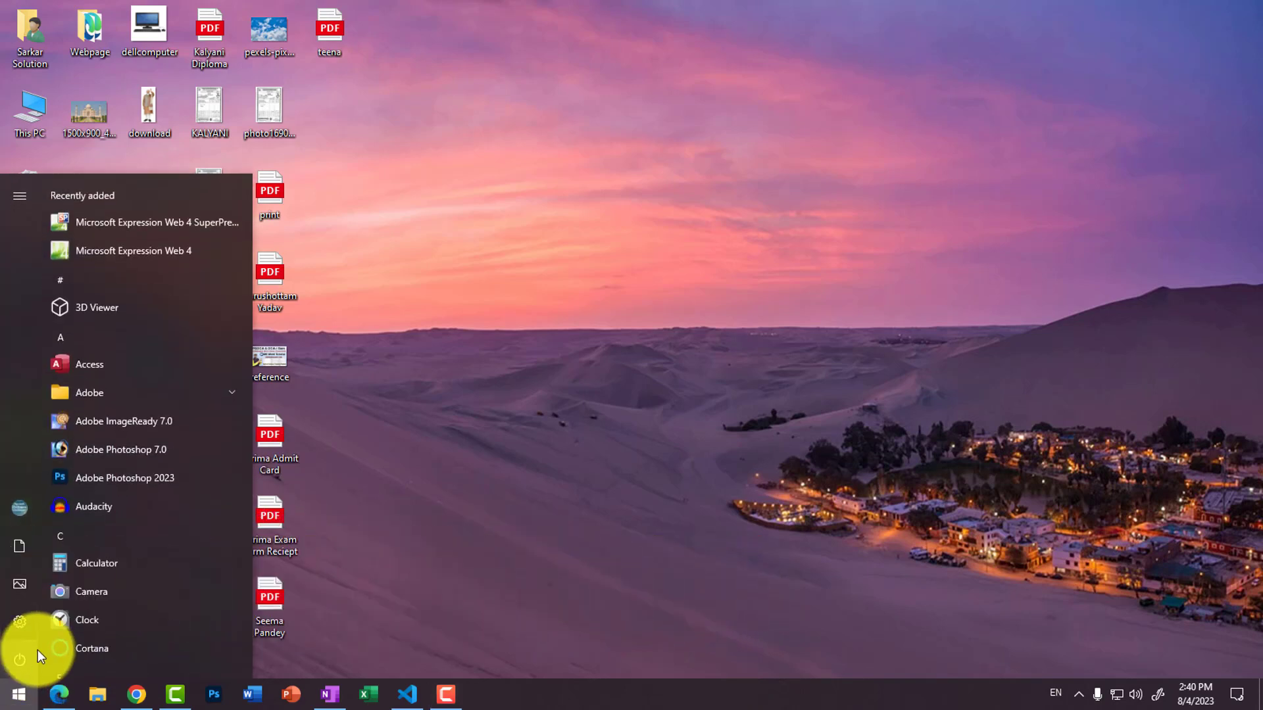
{"action": "type", "text": "paint"}
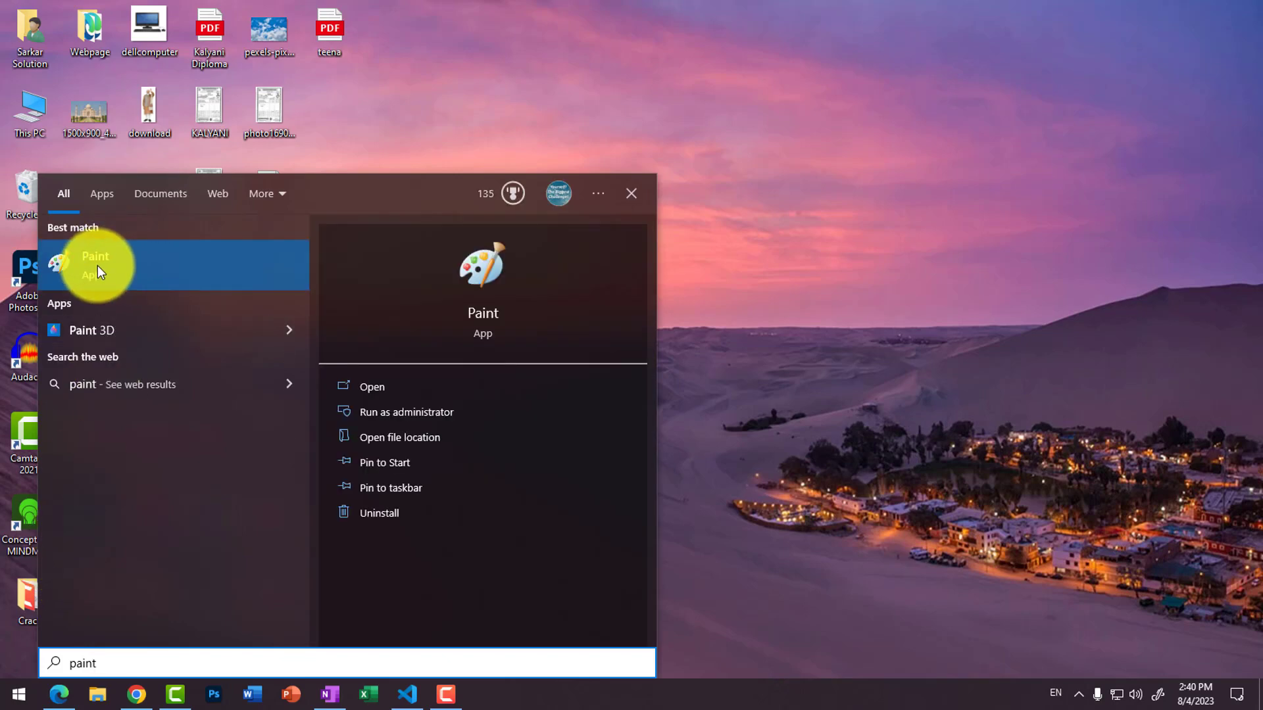
{"action": "left_click", "coordinate": [98, 266]}
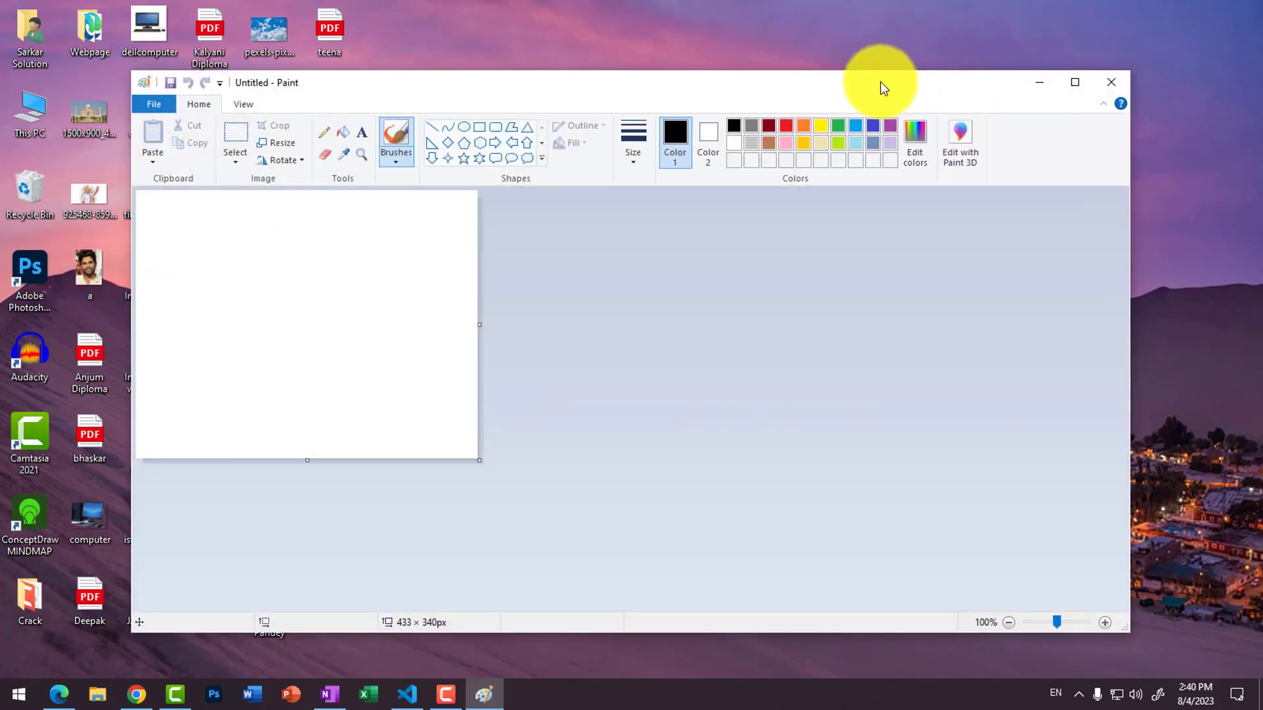
Move the Paint window around the desktop and maximize it to fill the screen
{"action": "mouse_move", "coordinate": [880, 81]}
{"action": "left_mouse_down"}
{"action": "mouse_move", "coordinate": [1080, 38]}
{"action": "mouse_move", "coordinate": [916, 40]}
{"action": "mouse_move", "coordinate": [910, 63]}
{"action": "left_mouse_up"}
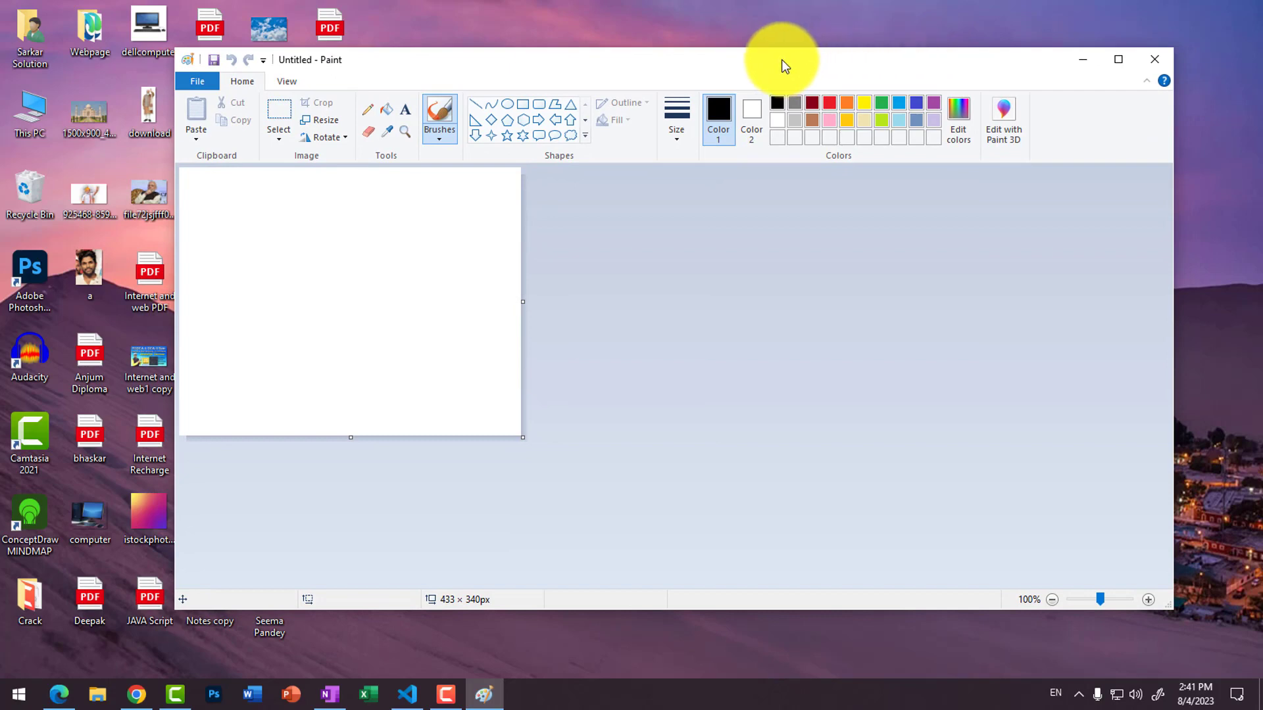
{"action": "mouse_move", "coordinate": [782, 59]}
{"action": "left_mouse_down"}
{"action": "mouse_move", "coordinate": [778, 91]}
{"action": "mouse_move", "coordinate": [776, 78]}
{"action": "mouse_move", "coordinate": [748, 73]}
{"action": "left_mouse_up"}
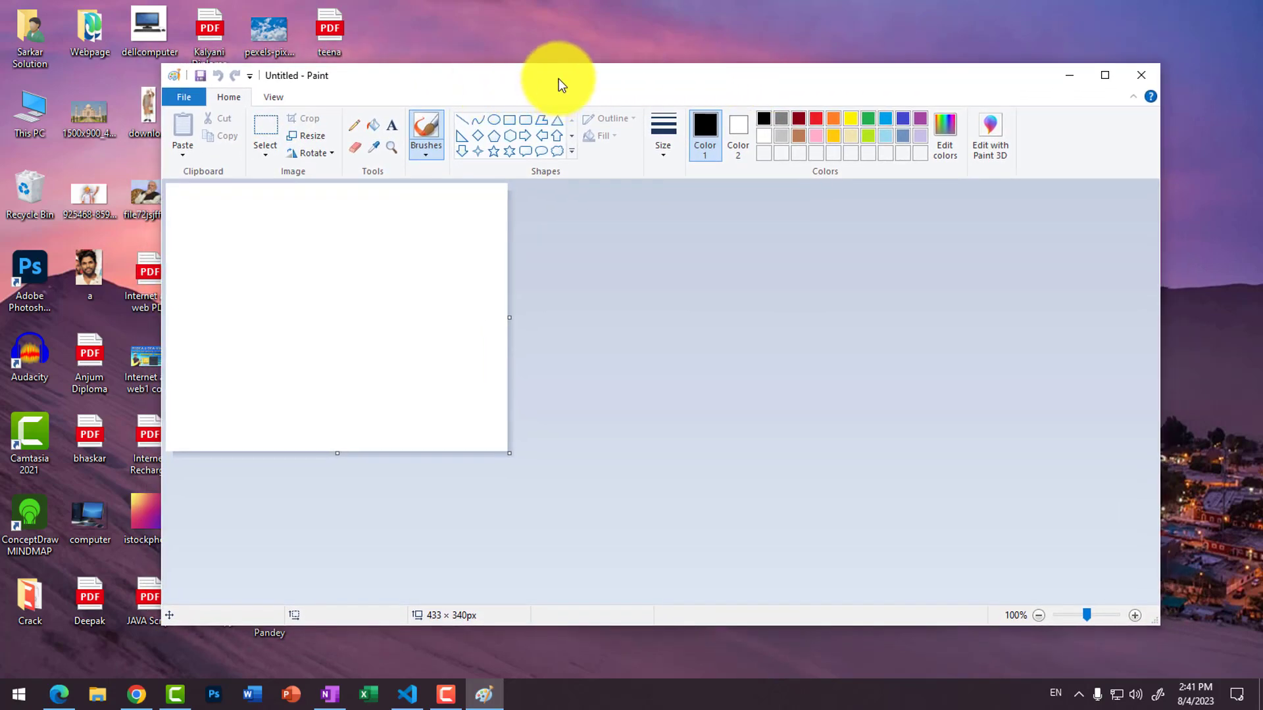
{"action": "mouse_move", "coordinate": [559, 80]}
{"action": "left_mouse_down"}
{"action": "mouse_move", "coordinate": [586, 92]}
{"action": "mouse_move", "coordinate": [587, 72]}
{"action": "left_mouse_up"}
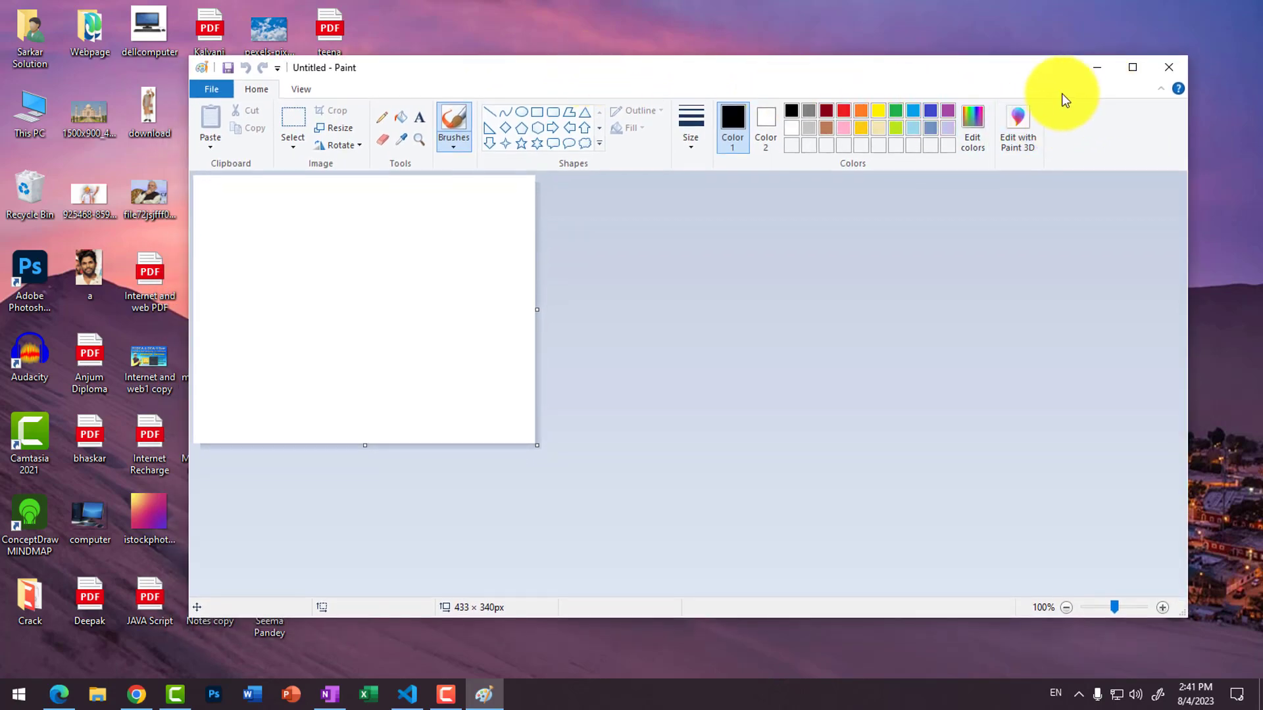
{"action": "left_click_drag", "start_coordinate": [752, 86], "coordinate": [747, 100]}
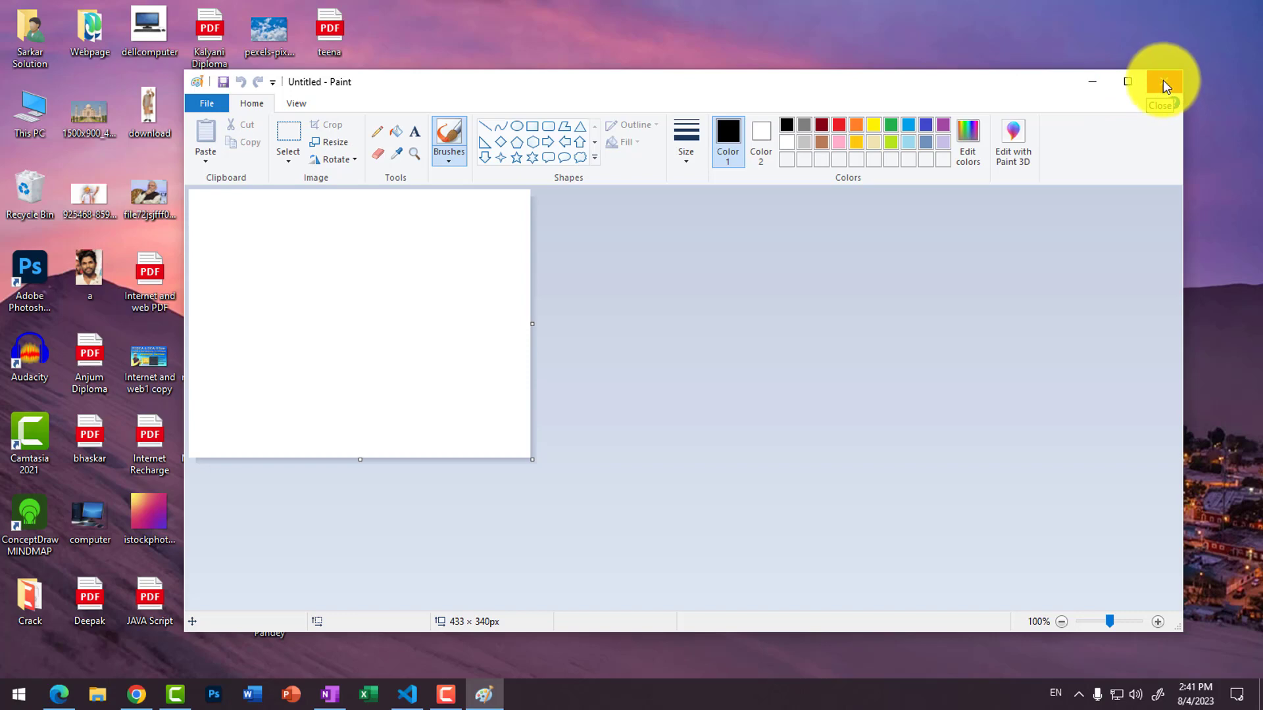
{"action": "left_click", "coordinate": [1127, 81]}
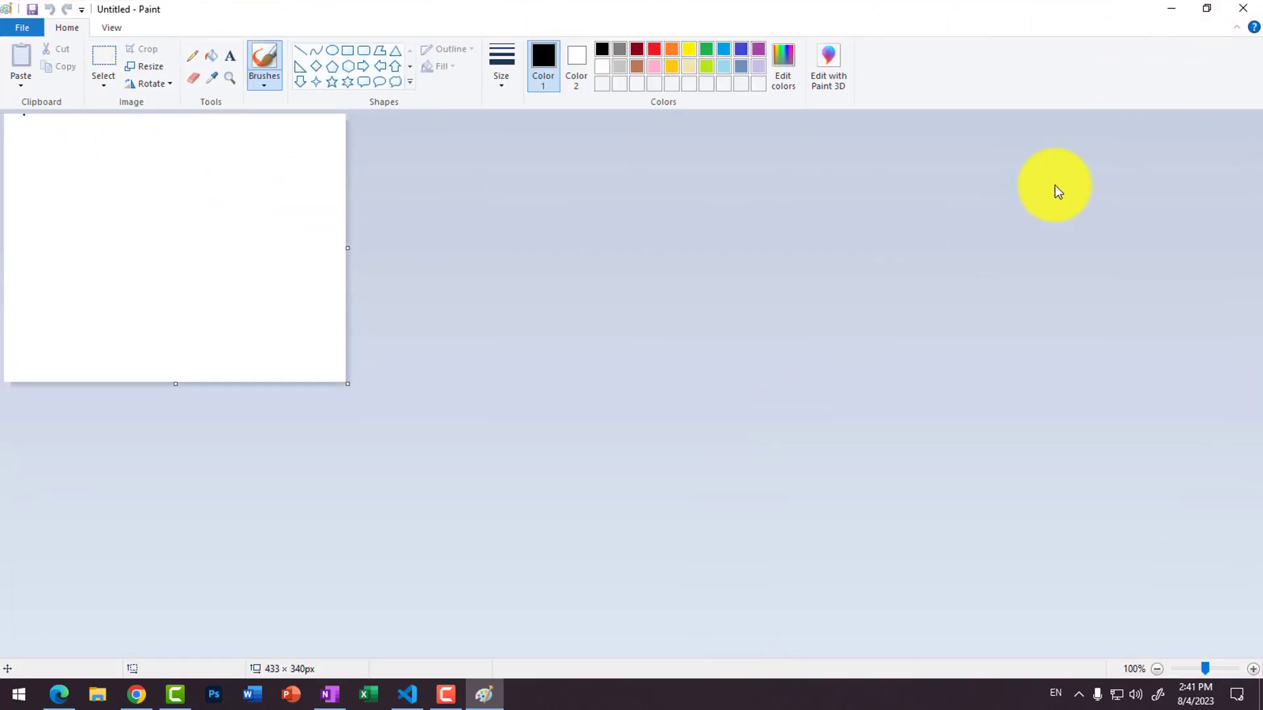
Minimize the Paint window and bring it back to full screen
{"action": "left_click", "coordinate": [1172, 12]}
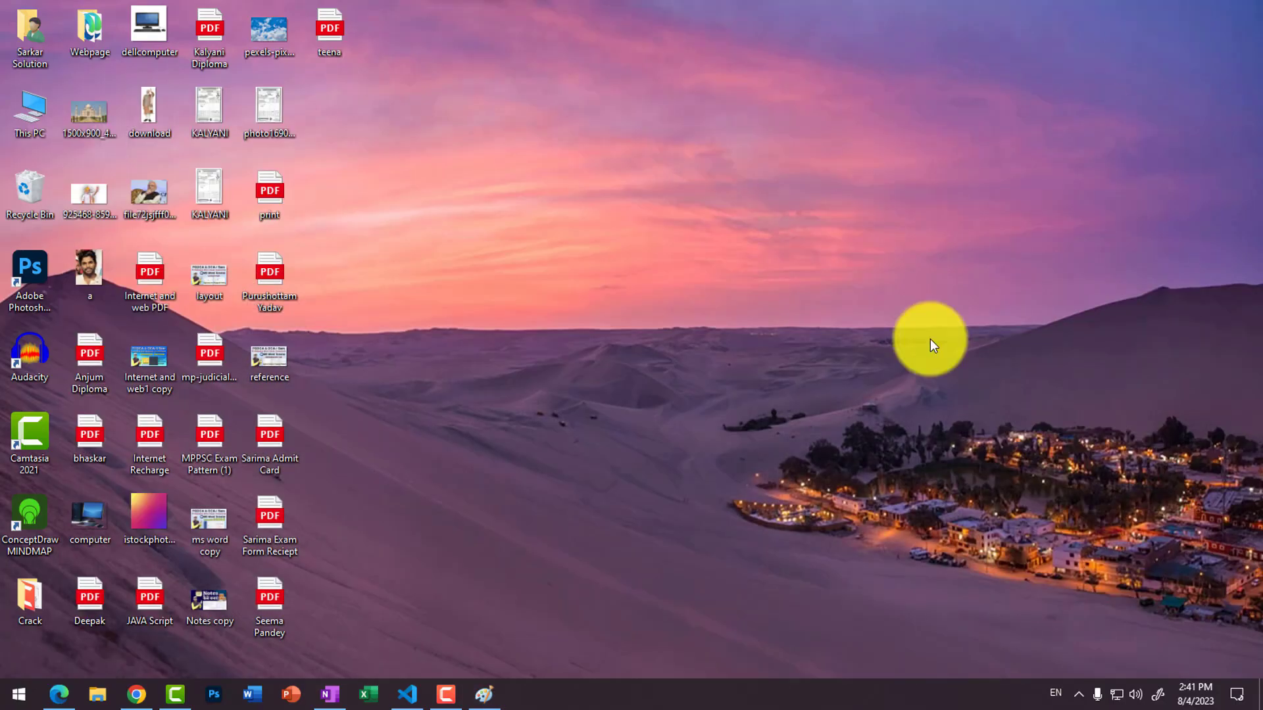
{"action": "mouse_move", "coordinate": [484, 702]}
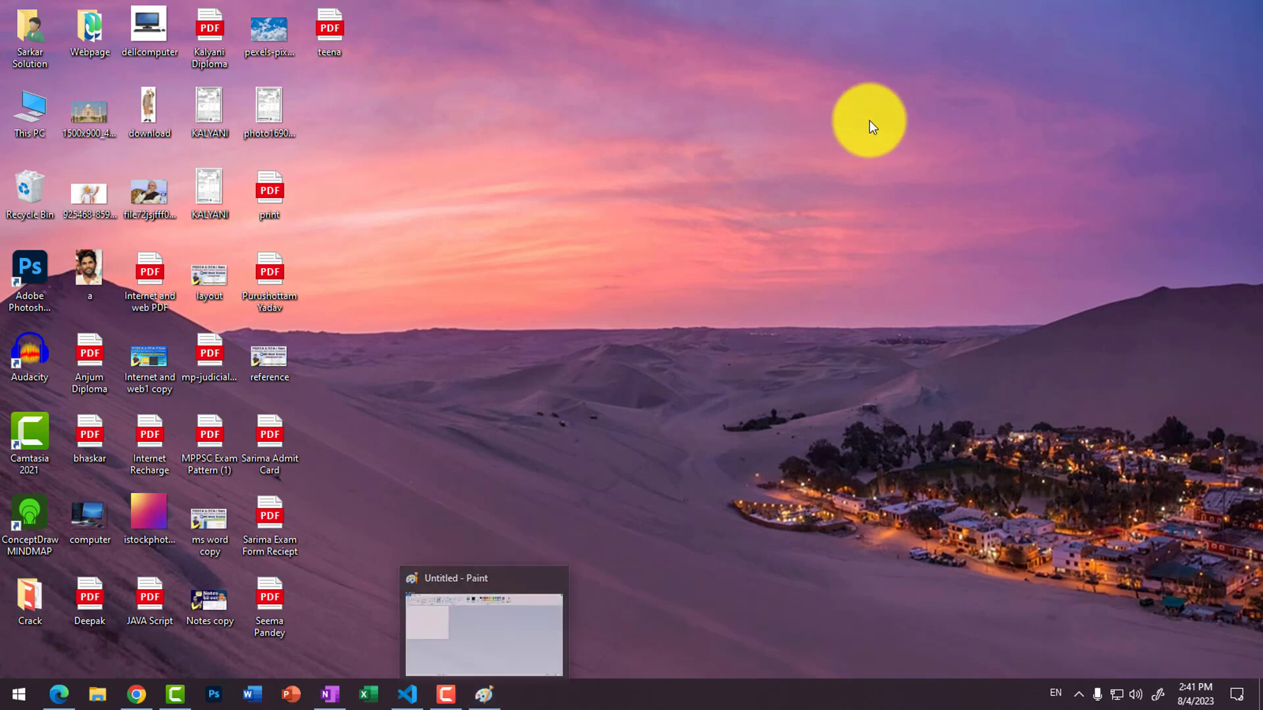
{"action": "left_click", "coordinate": [486, 700]}
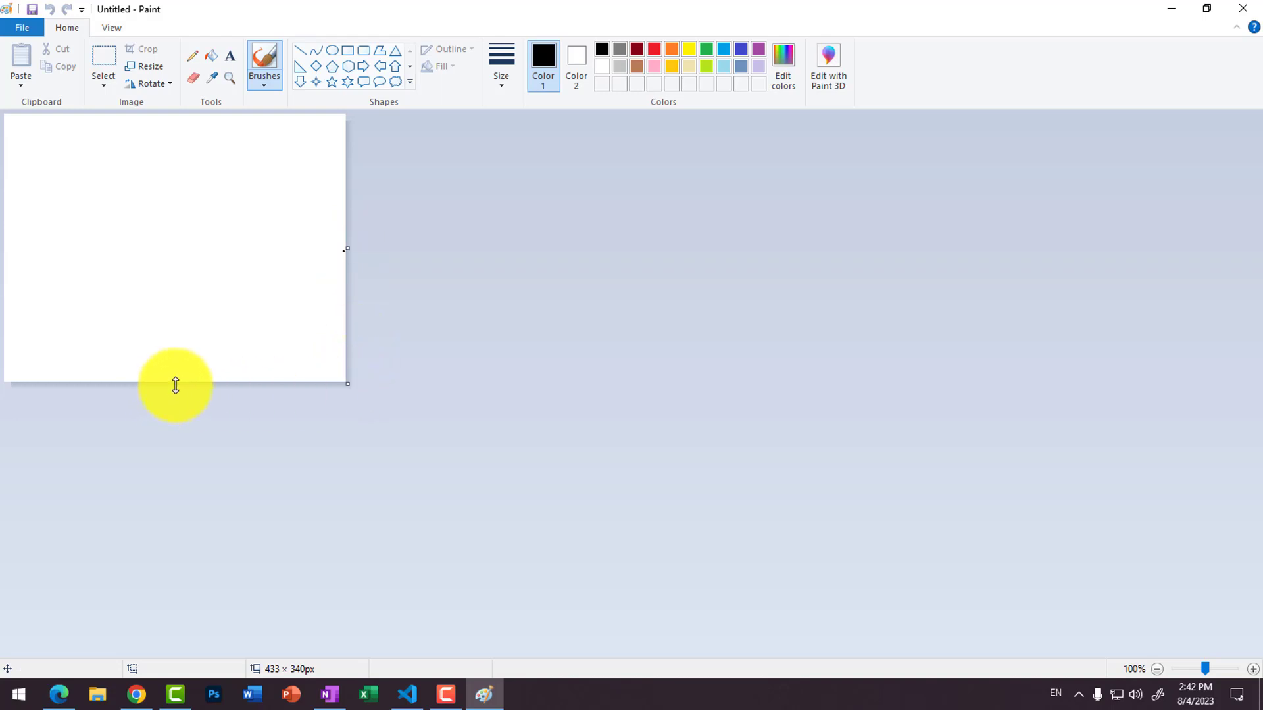
Enlarge the blank canvas to about 1594 × 695 px by extending its height and width
{"action": "left_click_drag", "start_coordinate": [176, 386], "coordinate": [184, 566]}
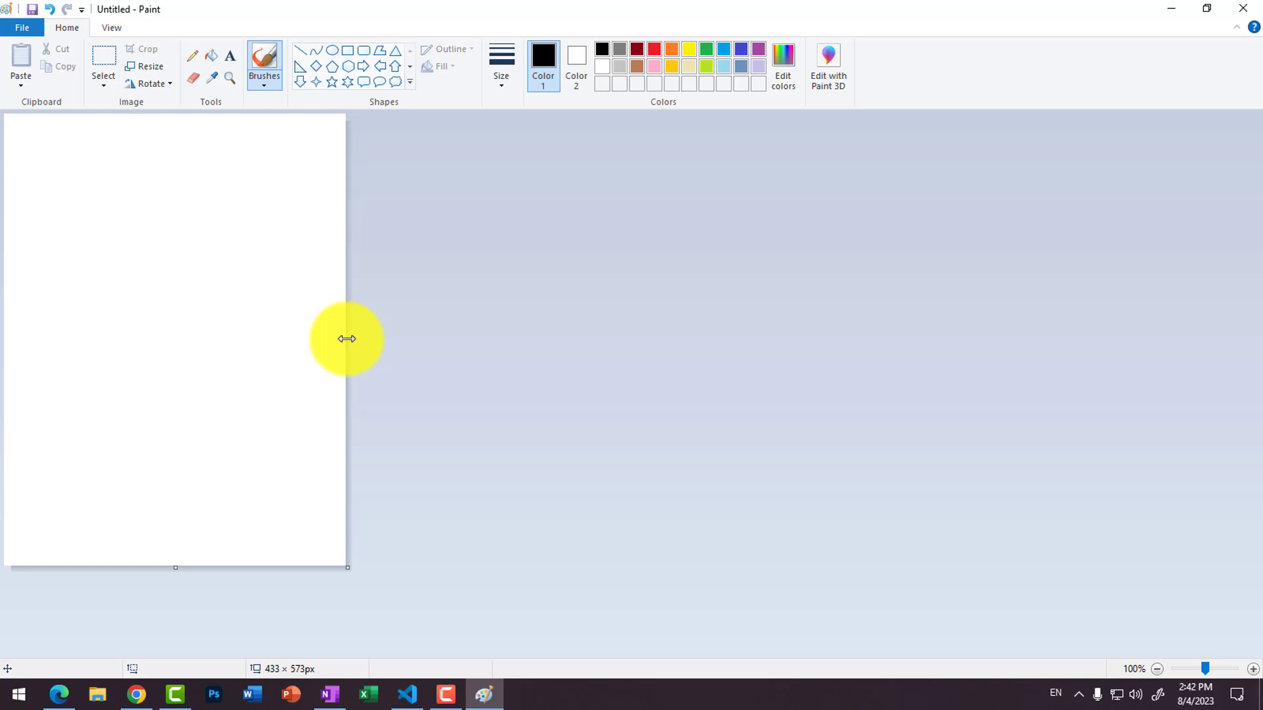
{"action": "left_click_drag", "start_coordinate": [347, 339], "coordinate": [1257, 429]}
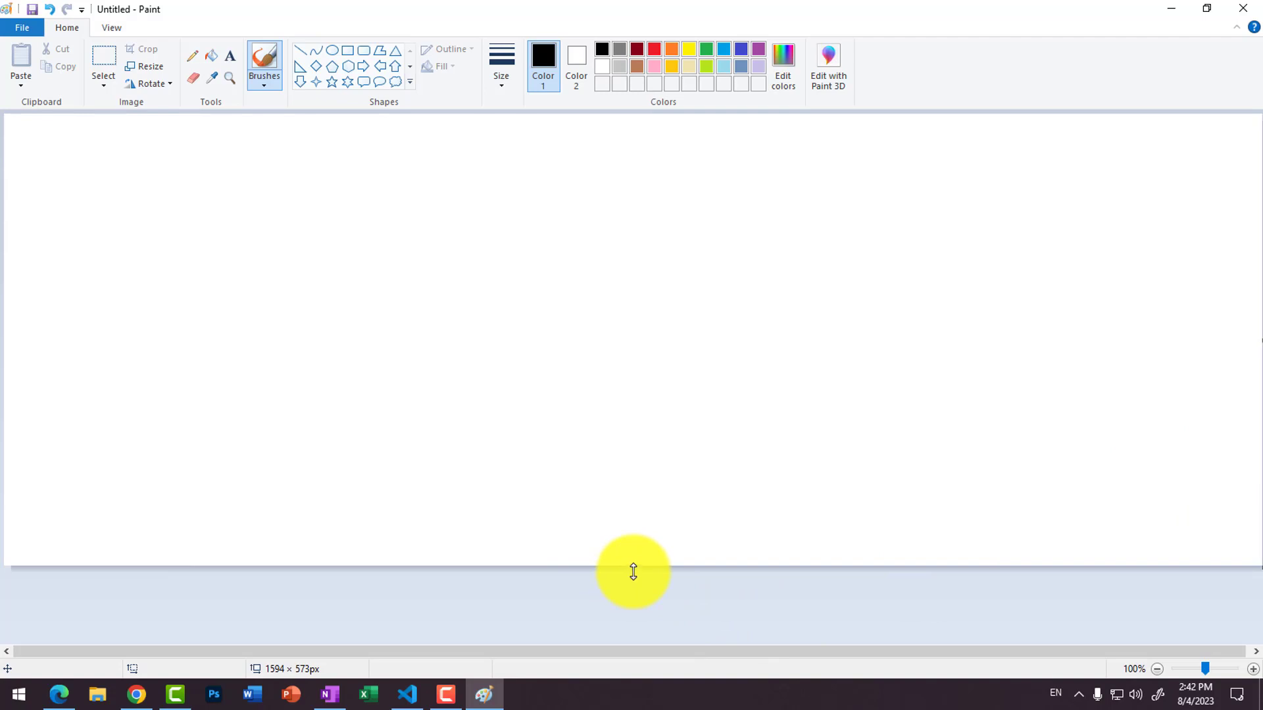
{"action": "left_click_drag", "start_coordinate": [633, 572], "coordinate": [640, 663]}
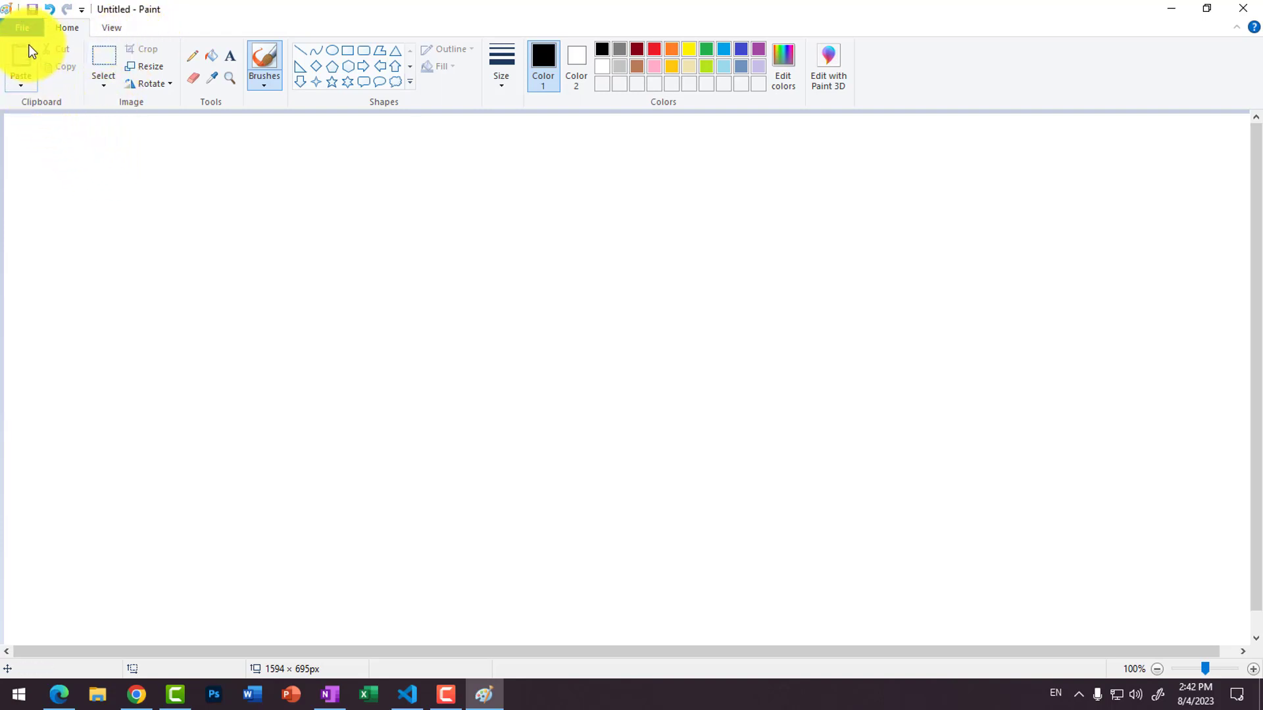
Save the blank picture as mypainting in PNG format in the Pictures folder
{"action": "left_click", "coordinate": [23, 28]}
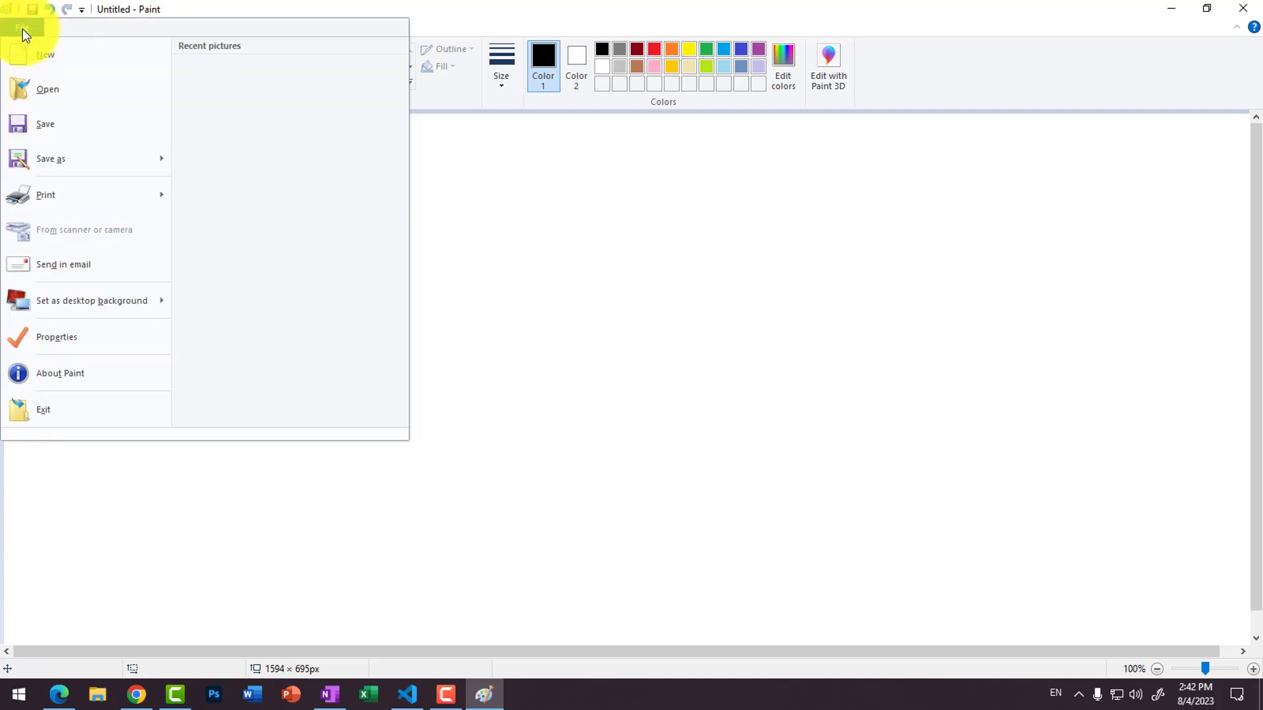
{"action": "left_click", "coordinate": [50, 124]}
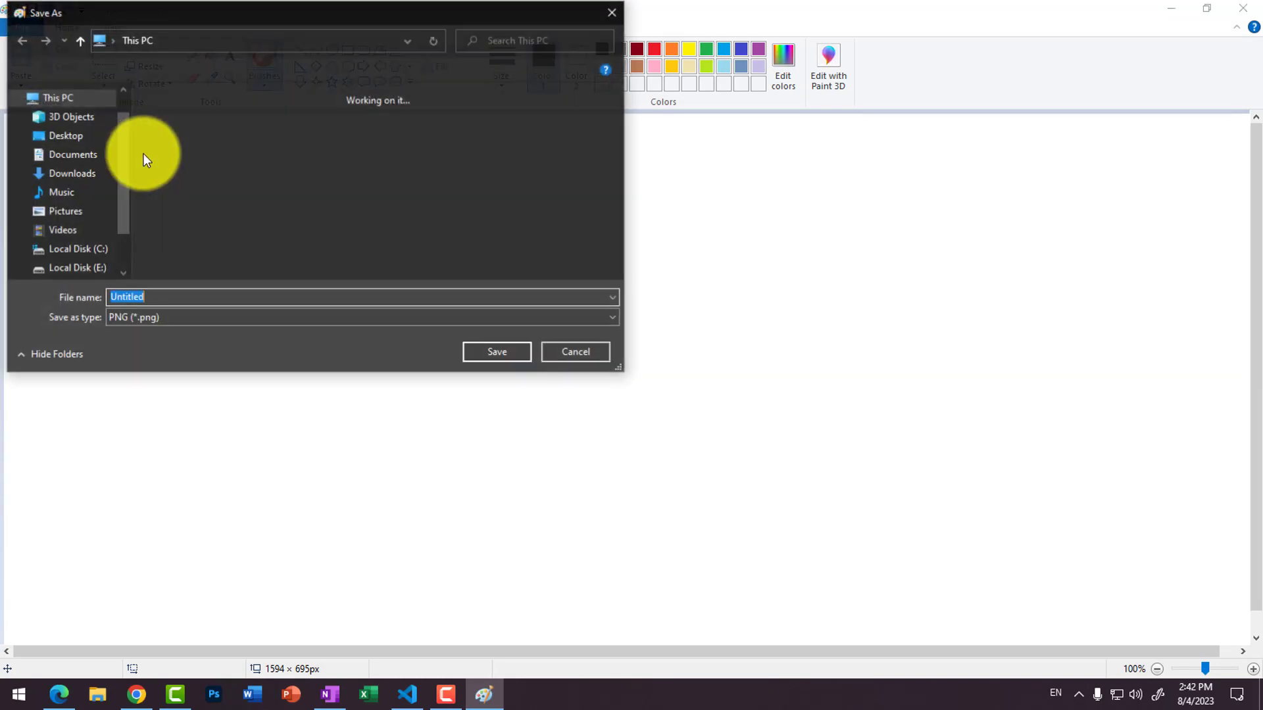
{"action": "mouse_move", "coordinate": [357, 9]}
{"action": "left_mouse_down"}
{"action": "mouse_move", "coordinate": [678, 117]}
{"action": "mouse_move", "coordinate": [548, 164]}
{"action": "left_mouse_up"}
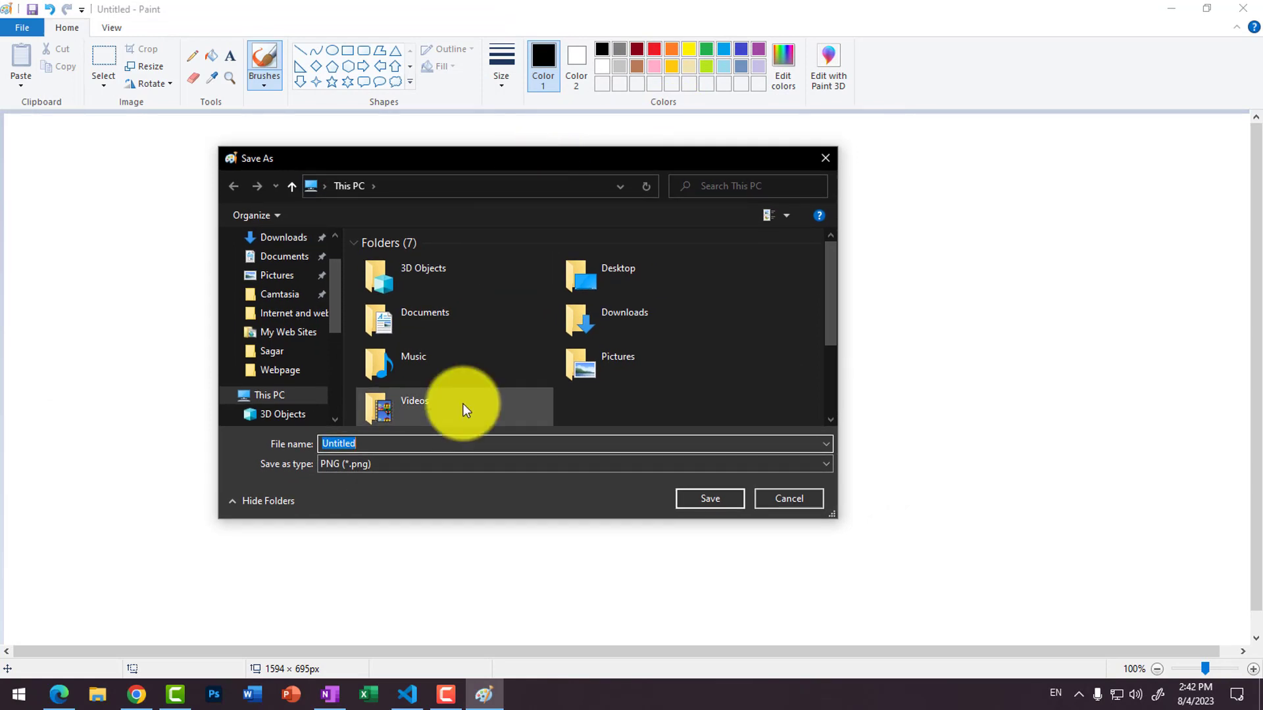
{"action": "type", "text": "mypainting"}
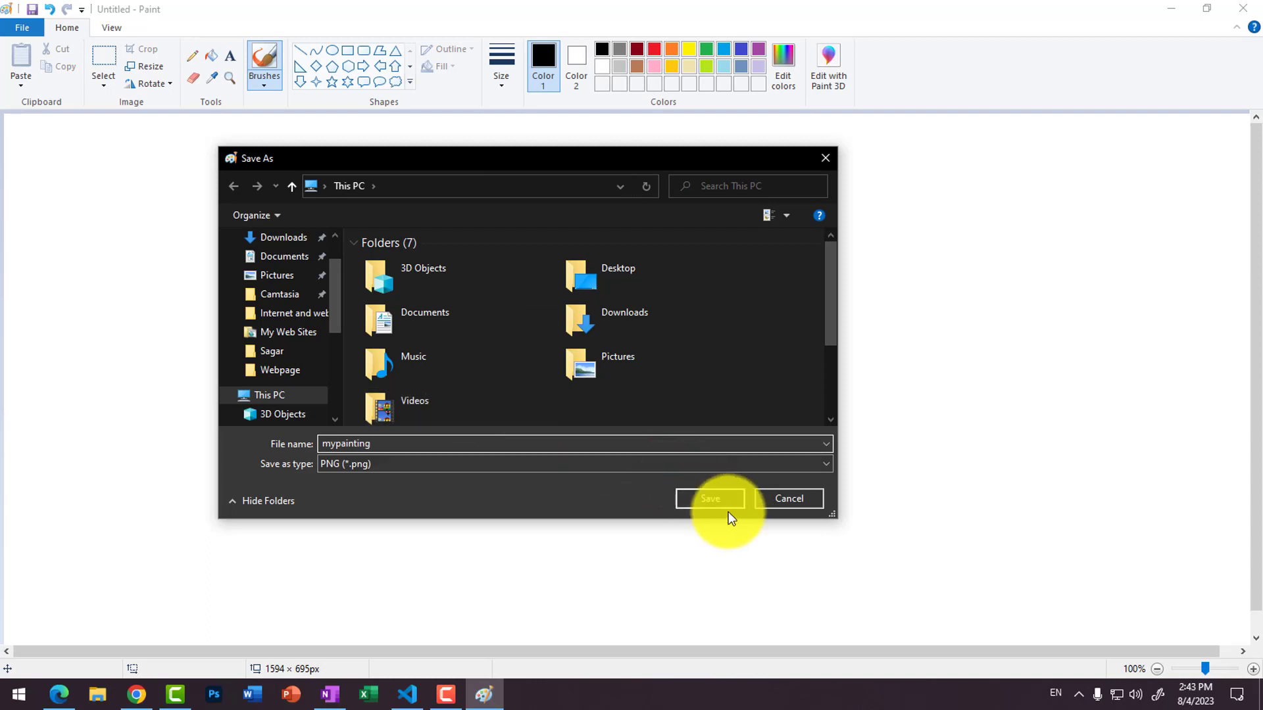
{"action": "left_click", "coordinate": [713, 504]}
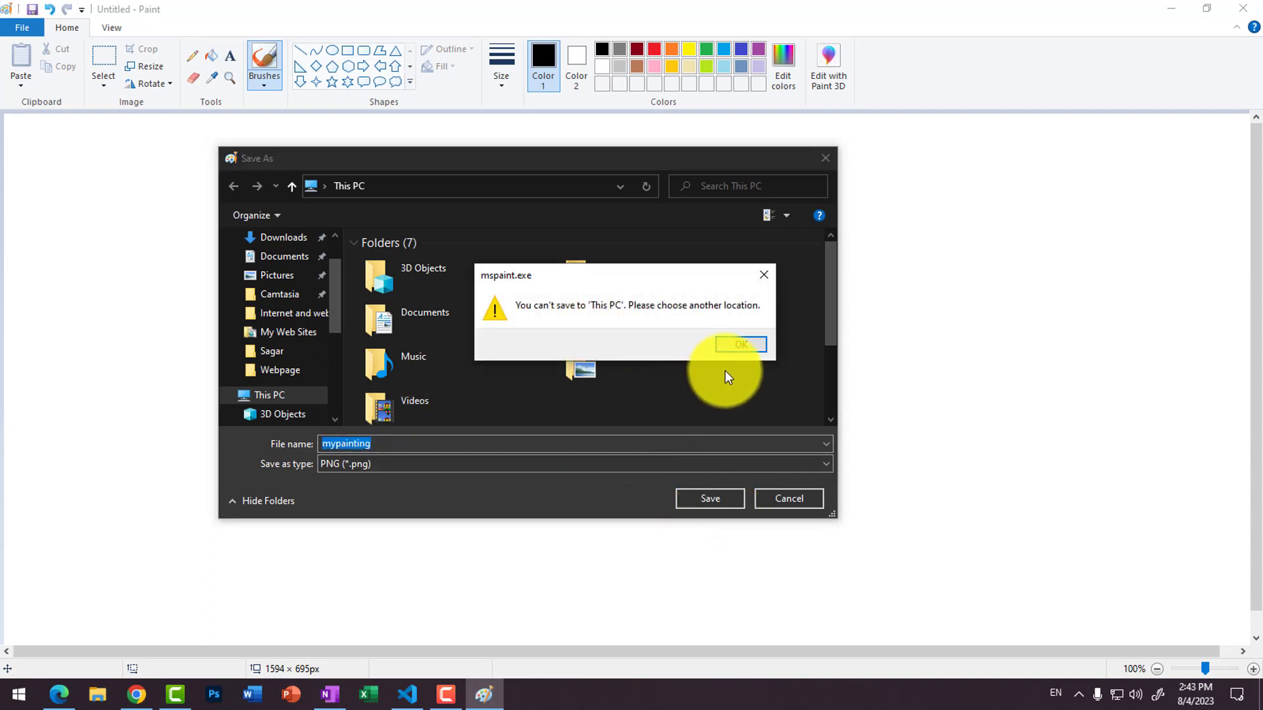
{"action": "left_click", "coordinate": [737, 352]}
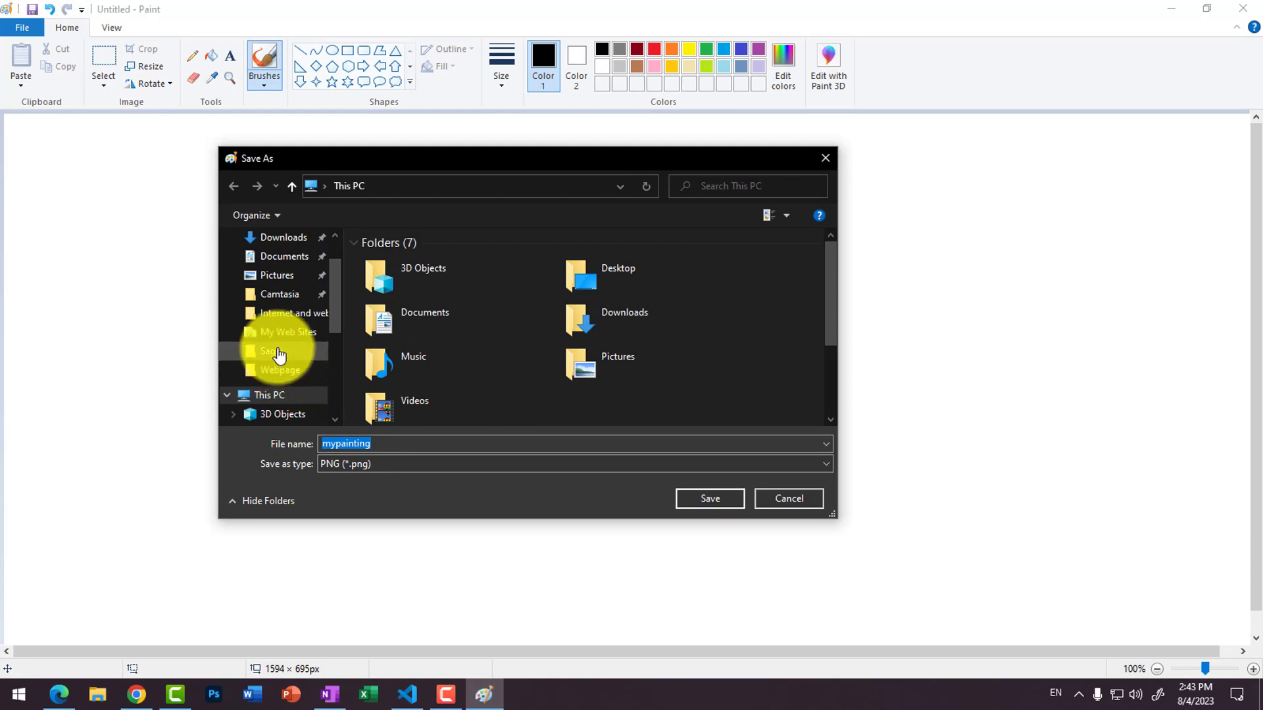
{"action": "left_click", "coordinate": [280, 257]}
{"action": "left_click", "coordinate": [278, 275]}
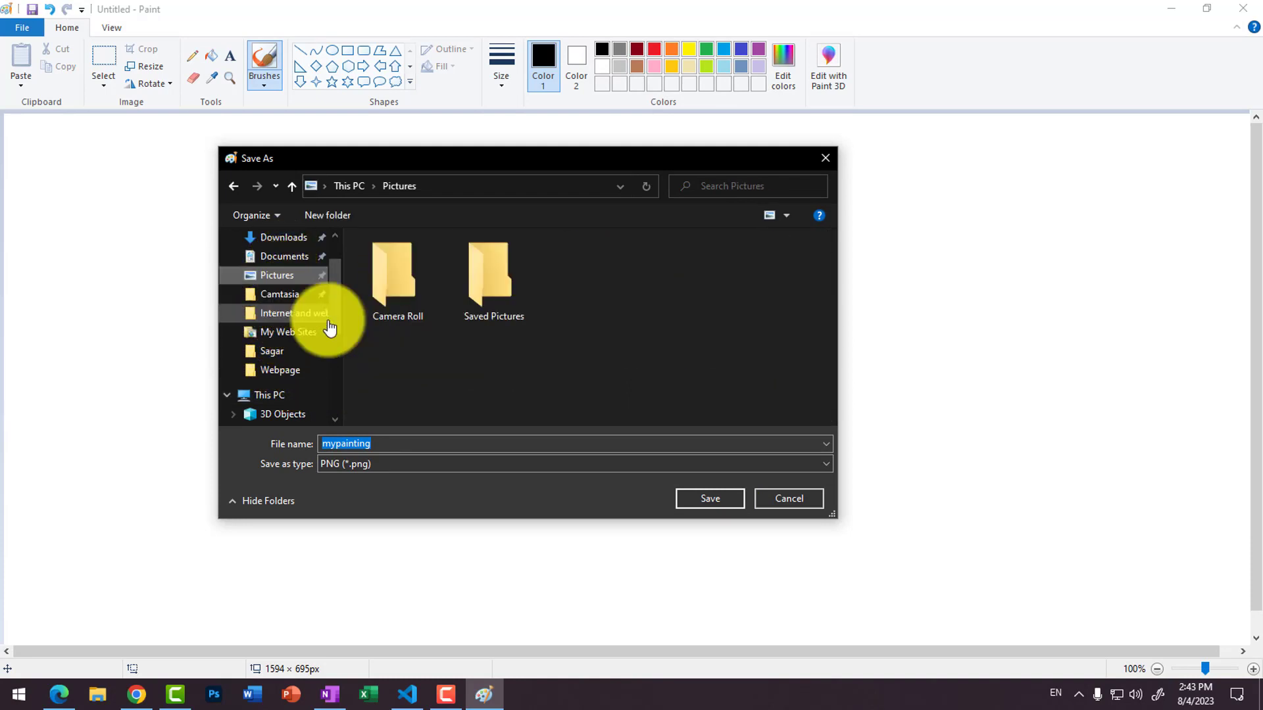
{"action": "left_click", "coordinate": [713, 499]}
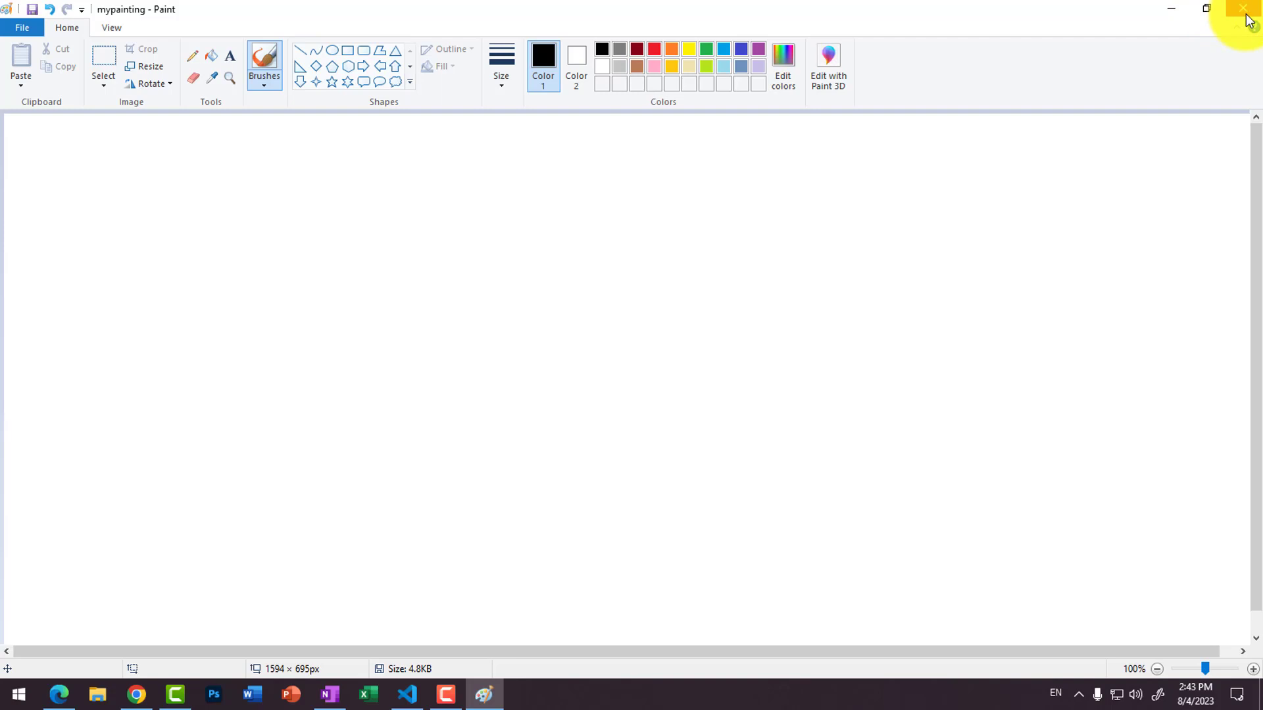
Examine the file commands, the drawing tools and the zoom and display options
{"action": "left_click", "coordinate": [113, 30]}
{"action": "left_click", "coordinate": [73, 29]}
{"action": "left_click", "coordinate": [20, 31]}
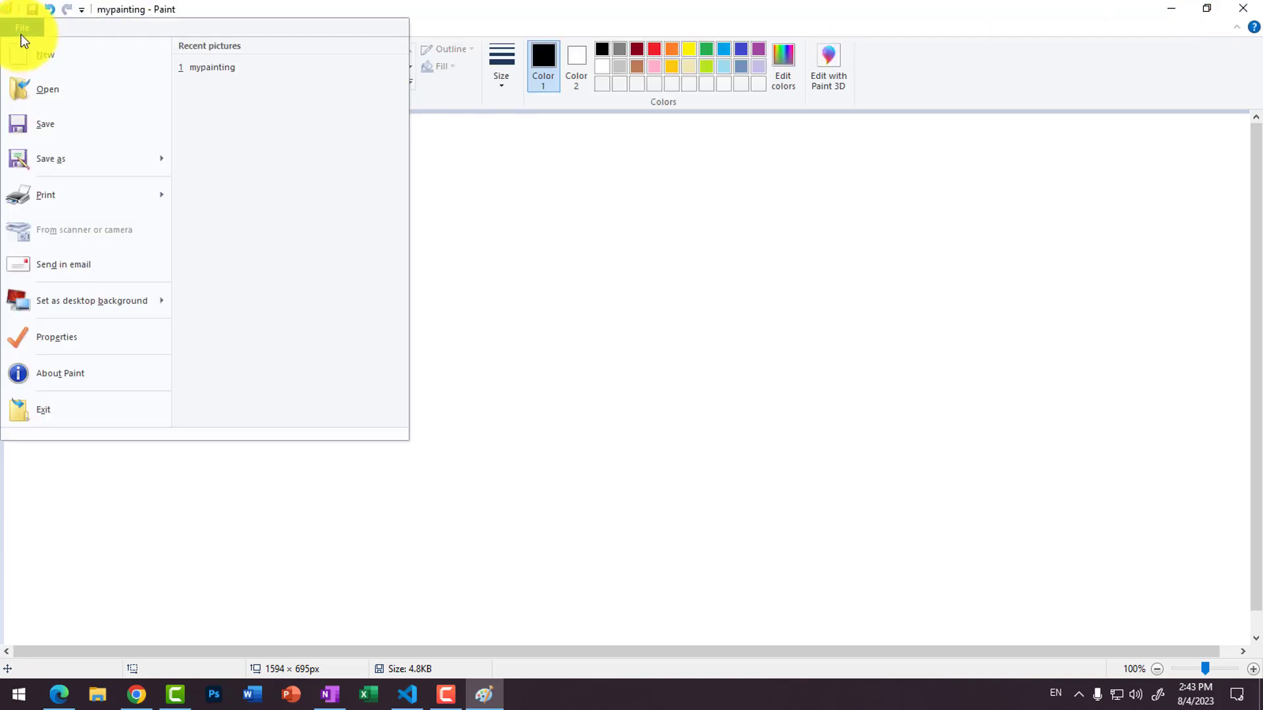
{"action": "left_click", "coordinate": [17, 27]}
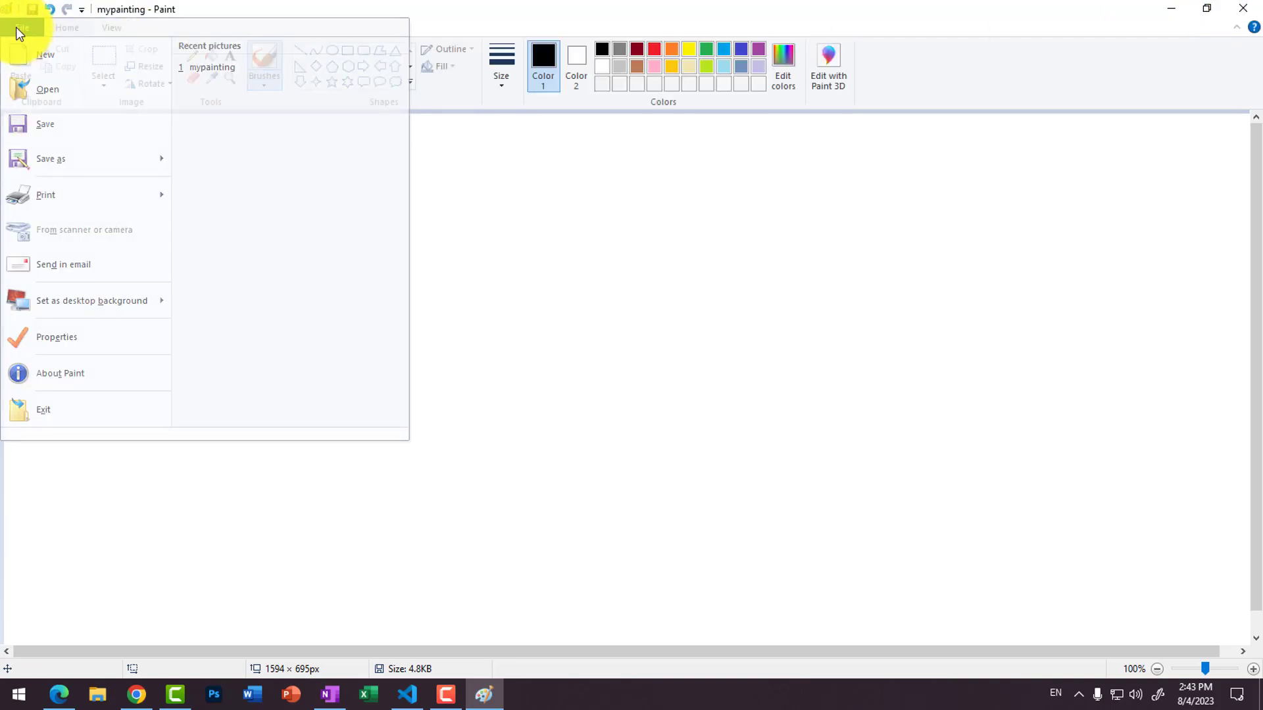
{"action": "left_click", "coordinate": [101, 27]}
{"action": "left_click", "coordinate": [79, 26]}
{"action": "left_click", "coordinate": [101, 29]}
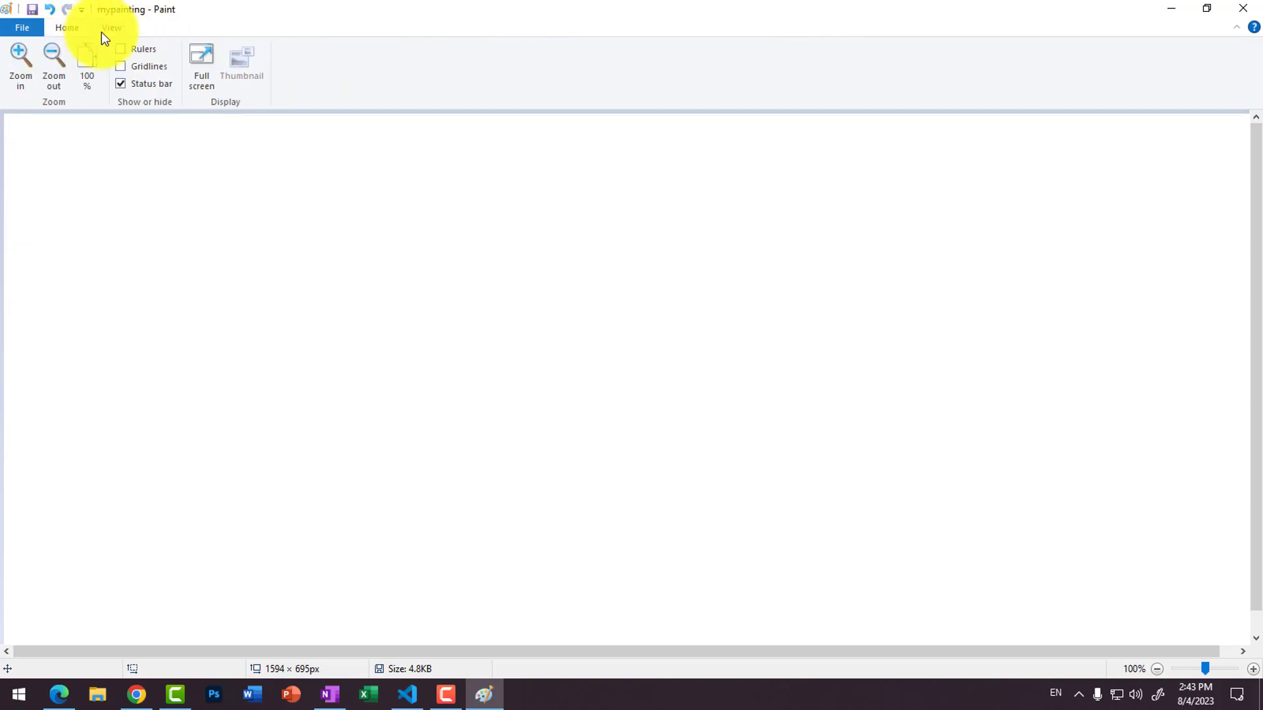
{"action": "left_click", "coordinate": [66, 31]}
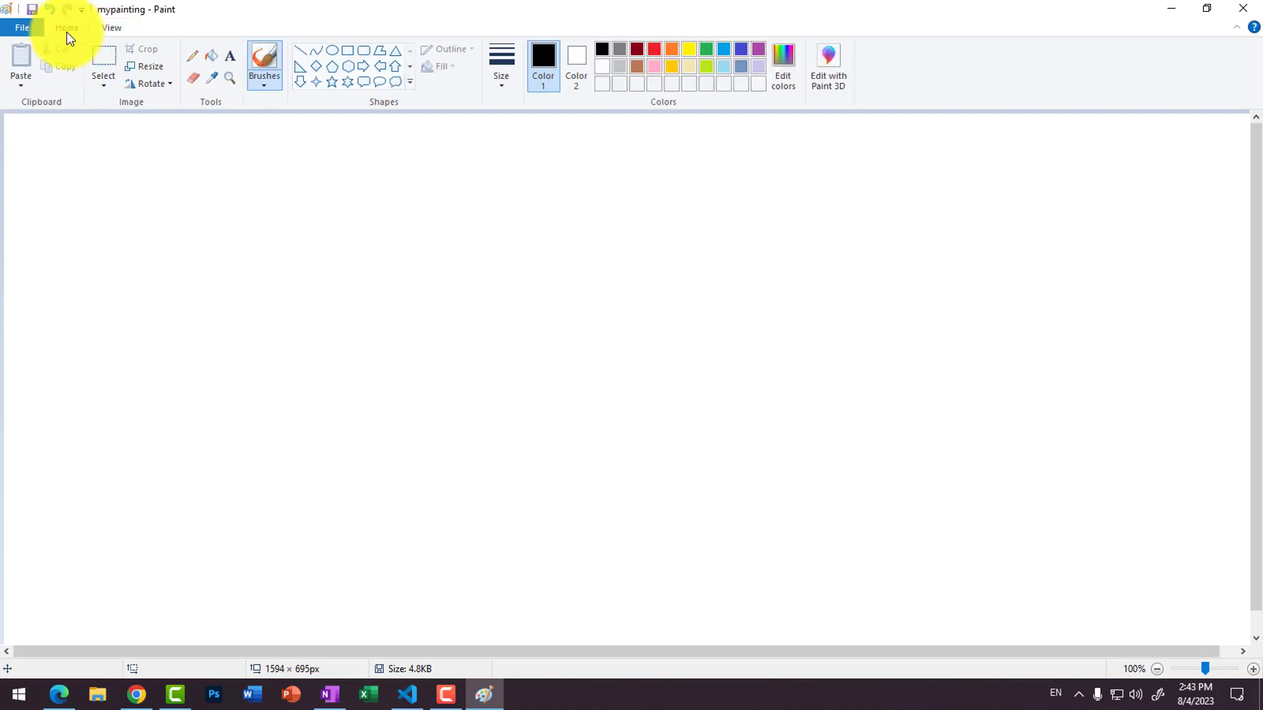
{"action": "left_click", "coordinate": [107, 29]}
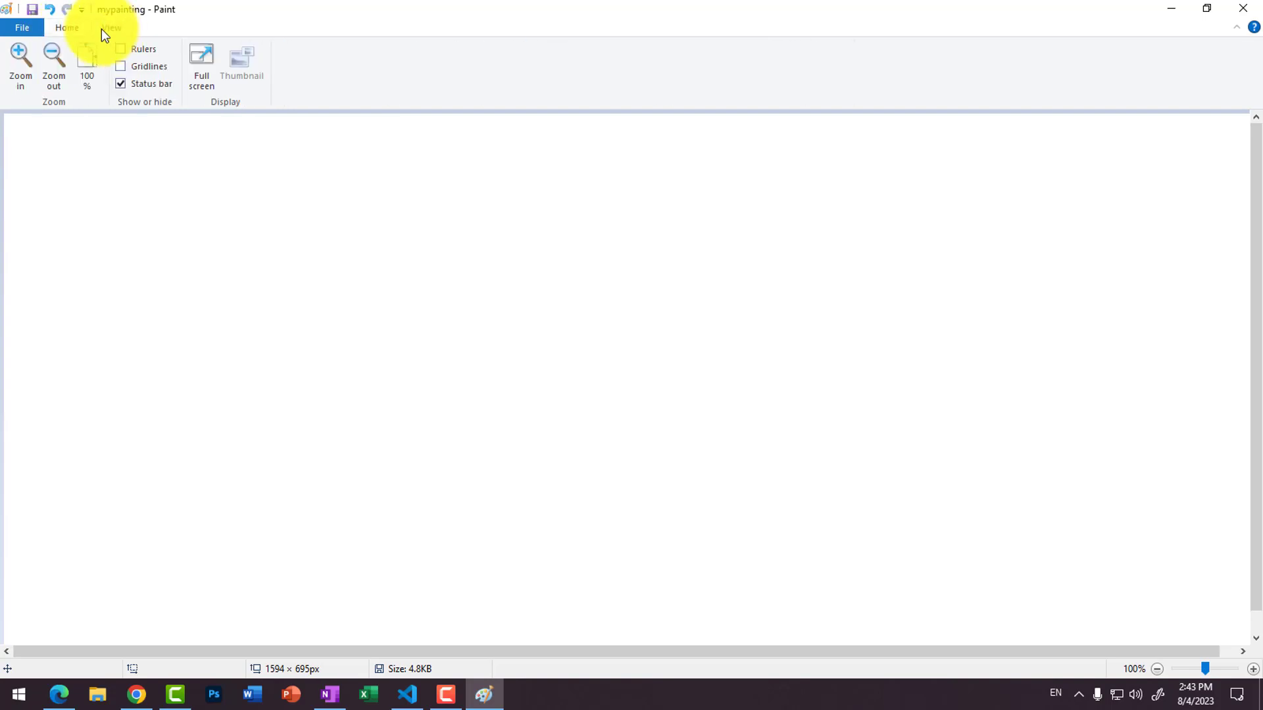
{"action": "left_click", "coordinate": [63, 26]}
{"action": "left_click", "coordinate": [34, 26]}
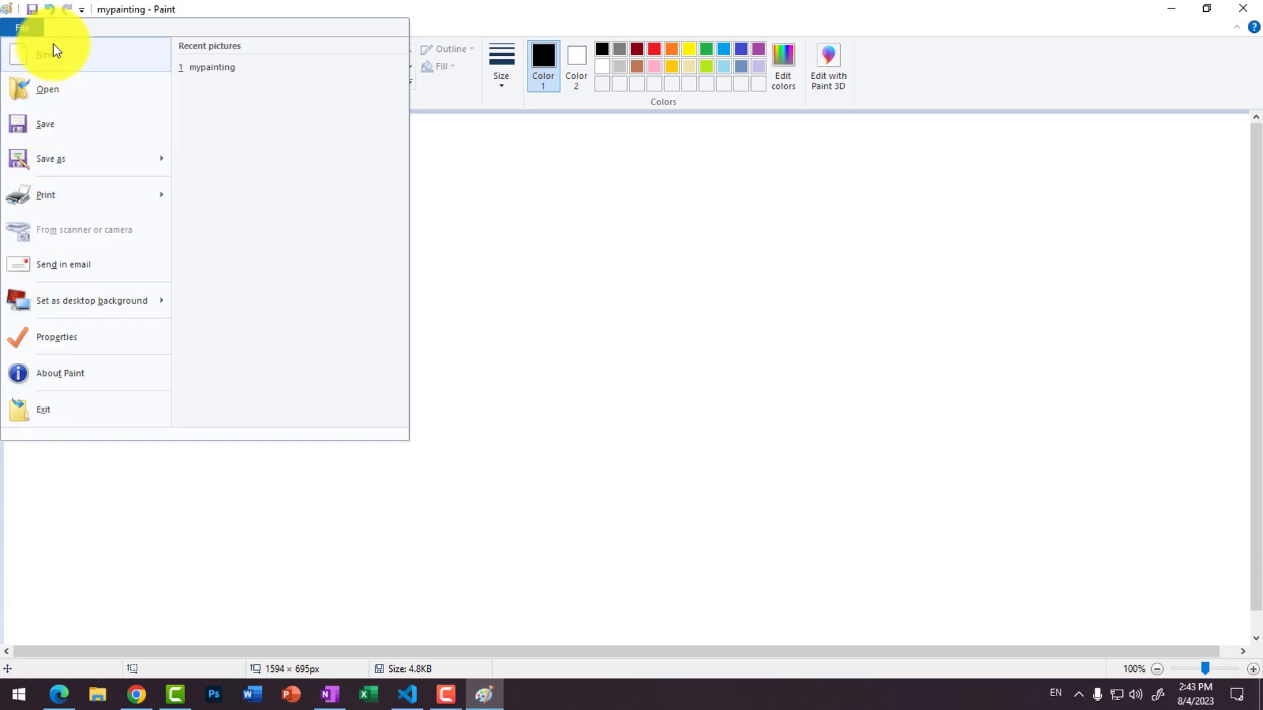
{"action": "left_click", "coordinate": [29, 28]}
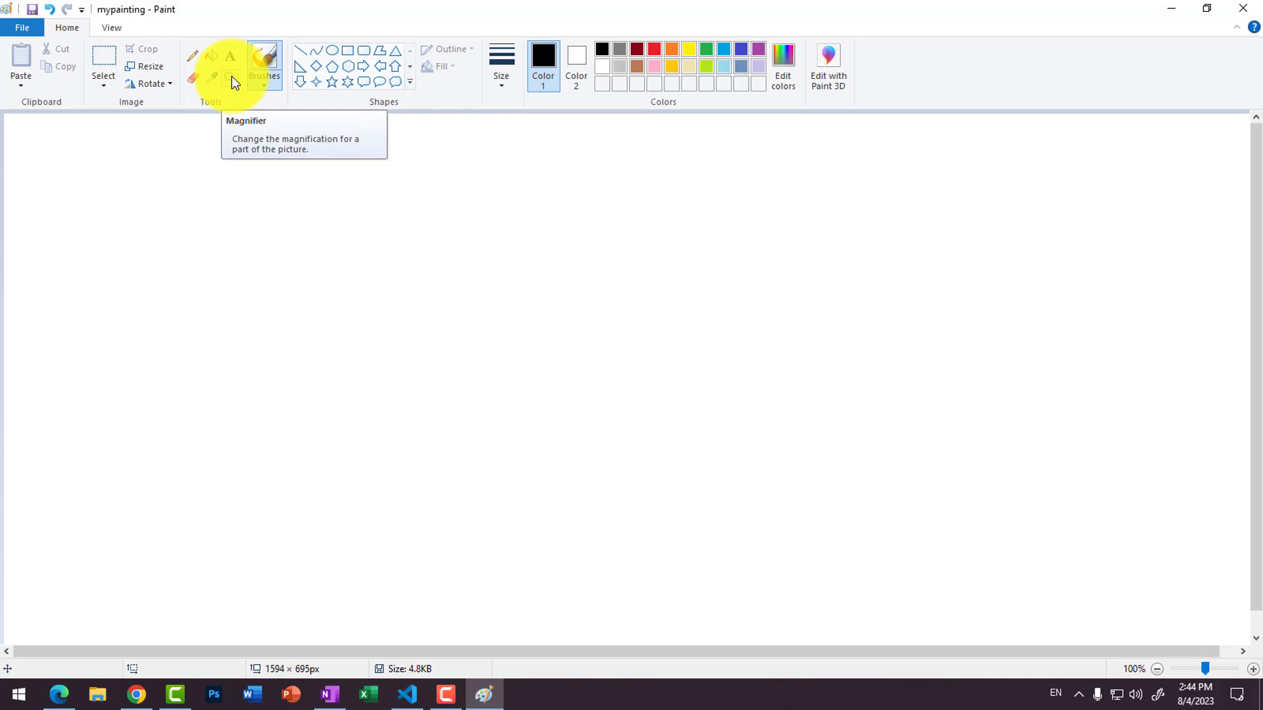
Look through the available brush types and the full gallery of shapes
{"action": "left_click", "coordinate": [259, 86]}
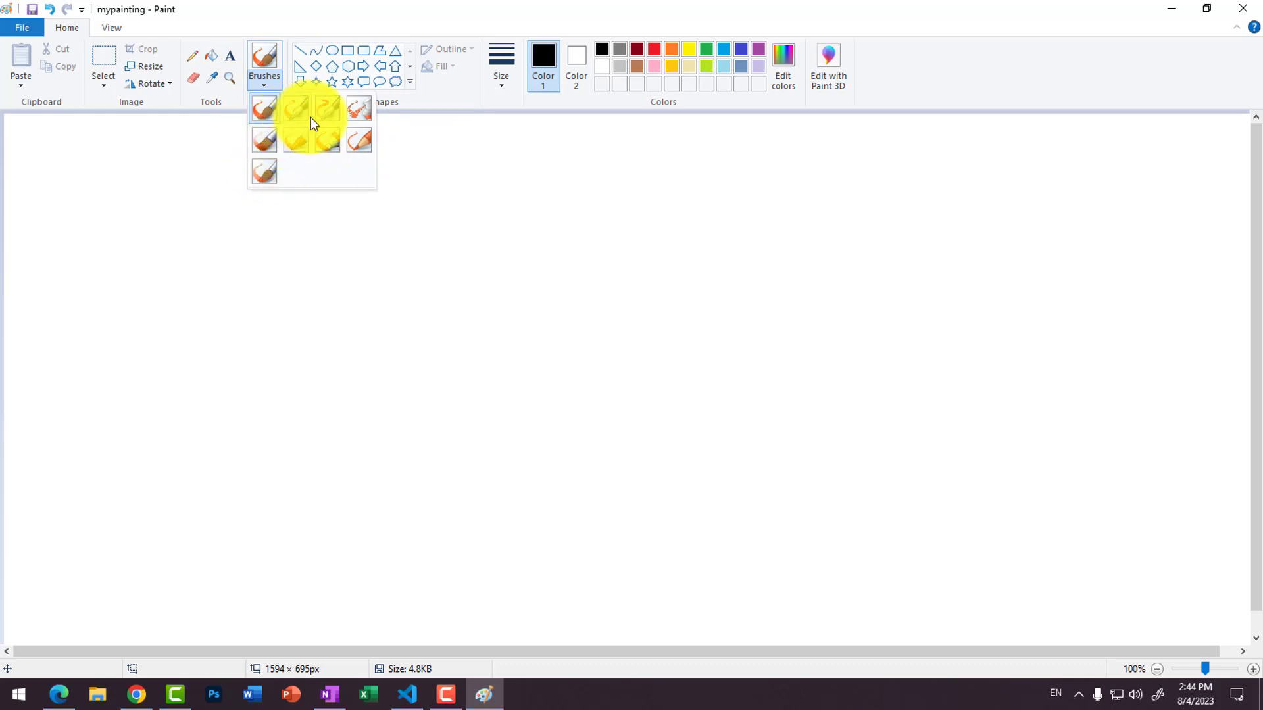
{"action": "left_click", "coordinate": [413, 83]}
{"action": "left_click", "coordinate": [411, 82]}
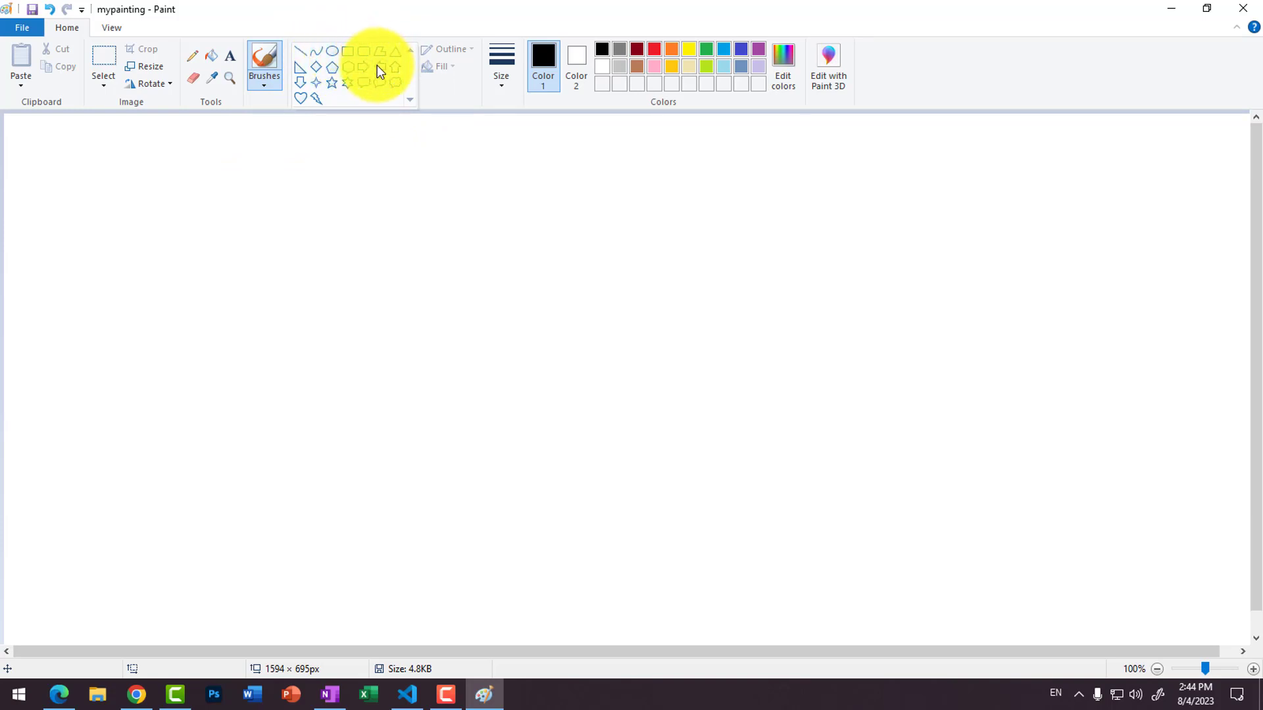
{"action": "left_click", "coordinate": [450, 88]}
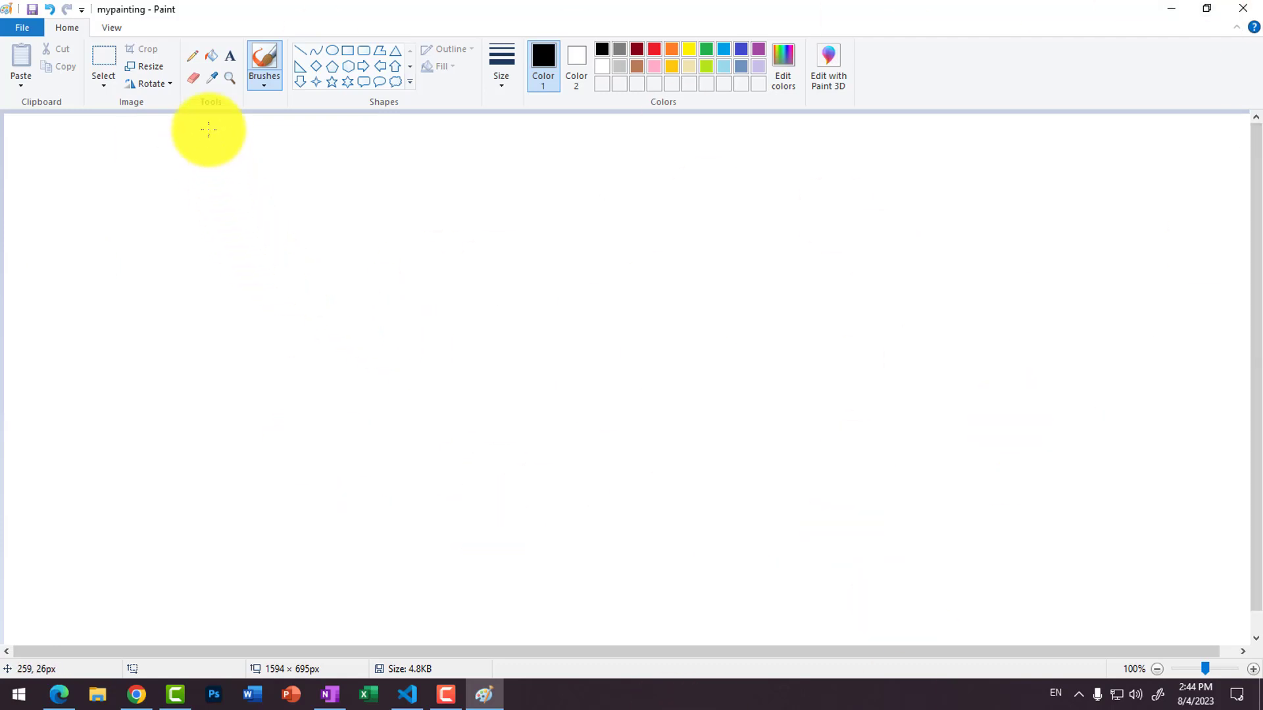
Activate the Pencil tool and set its line thickness to the third size offered
{"action": "left_click", "coordinate": [193, 58]}
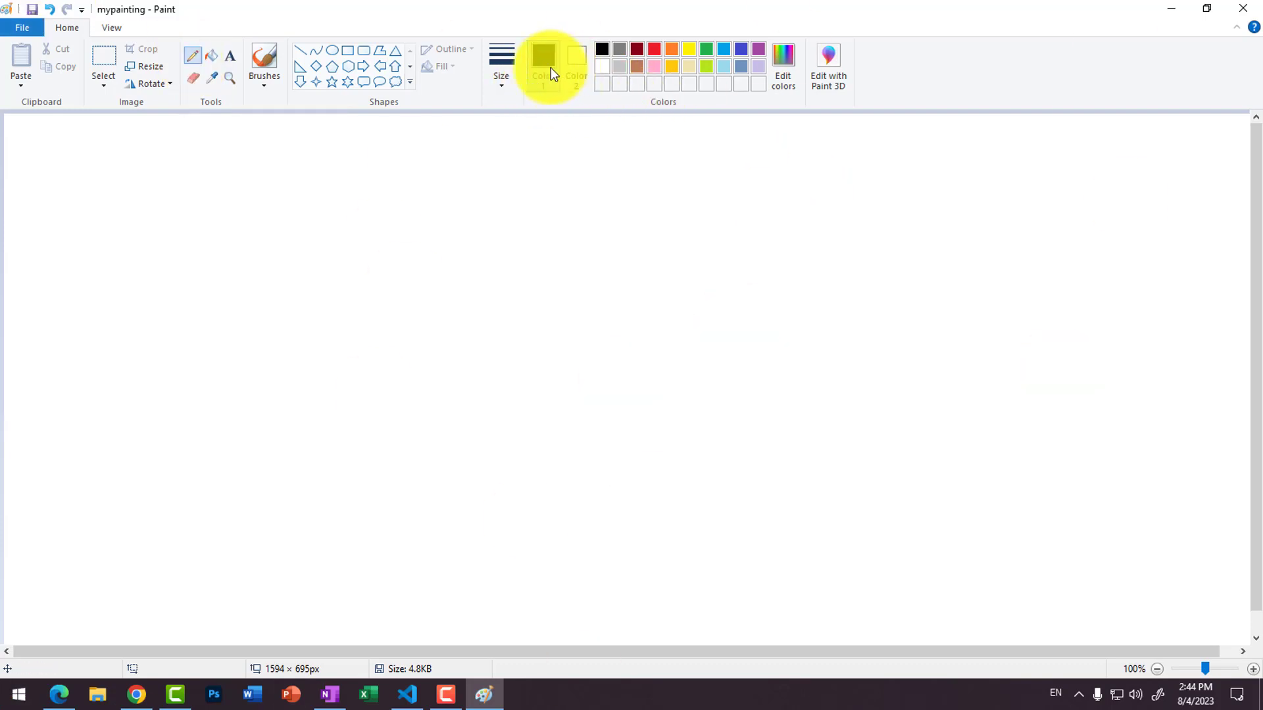
{"action": "left_click", "coordinate": [497, 84]}
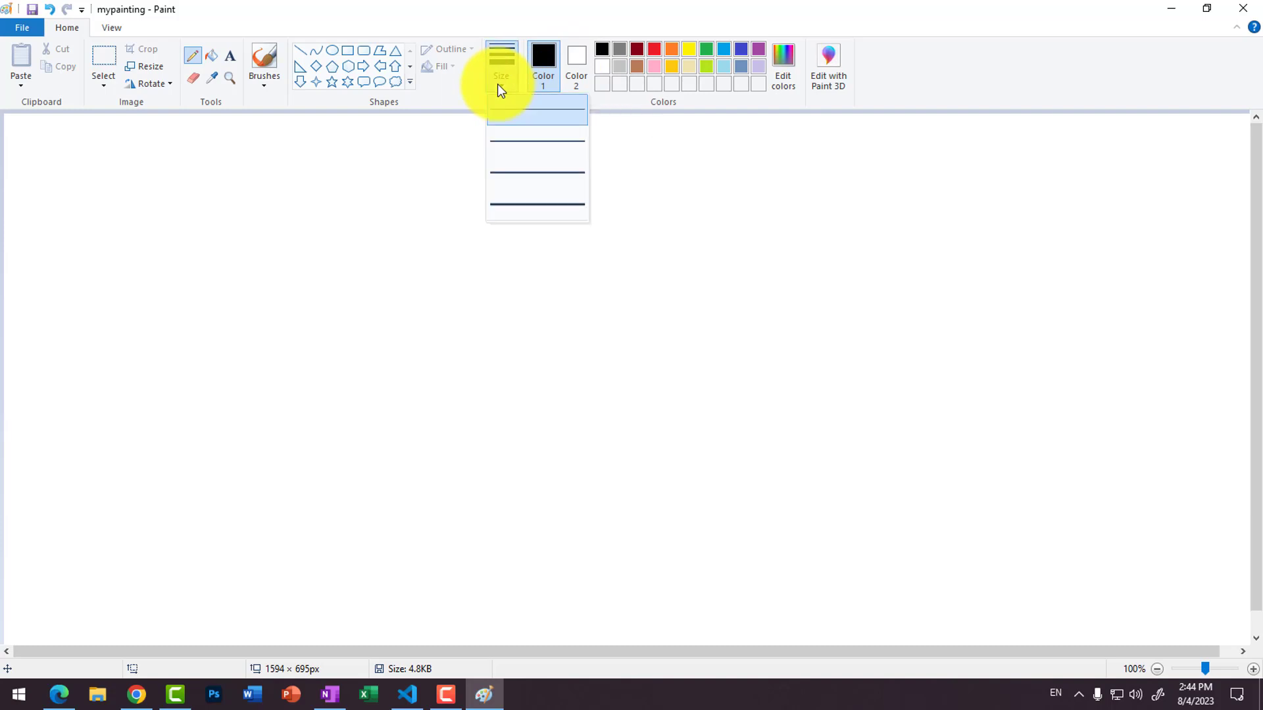
{"action": "left_click", "coordinate": [533, 175]}
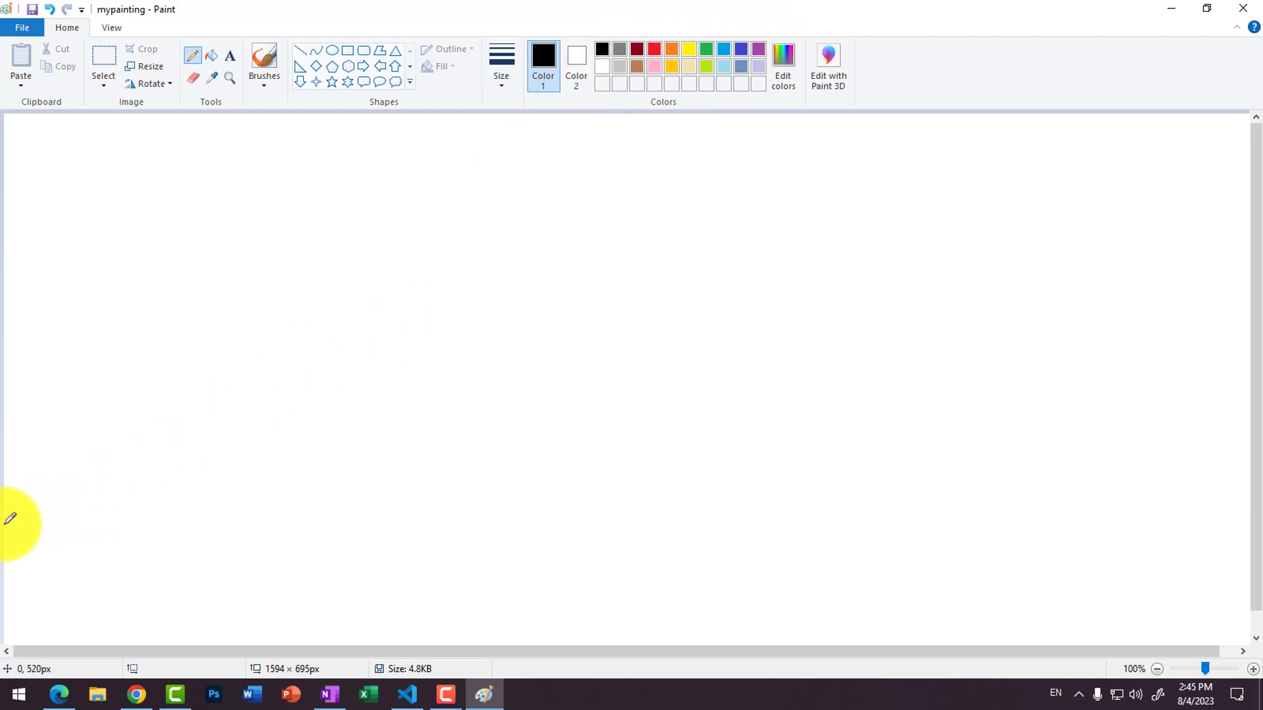
Sketch a black outline of four mountains across the canvas and add a straight baseline about 1590 px long near their feet
{"action": "mouse_move", "coordinate": [5, 524]}
{"action": "left_mouse_down"}
{"action": "mouse_move", "coordinate": [150, 286]}
{"action": "mouse_move", "coordinate": [276, 460]}
{"action": "mouse_move", "coordinate": [359, 524]}
{"action": "mouse_move", "coordinate": [461, 333]}
{"action": "mouse_move", "coordinate": [486, 299]}
{"action": "mouse_move", "coordinate": [512, 302]}
{"action": "mouse_move", "coordinate": [678, 523]}
{"action": "mouse_move", "coordinate": [769, 324]}
{"action": "mouse_move", "coordinate": [805, 290]}
{"action": "mouse_move", "coordinate": [904, 360]}
{"action": "mouse_move", "coordinate": [971, 452]}
{"action": "mouse_move", "coordinate": [1062, 540]}
{"action": "mouse_move", "coordinate": [1145, 364]}
{"action": "mouse_move", "coordinate": [1175, 348]}
{"action": "mouse_move", "coordinate": [1229, 442]}
{"action": "mouse_move", "coordinate": [1261, 555]}
{"action": "left_mouse_up"}
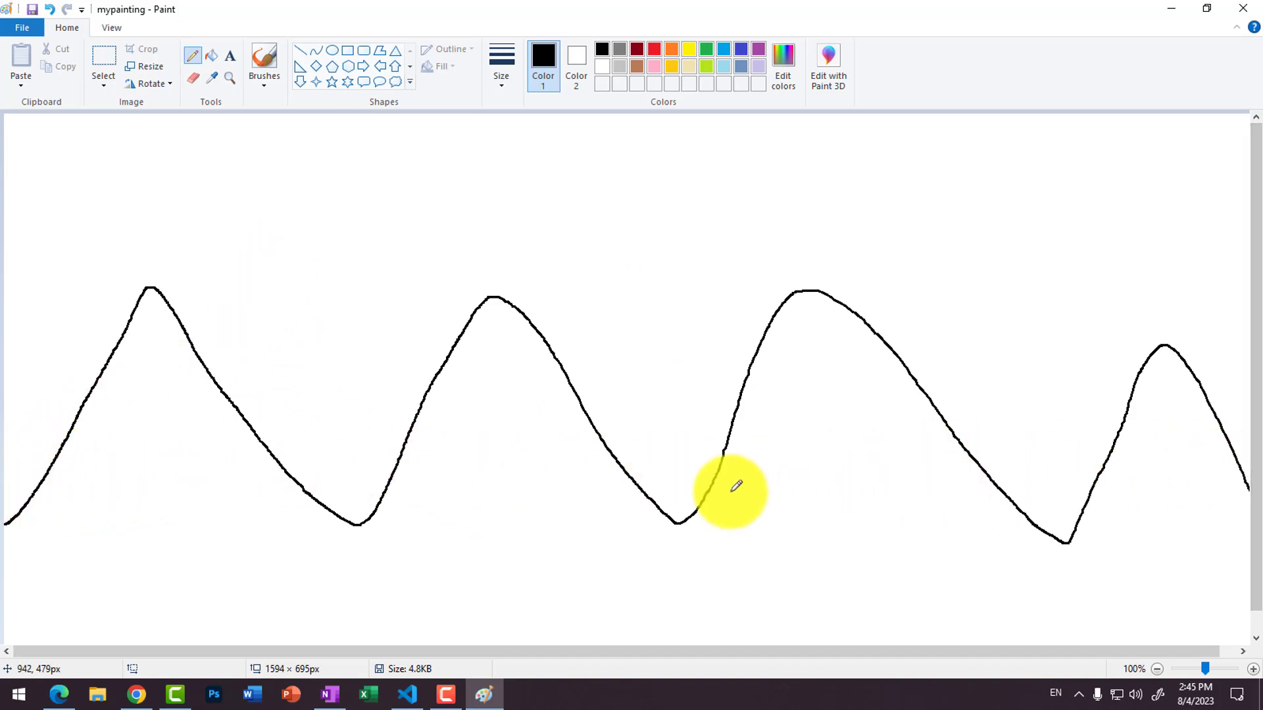
{"action": "left_click", "coordinate": [192, 58]}
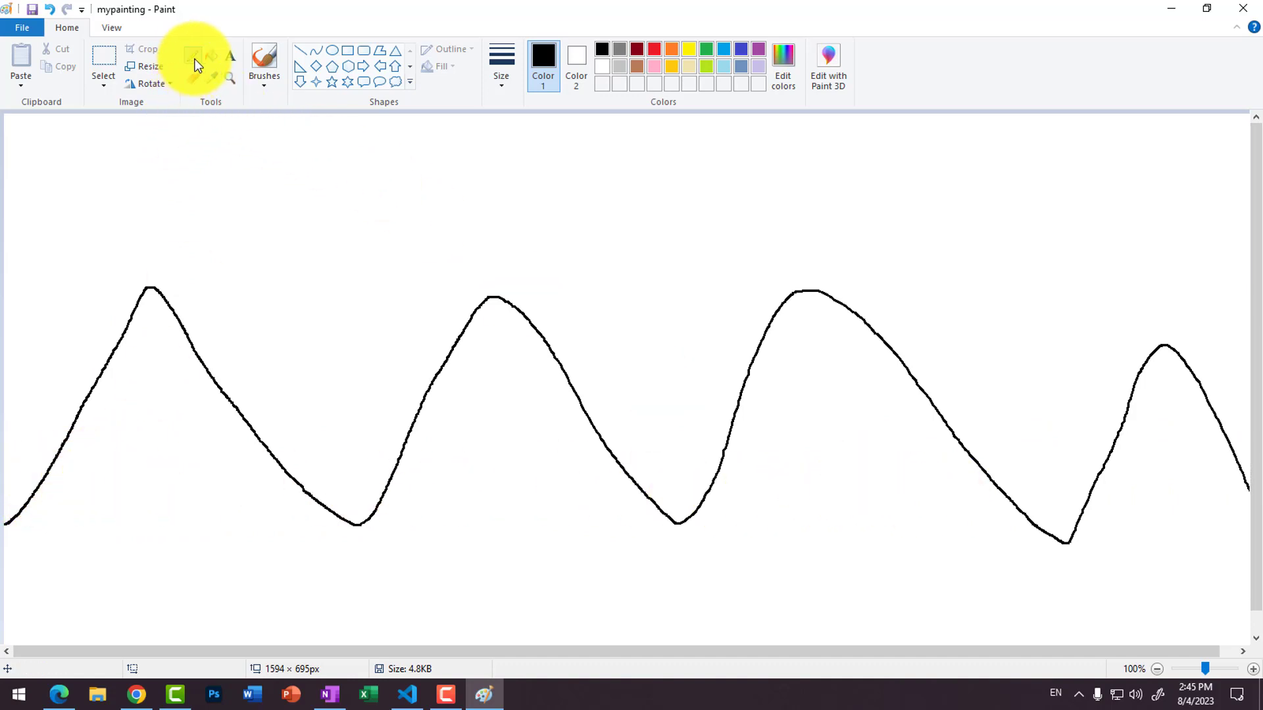
{"action": "left_click", "coordinate": [303, 51]}
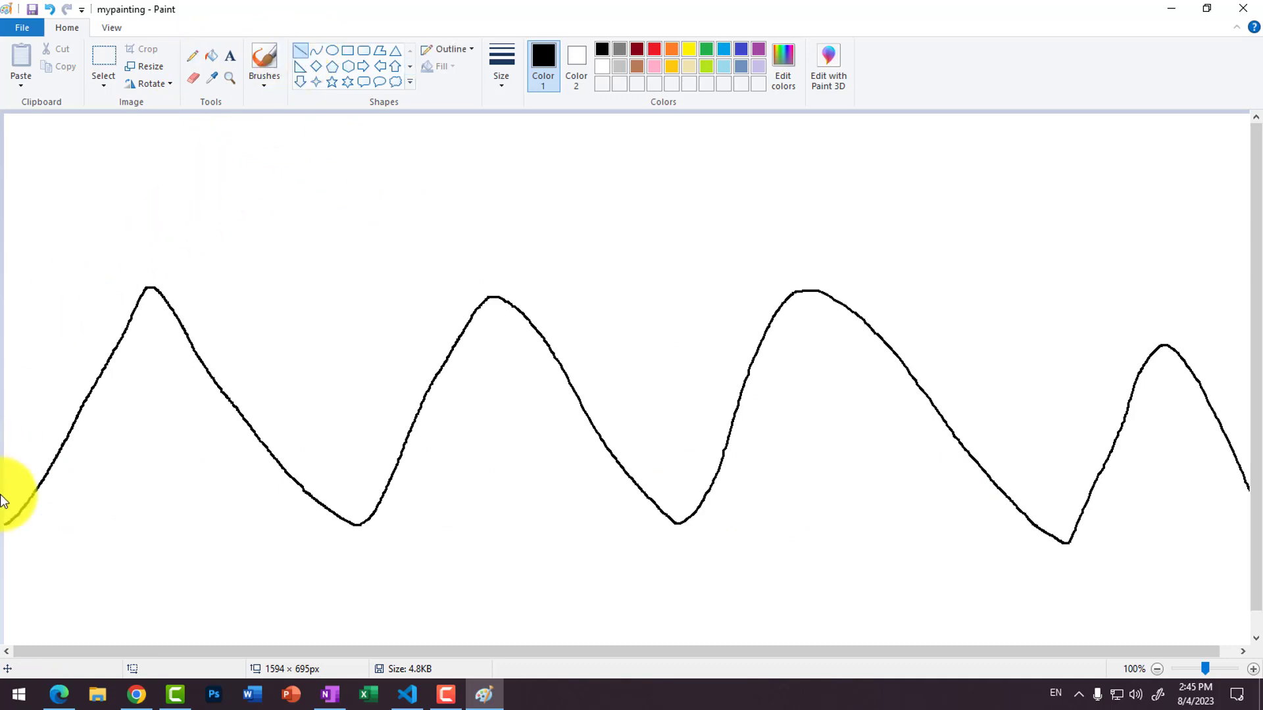
{"action": "mouse_move", "coordinate": [6, 503]}
{"action": "left_mouse_down"}
{"action": "mouse_move", "coordinate": [1215, 495]}
{"action": "mouse_move", "coordinate": [1257, 516]}
{"action": "mouse_move", "coordinate": [1258, 505]}
{"action": "left_mouse_up"}
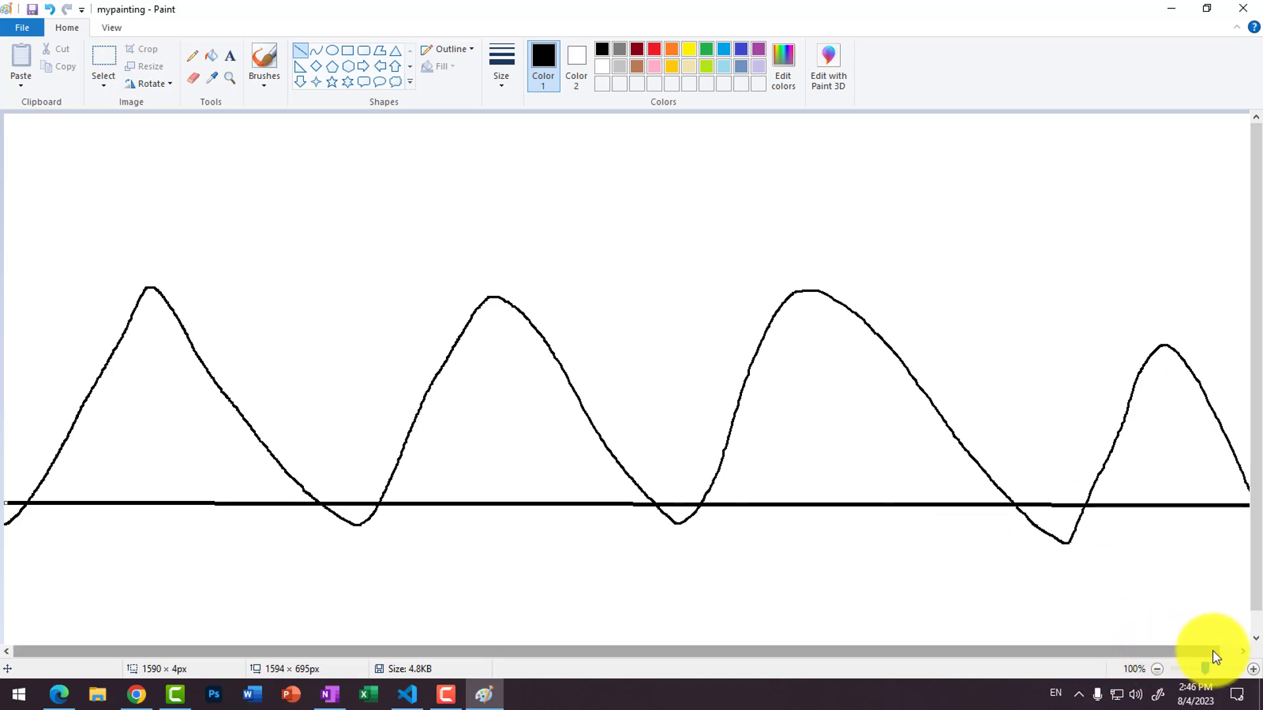
{"action": "left_click", "coordinate": [1239, 653]}
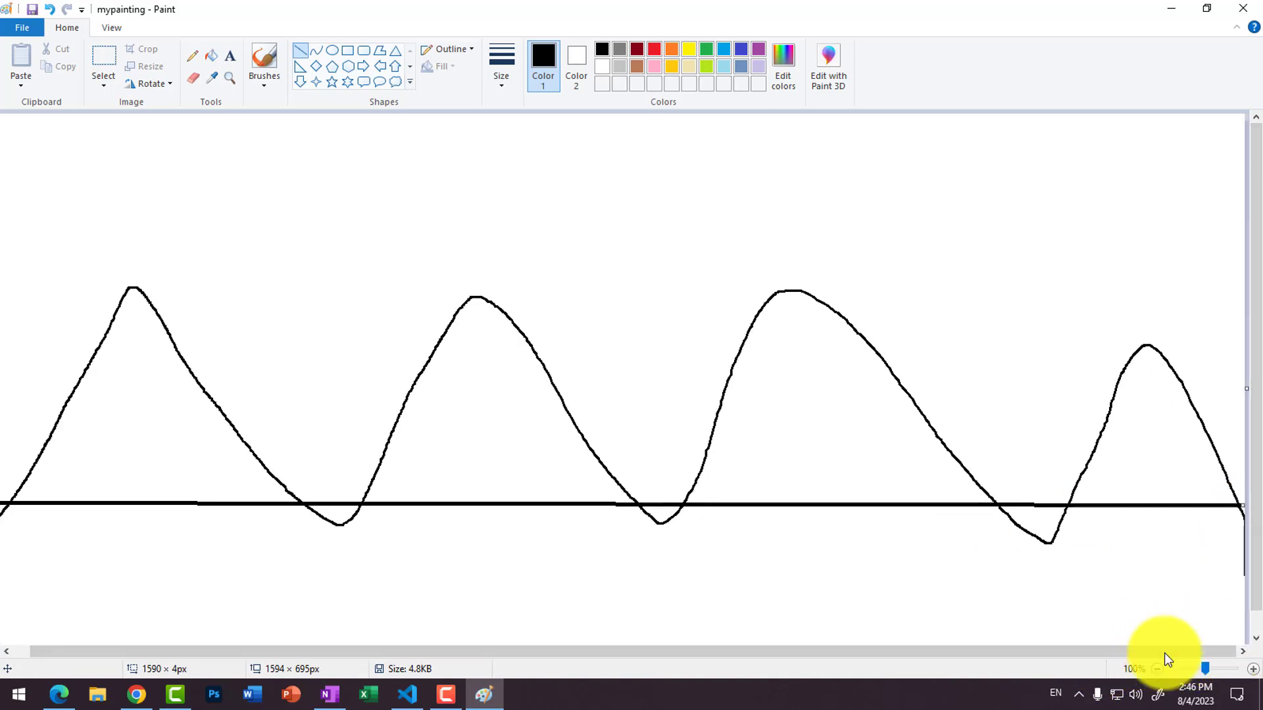
{"action": "left_click_drag", "start_coordinate": [1124, 657], "coordinate": [796, 708]}
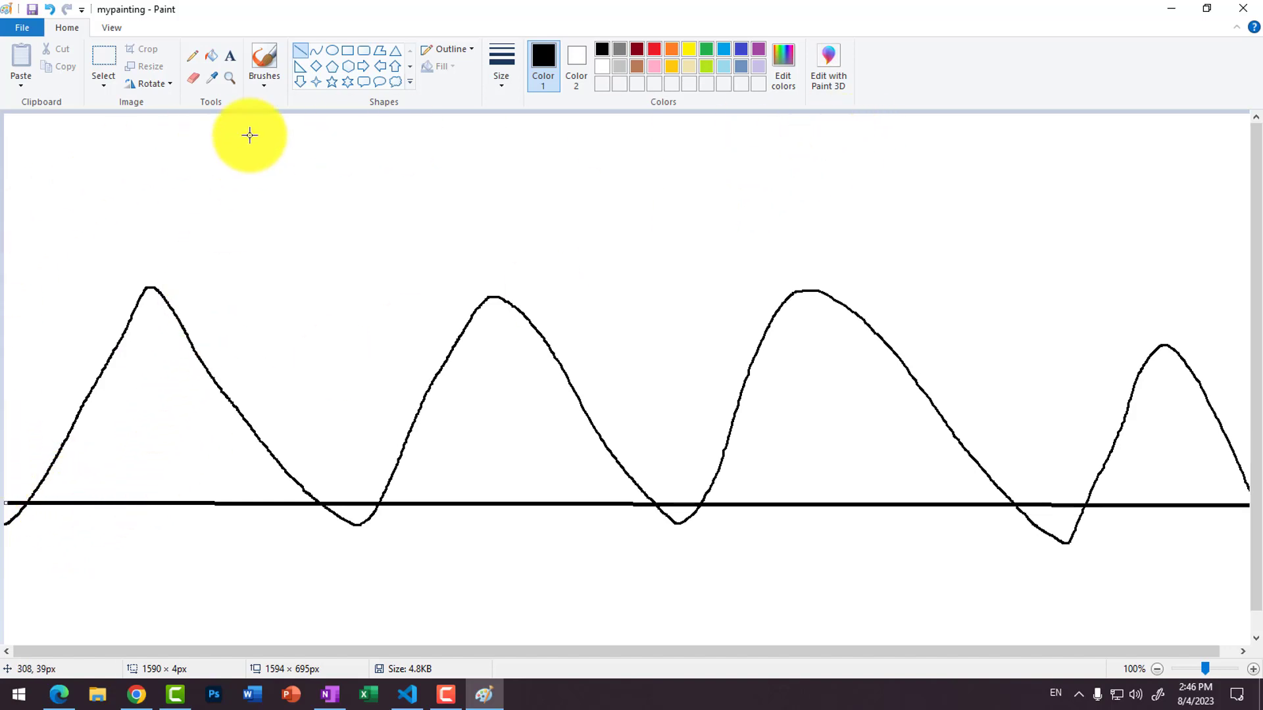
Fill the four mountains above the baseline with green
{"action": "left_click", "coordinate": [212, 58]}
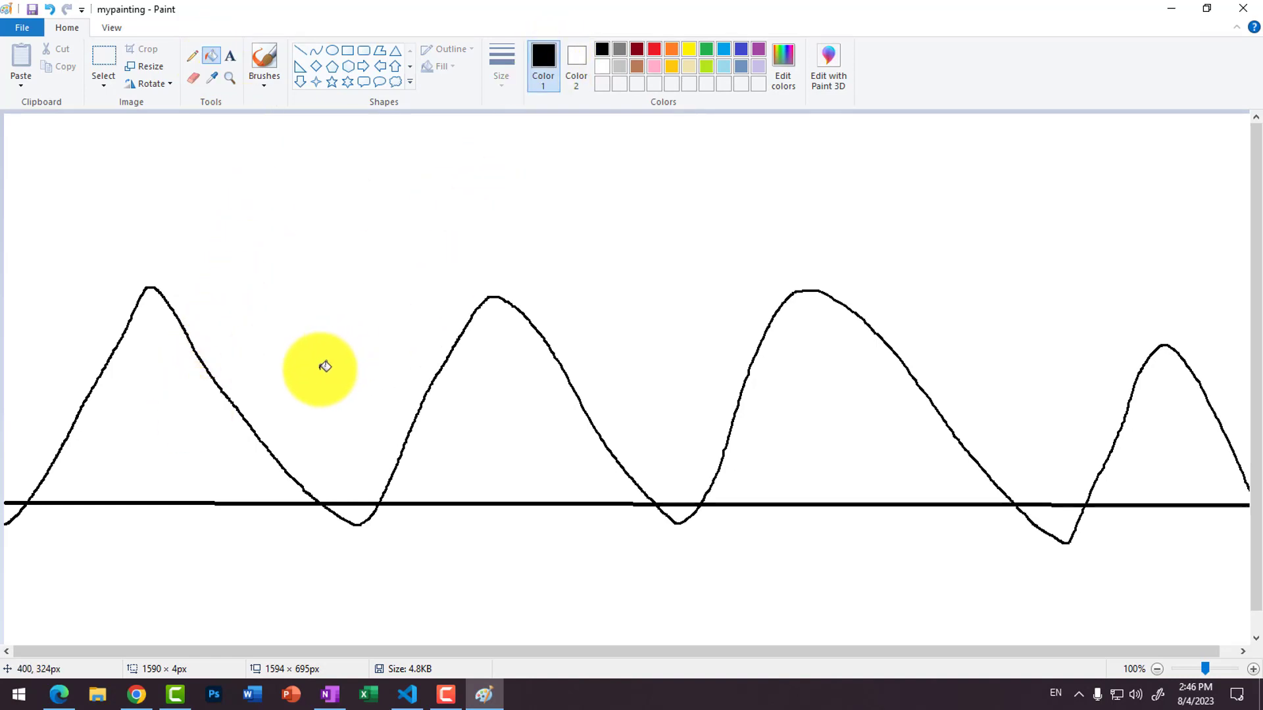
{"action": "left_click", "coordinate": [709, 49]}
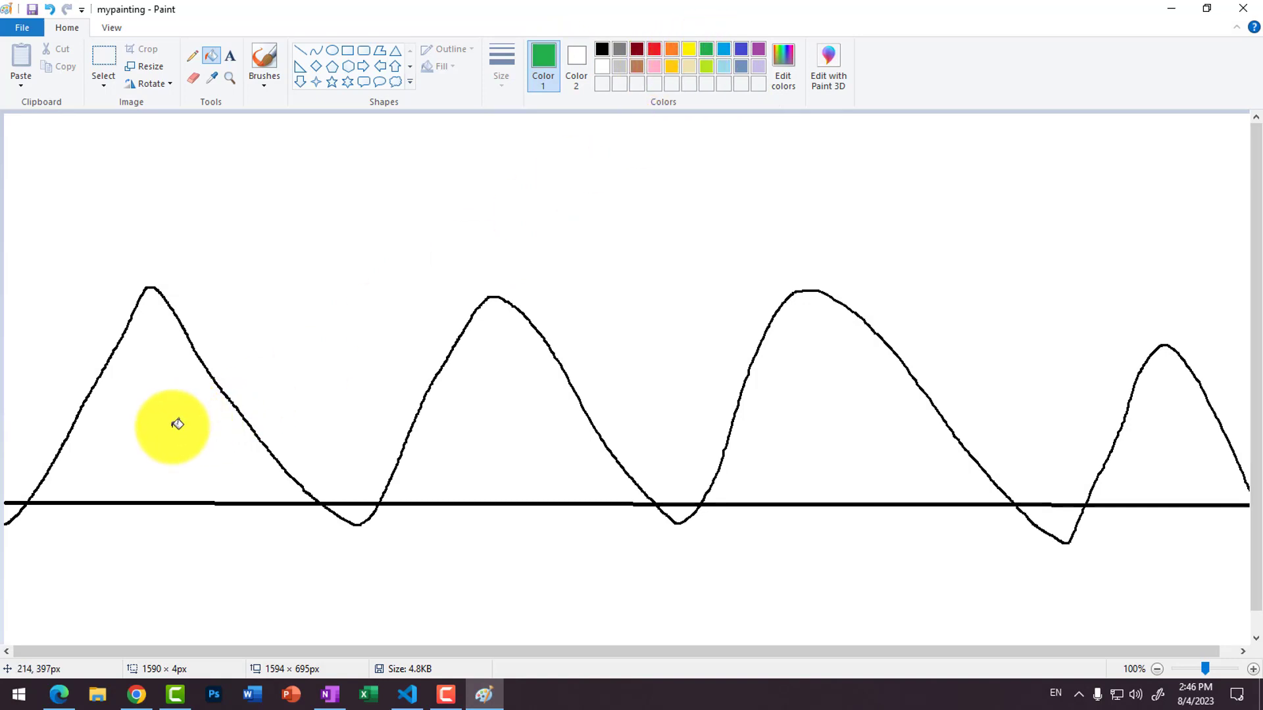
{"action": "left_click", "coordinate": [183, 448]}
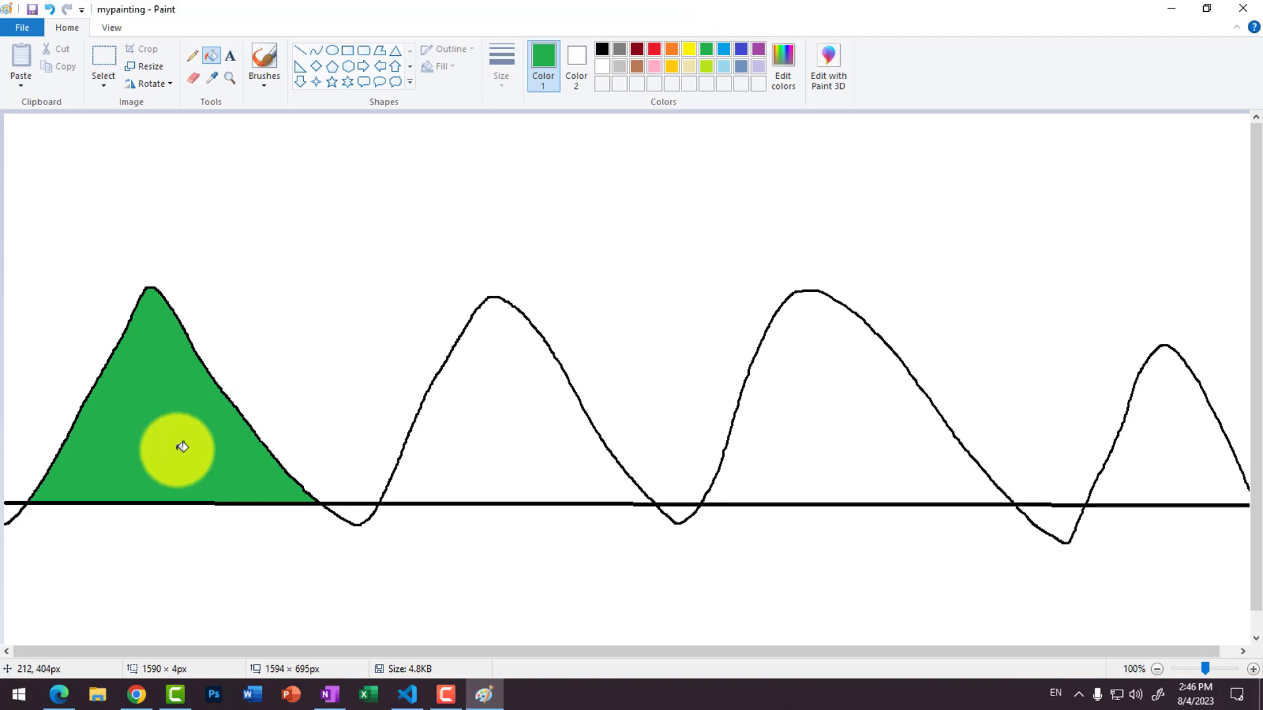
{"action": "left_click", "coordinate": [500, 431]}
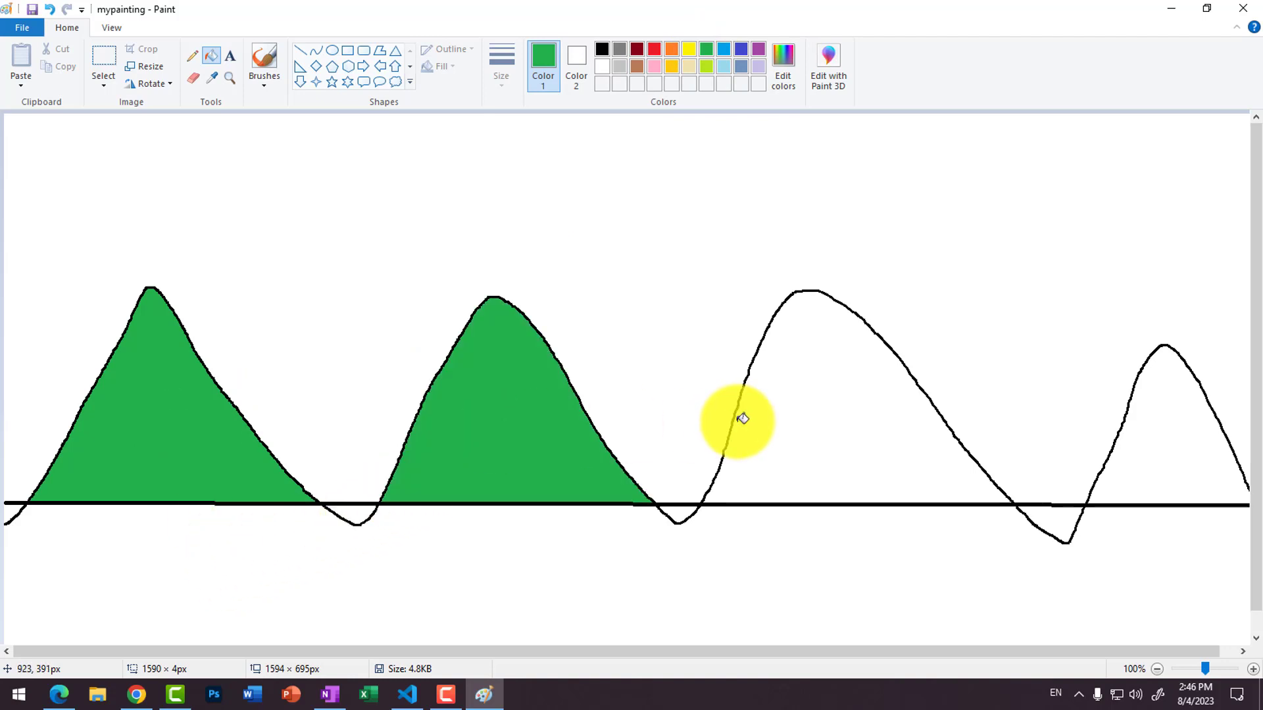
{"action": "left_click", "coordinate": [771, 419]}
{"action": "left_click", "coordinate": [1188, 420]}
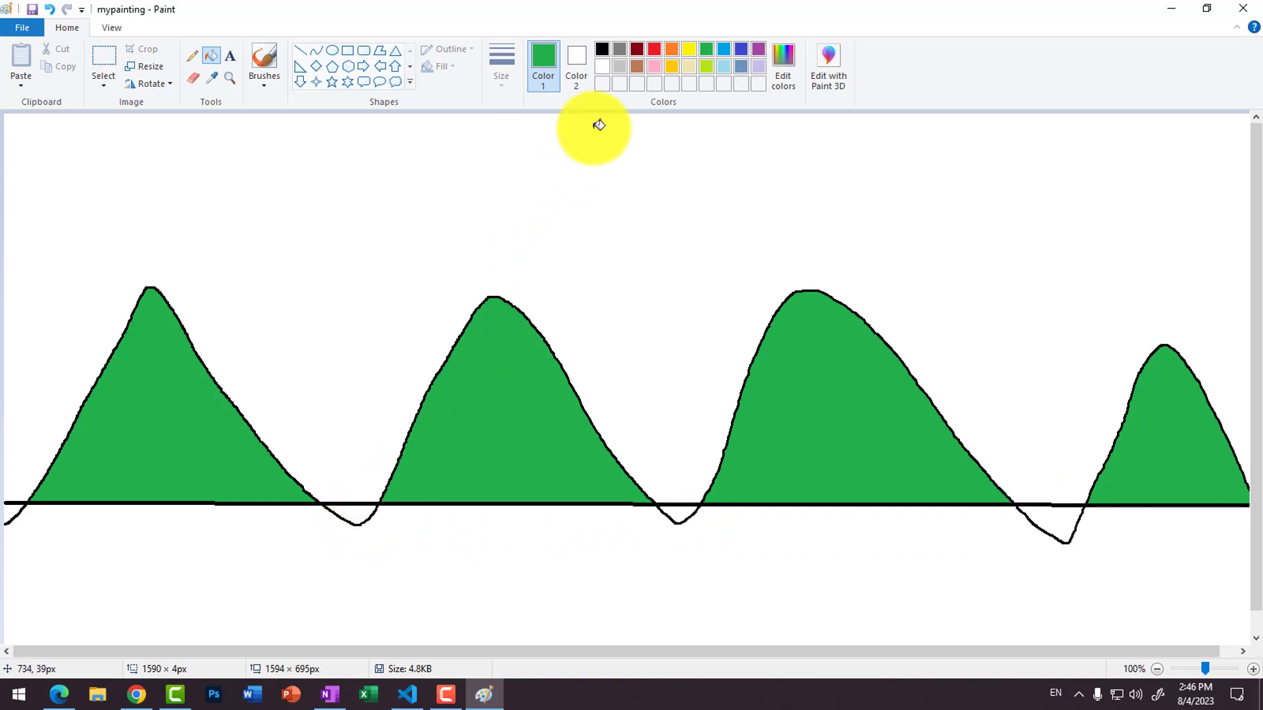
Fill the three small dips below the baseline between the mountains with dark gray
{"action": "left_click", "coordinate": [366, 513]}
{"action": "left_click", "coordinate": [675, 510]}
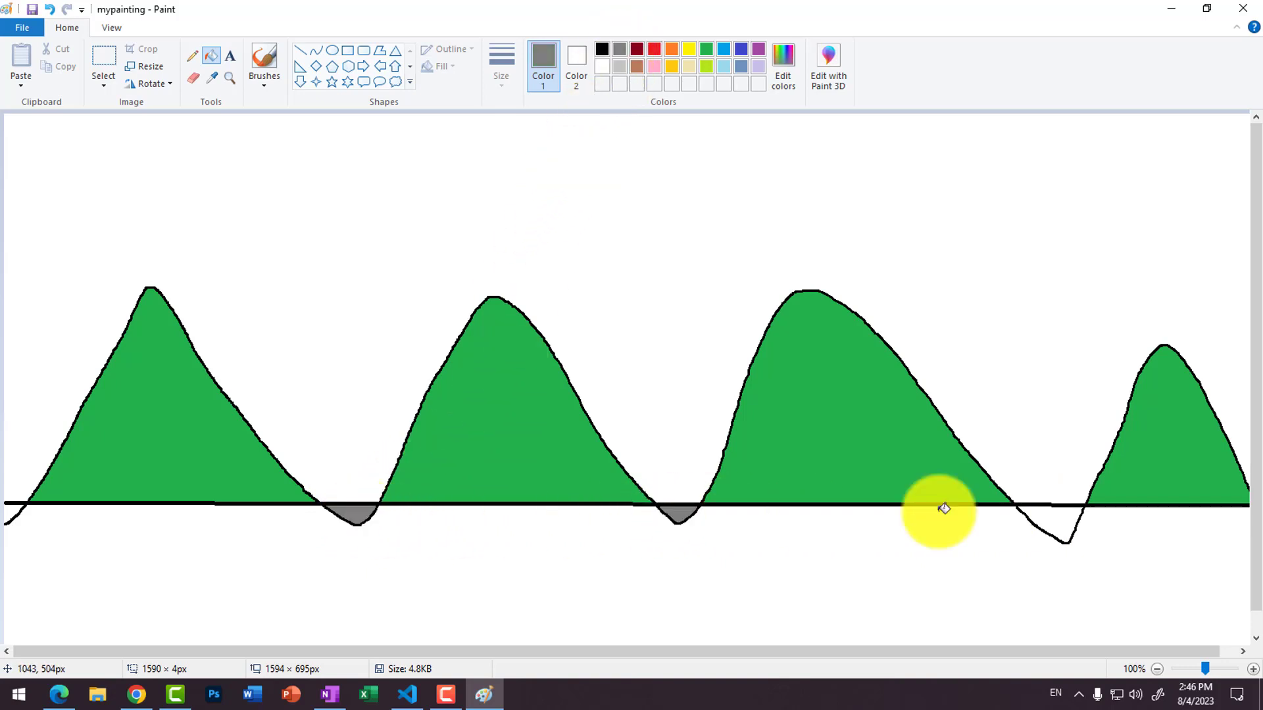
{"action": "left_click", "coordinate": [1064, 523]}
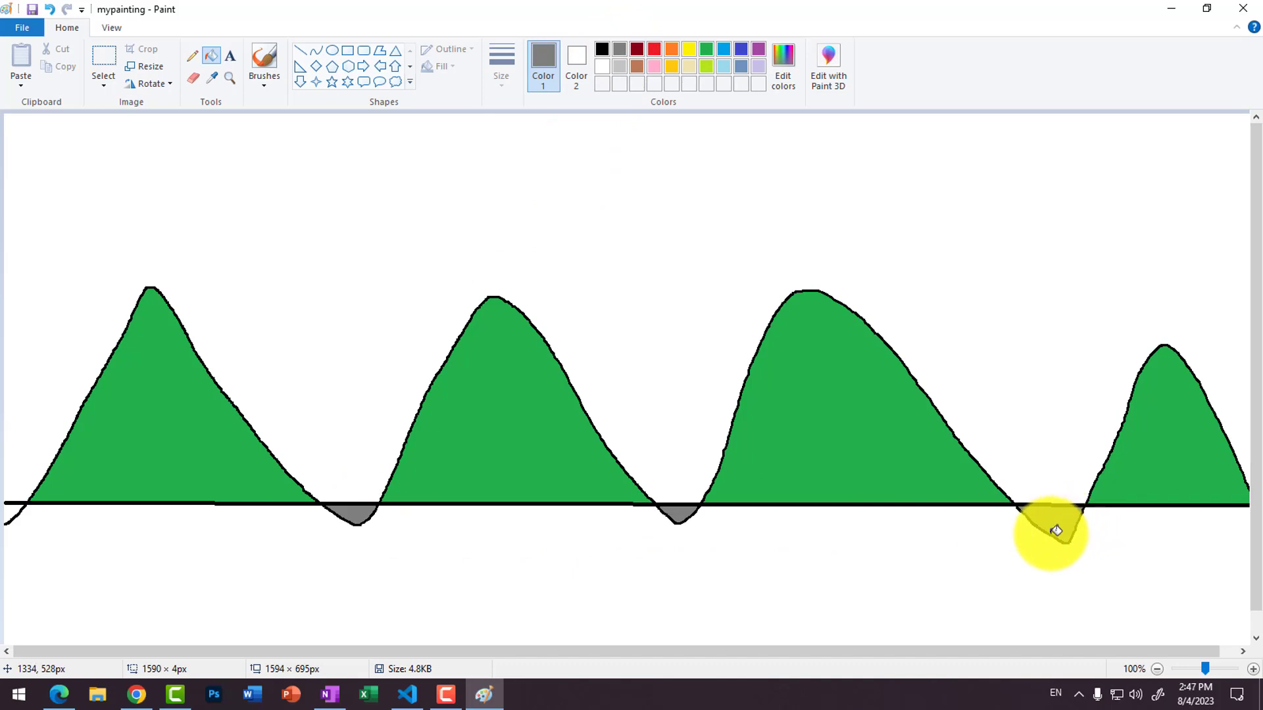
Fill the area below the baseline with black, and refill it together with the connected outlines in indigo
{"action": "left_click", "coordinate": [619, 66]}
{"action": "left_click", "coordinate": [601, 50]}
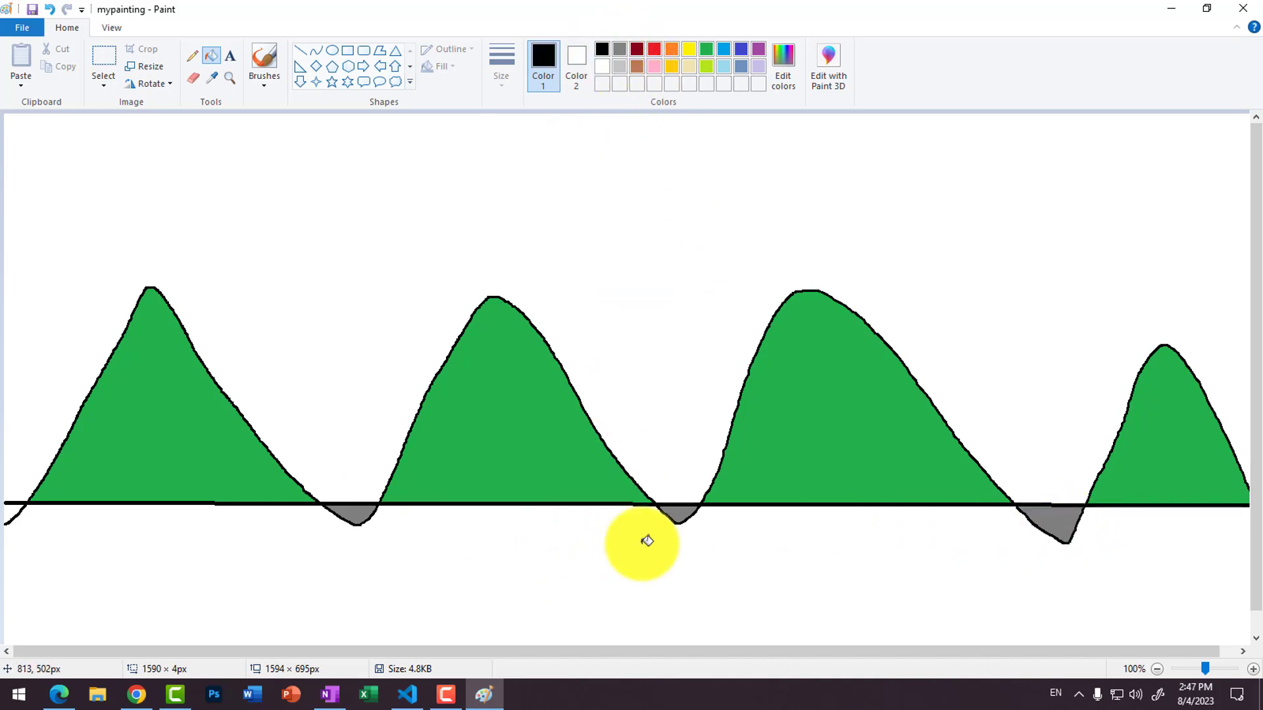
{"action": "left_click", "coordinate": [641, 553]}
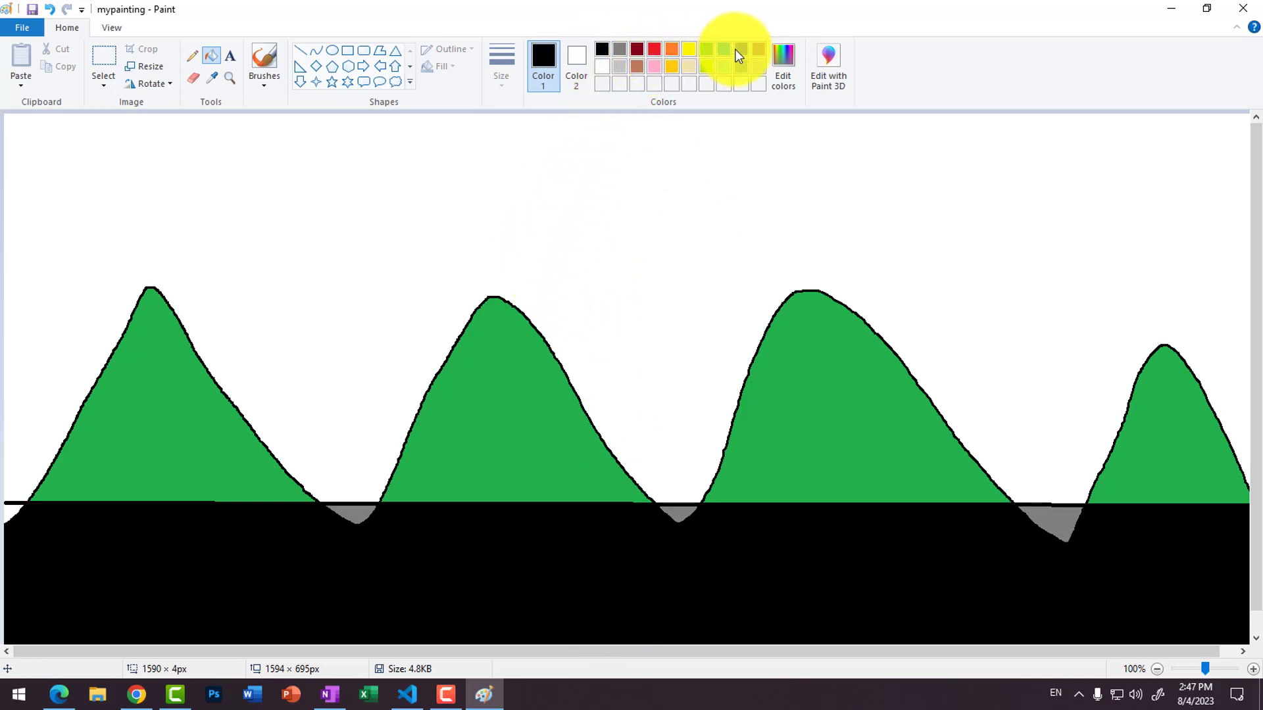
{"action": "left_click", "coordinate": [671, 576]}
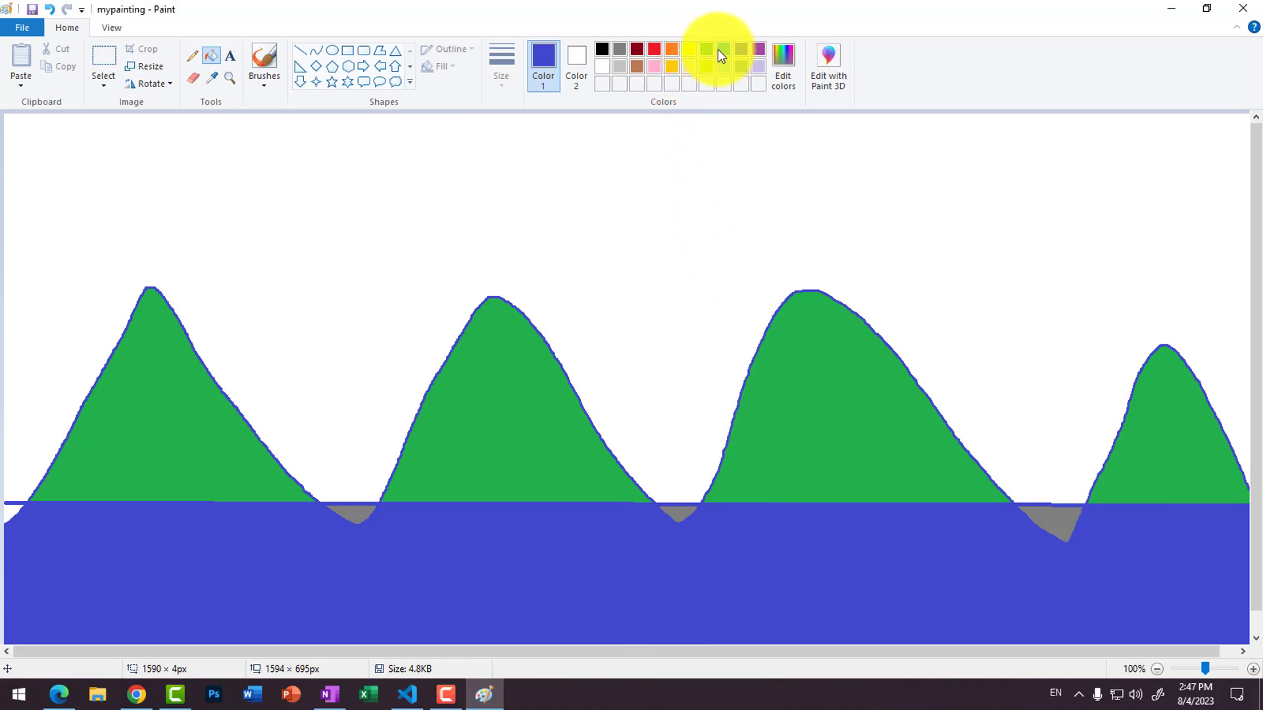
Recolour all four mountains with a lime fill
{"action": "left_click", "coordinate": [707, 69]}
{"action": "left_click", "coordinate": [812, 358]}
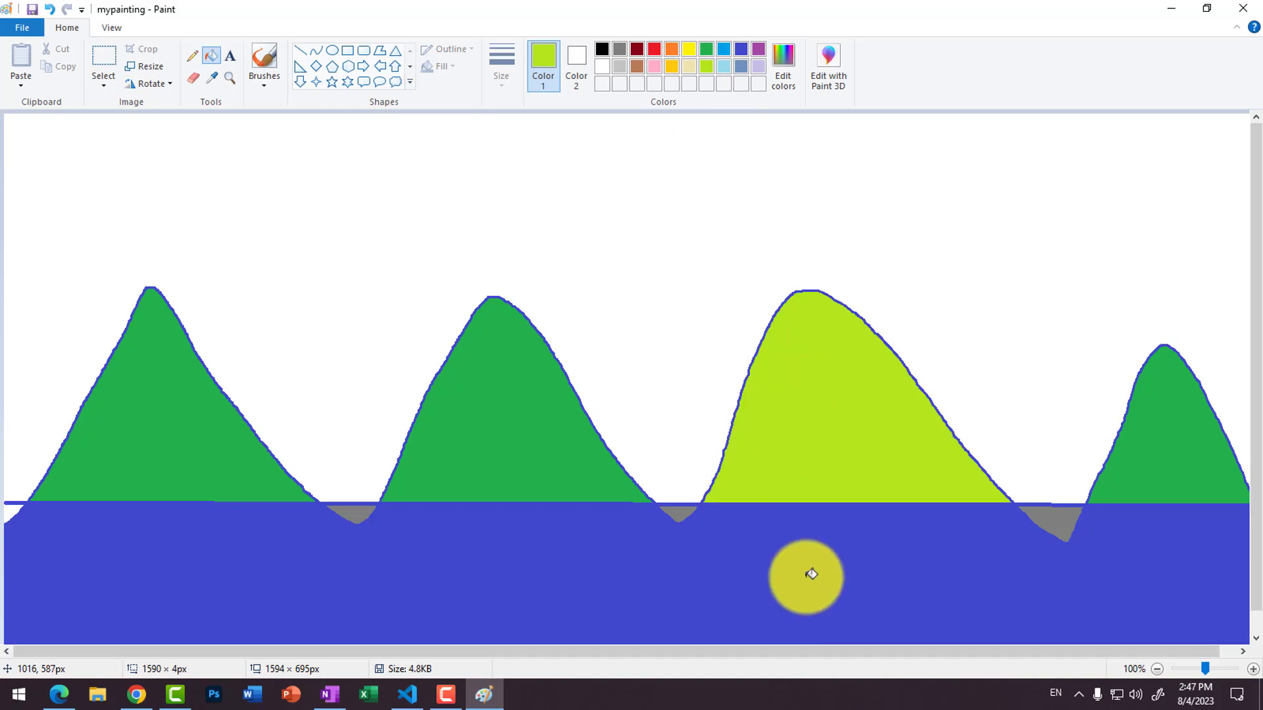
{"action": "left_click", "coordinate": [546, 453]}
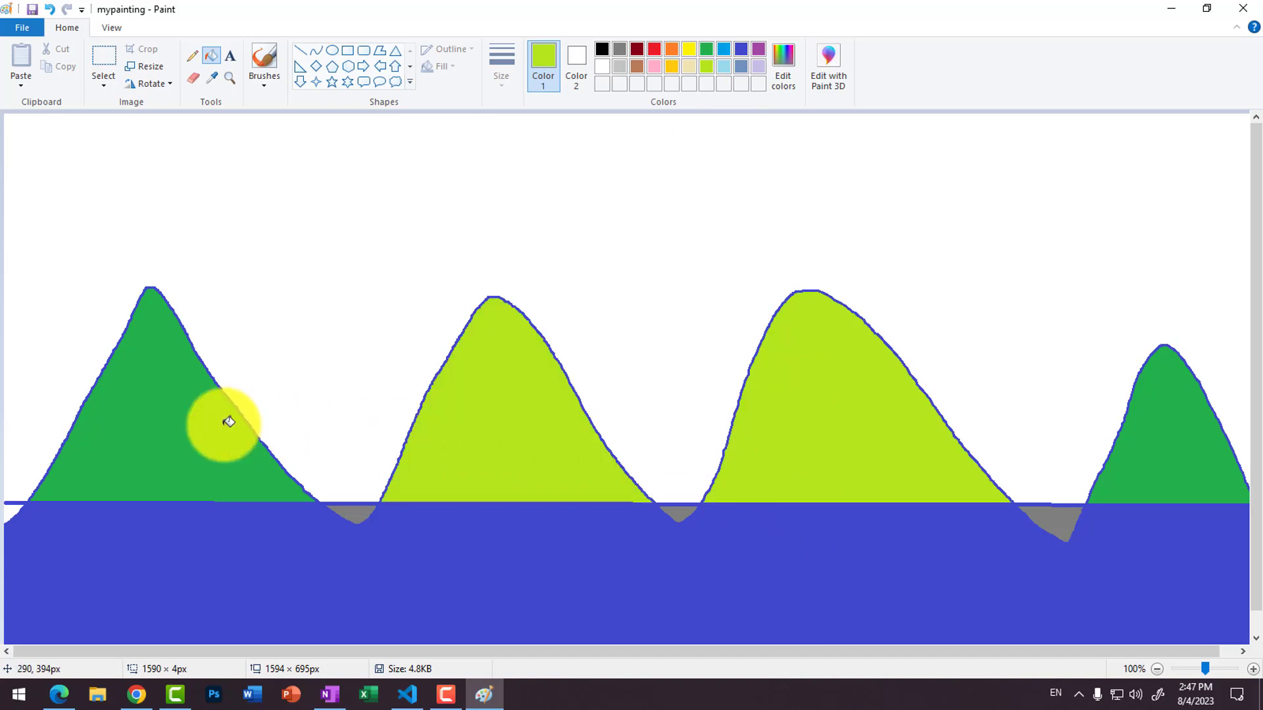
{"action": "left_click", "coordinate": [224, 425]}
{"action": "left_click", "coordinate": [1150, 433]}
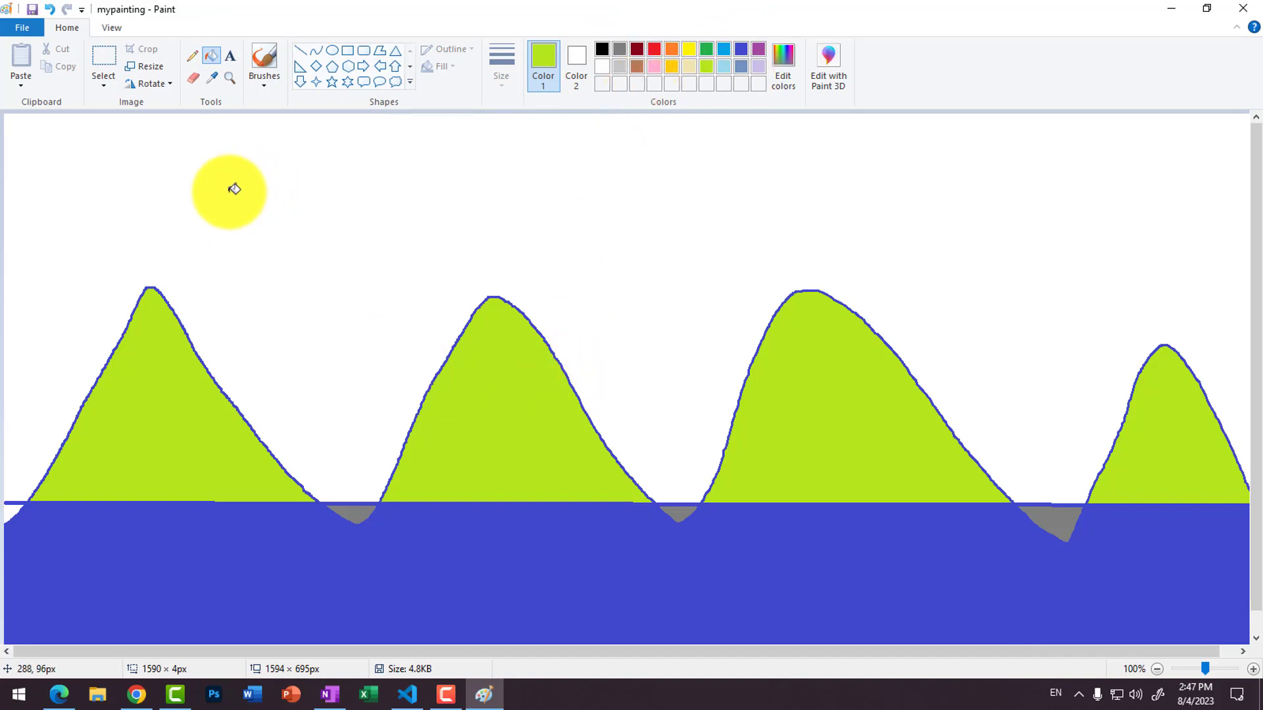
Draw an ellipse of about 156 × 138 px in the sky between the first two mountains and give it a red outline
{"action": "left_click", "coordinate": [334, 55]}
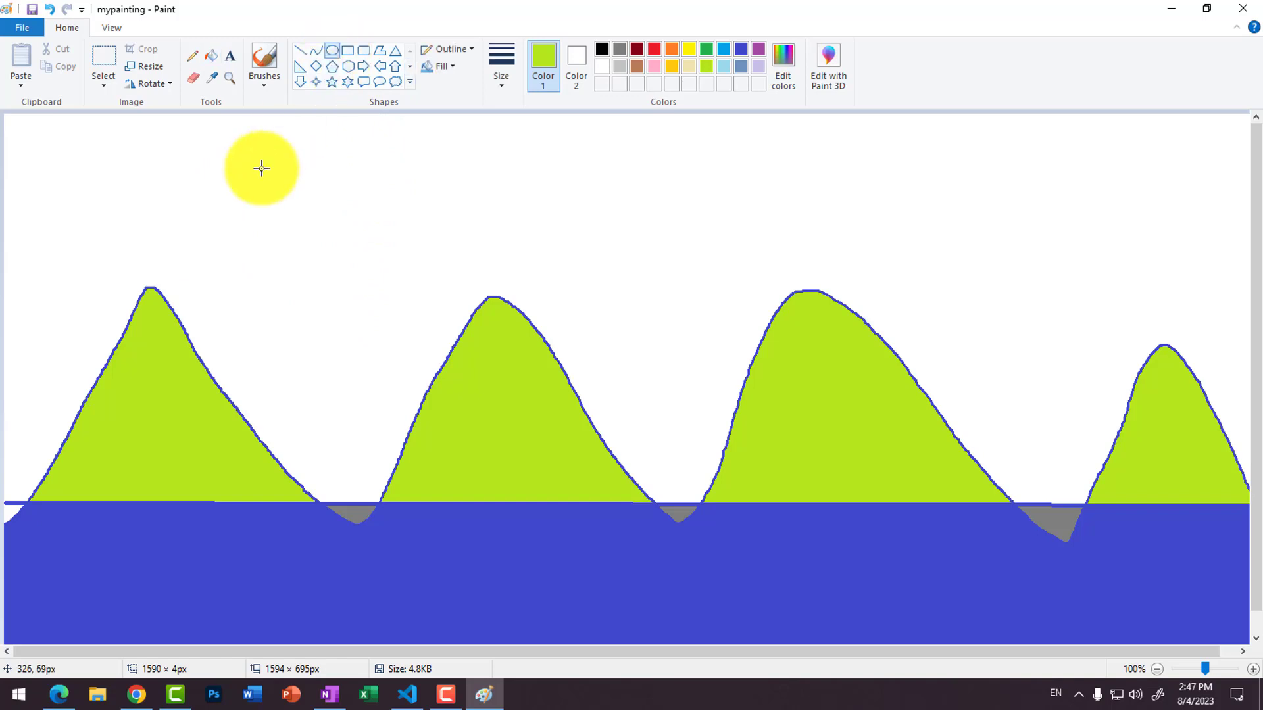
{"action": "left_click_drag", "start_coordinate": [217, 164], "coordinate": [340, 273]}
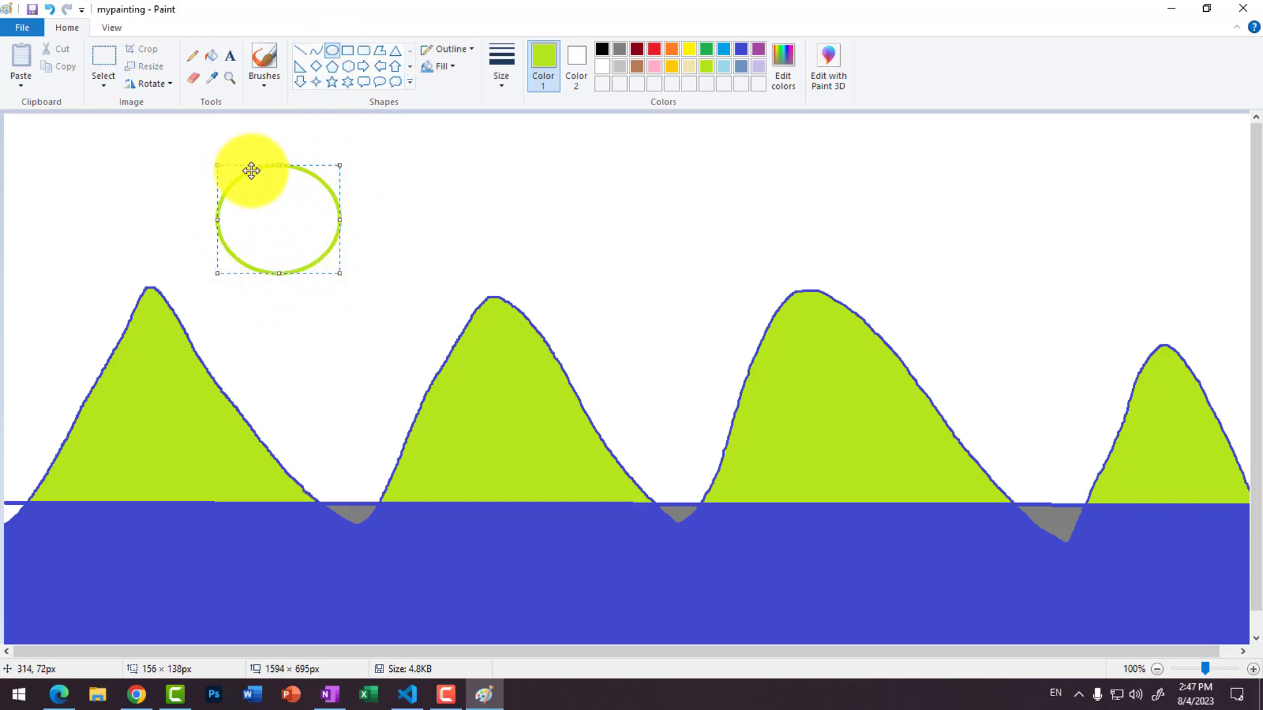
{"action": "left_click", "coordinate": [615, 47]}
{"action": "left_click", "coordinate": [606, 50]}
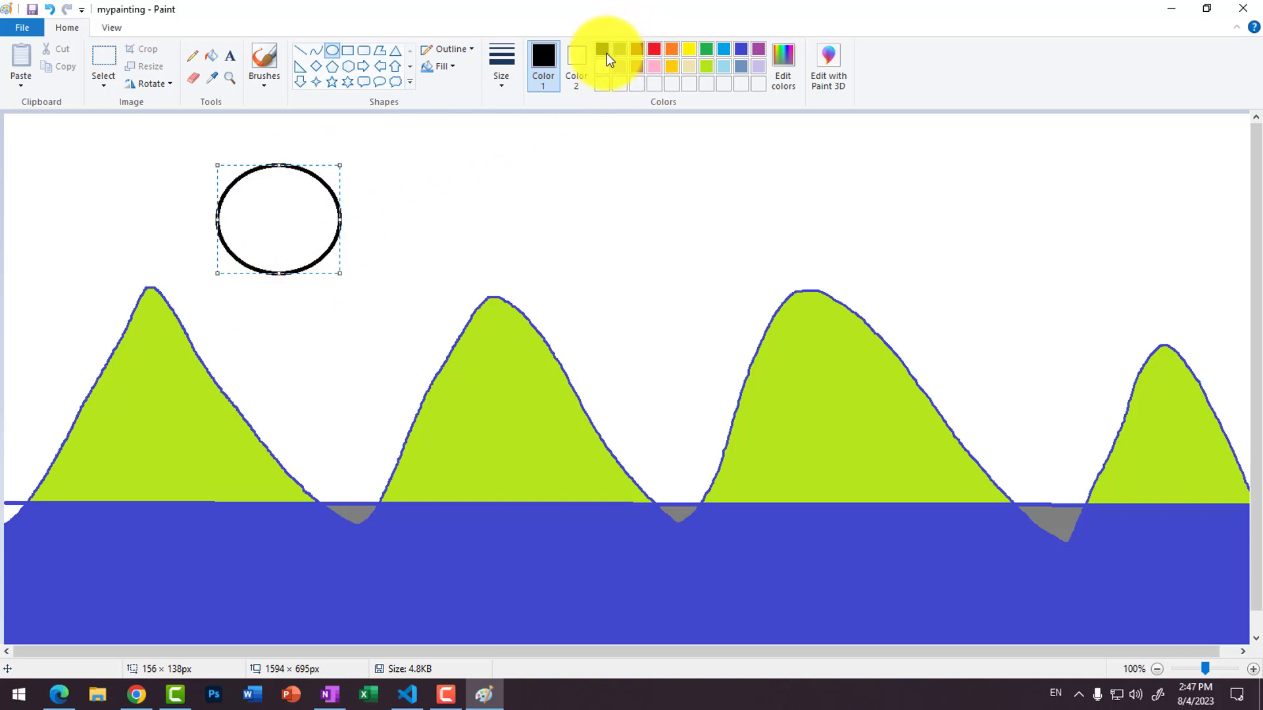
{"action": "left_click", "coordinate": [653, 50]}
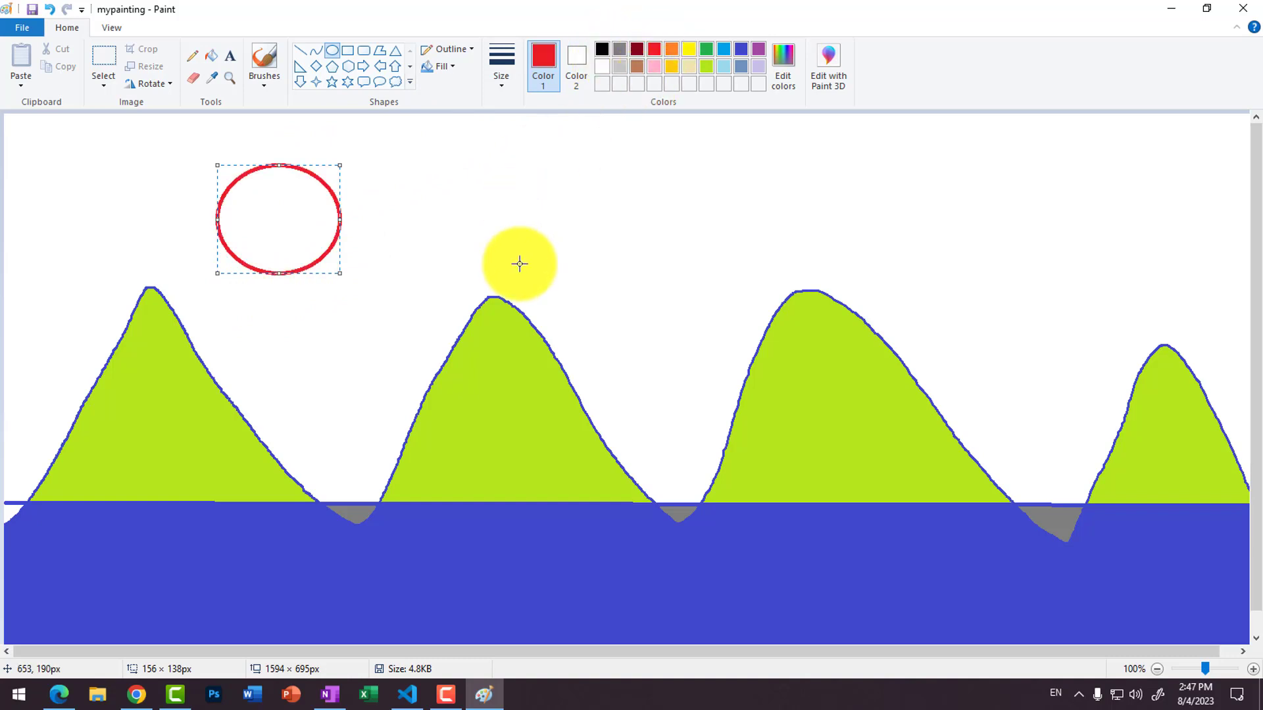
Fill the ellipse with gold and change its fill to yellow
{"action": "left_click", "coordinate": [220, 56]}
{"action": "left_click", "coordinate": [672, 67]}
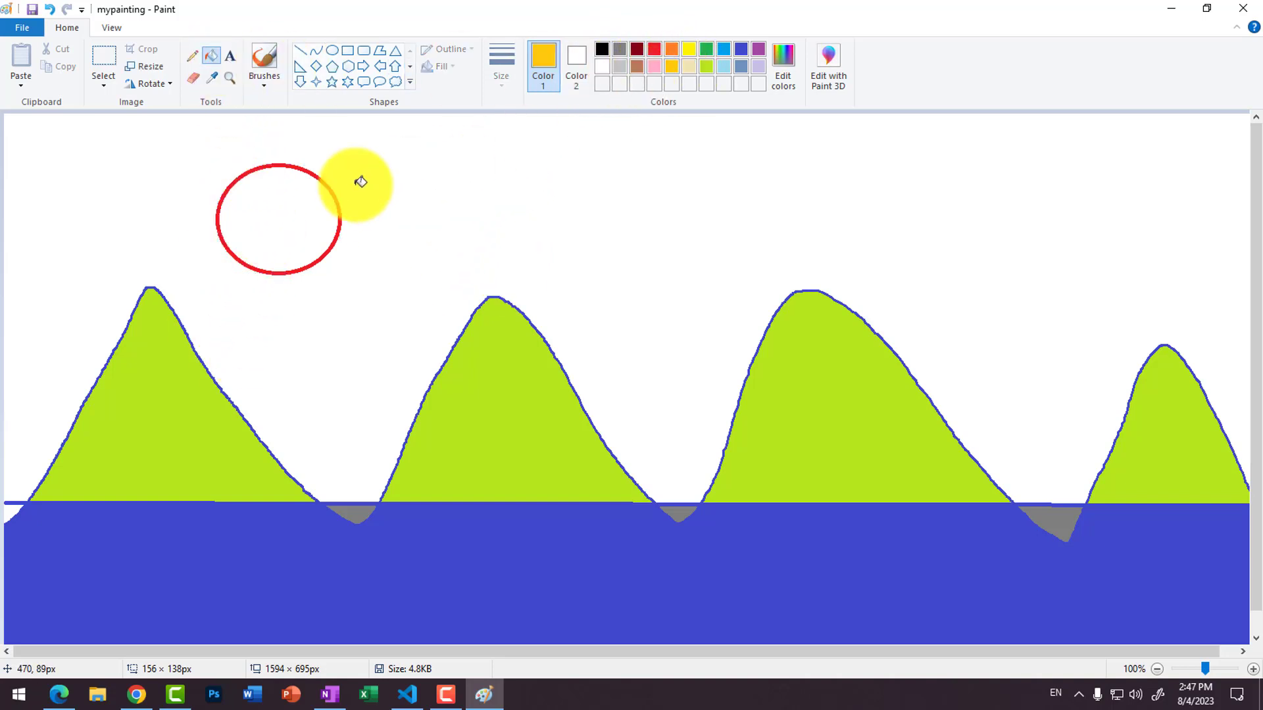
{"action": "left_click", "coordinate": [239, 210]}
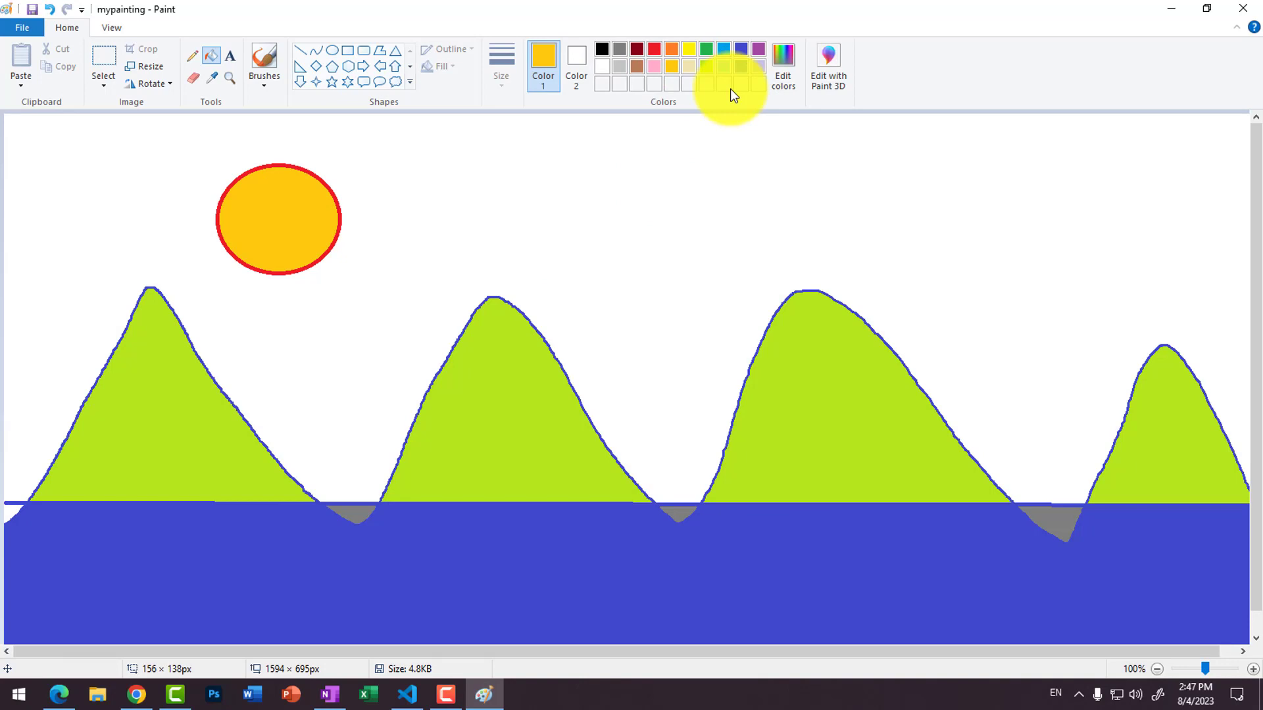
{"action": "left_click", "coordinate": [689, 49]}
{"action": "left_click", "coordinate": [287, 191]}
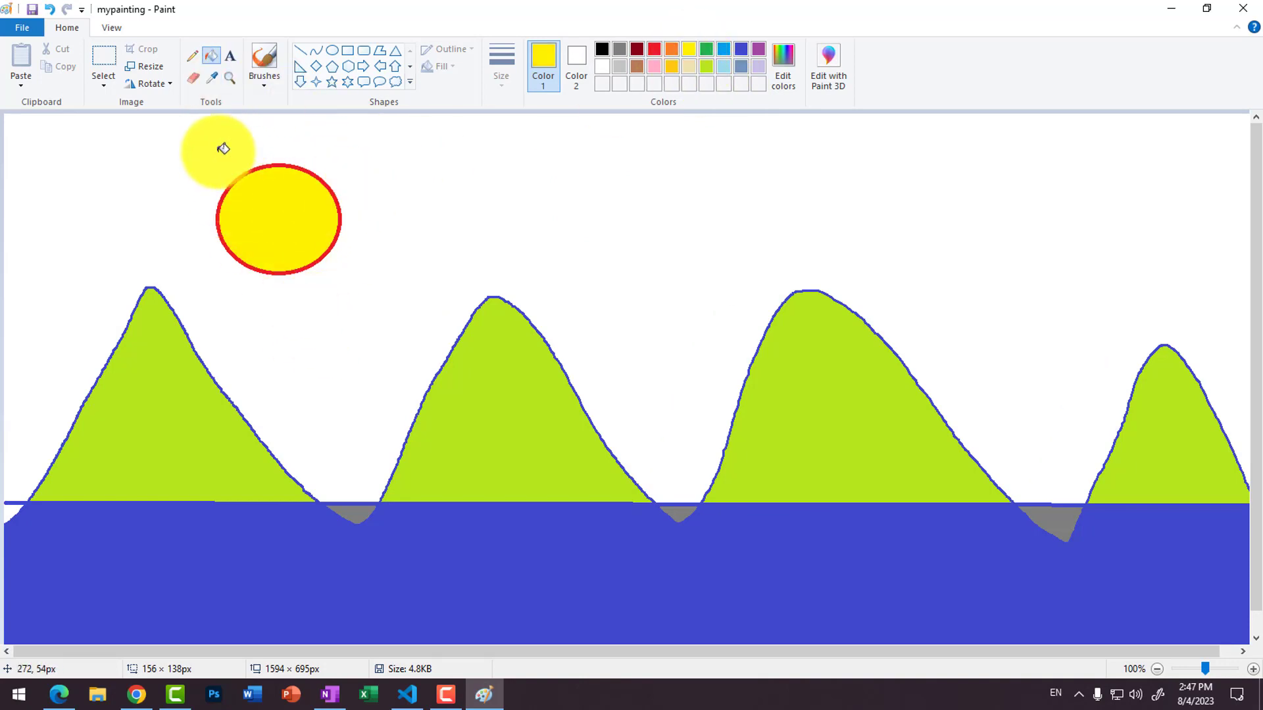
Draw short red rays all around the sun with the Pencil at its thickest line size
{"action": "left_click", "coordinate": [193, 61]}
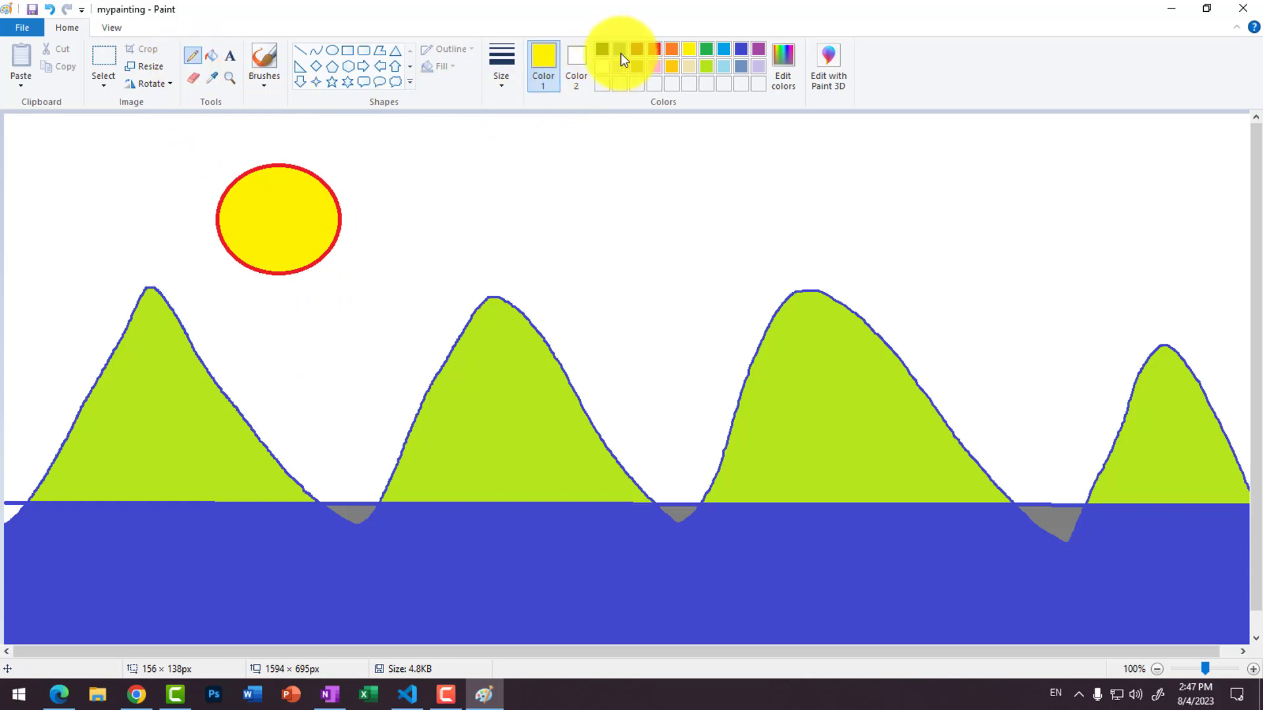
{"action": "left_click", "coordinate": [658, 50]}
{"action": "left_click", "coordinate": [504, 75]}
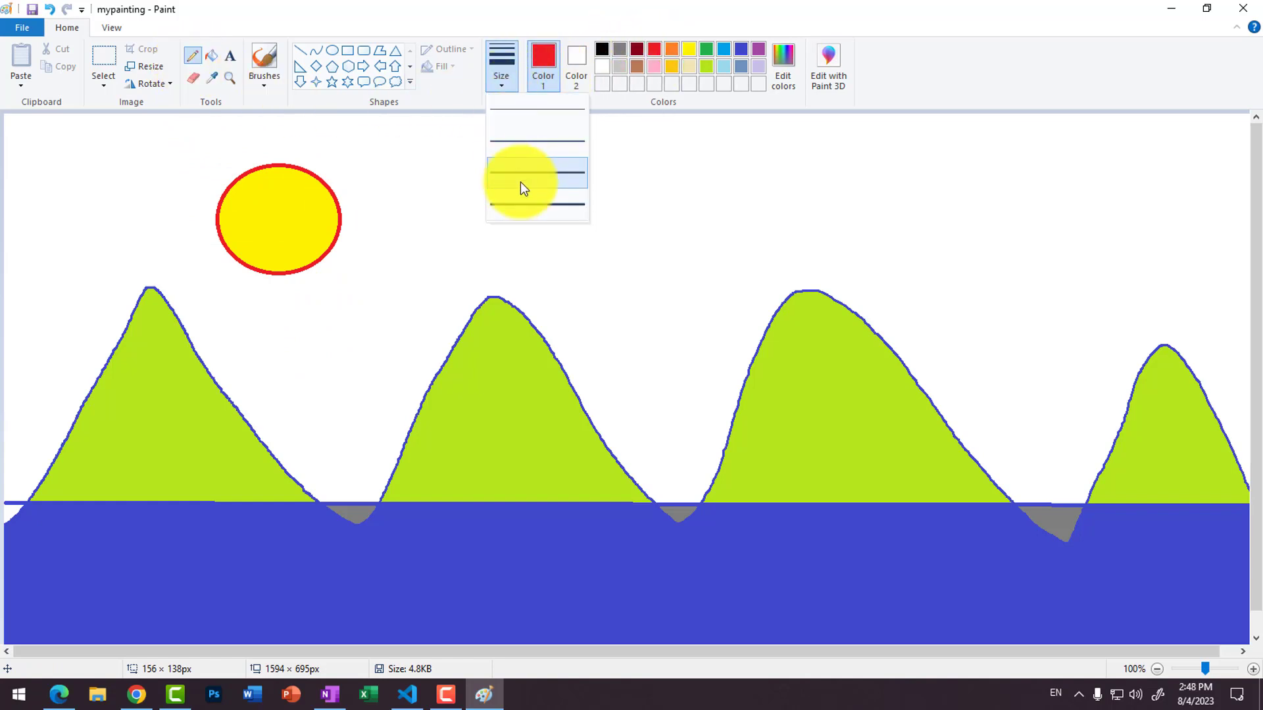
{"action": "left_click", "coordinate": [528, 208]}
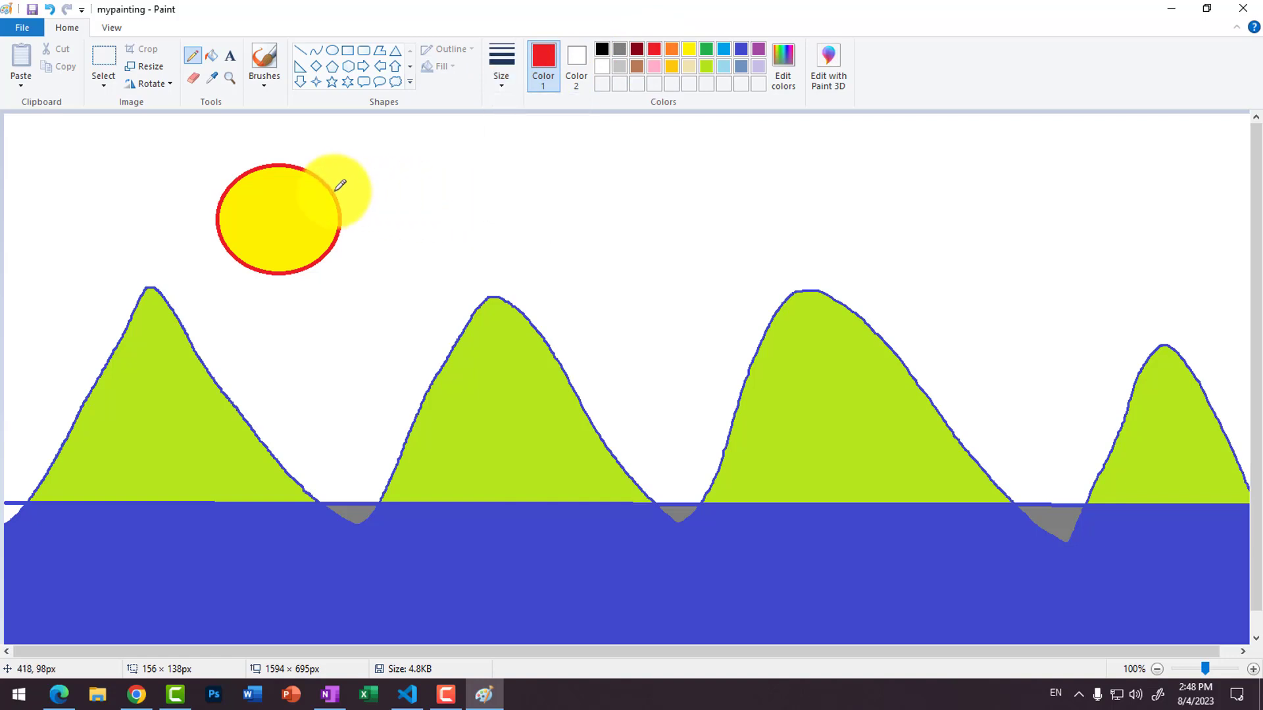
{"action": "mouse_move", "coordinate": [336, 190]}
{"action": "left_mouse_down"}
{"action": "mouse_move", "coordinate": [369, 182]}
{"action": "mouse_move", "coordinate": [340, 206]}
{"action": "mouse_move", "coordinate": [373, 213]}
{"action": "mouse_move", "coordinate": [343, 227]}
{"action": "mouse_move", "coordinate": [361, 243]}
{"action": "mouse_move", "coordinate": [337, 246]}
{"action": "mouse_move", "coordinate": [348, 270]}
{"action": "mouse_move", "coordinate": [306, 261]}
{"action": "mouse_move", "coordinate": [313, 295]}
{"action": "mouse_move", "coordinate": [291, 273]}
{"action": "mouse_move", "coordinate": [282, 296]}
{"action": "mouse_move", "coordinate": [255, 267]}
{"action": "mouse_move", "coordinate": [242, 290]}
{"action": "mouse_move", "coordinate": [236, 255]}
{"action": "mouse_move", "coordinate": [204, 258]}
{"action": "mouse_move", "coordinate": [224, 224]}
{"action": "mouse_move", "coordinate": [205, 190]}
{"action": "mouse_move", "coordinate": [218, 149]}
{"action": "mouse_move", "coordinate": [241, 172]}
{"action": "mouse_move", "coordinate": [254, 138]}
{"action": "mouse_move", "coordinate": [270, 163]}
{"action": "mouse_move", "coordinate": [310, 140]}
{"action": "mouse_move", "coordinate": [316, 172]}
{"action": "mouse_move", "coordinate": [347, 157]}
{"action": "left_mouse_up"}
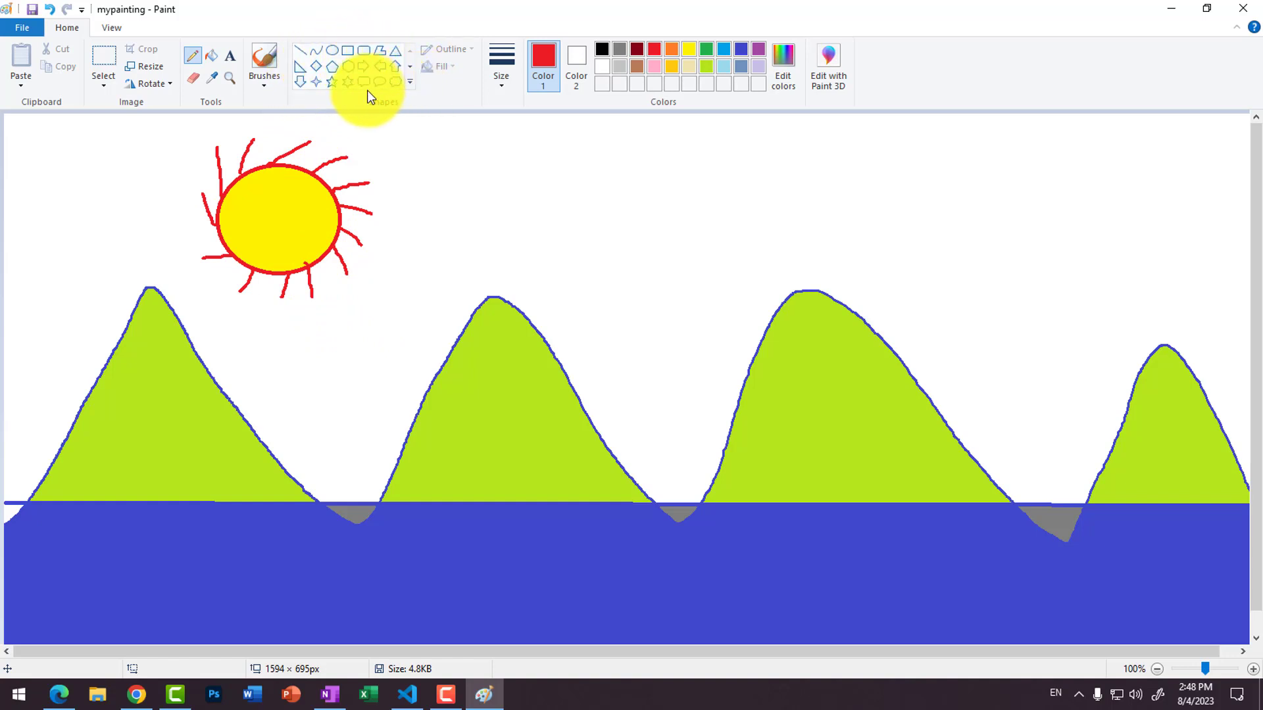
Draw a red diamond of about 176 × 157 px between the second and third mountain peaks and fill it with light blue
{"action": "left_click", "coordinate": [318, 67]}
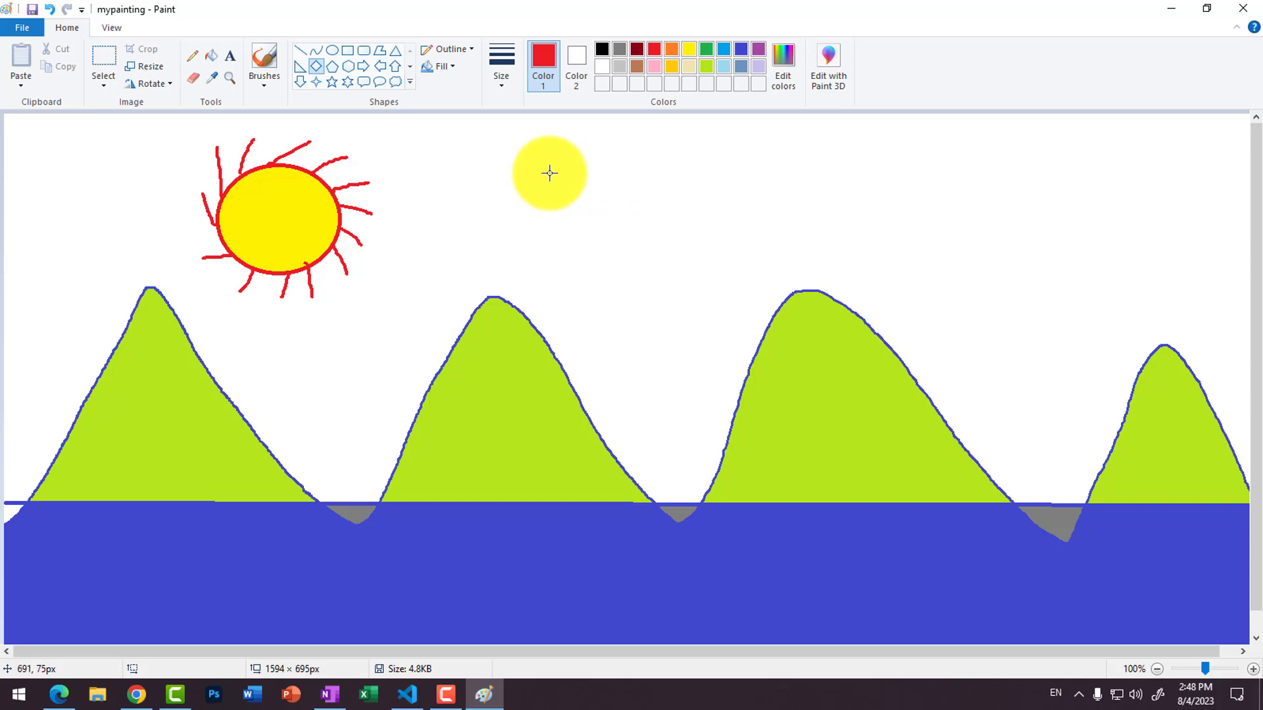
{"action": "left_click_drag", "start_coordinate": [549, 173], "coordinate": [687, 295]}
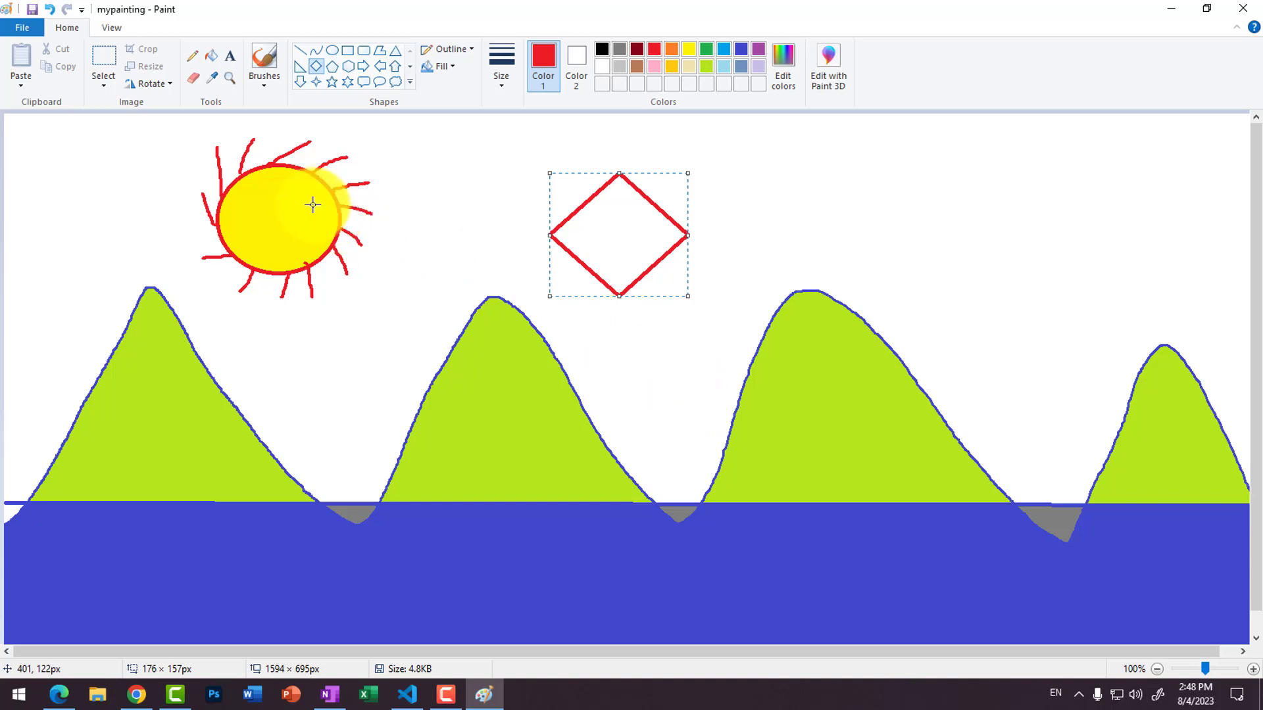
{"action": "left_click", "coordinate": [211, 58]}
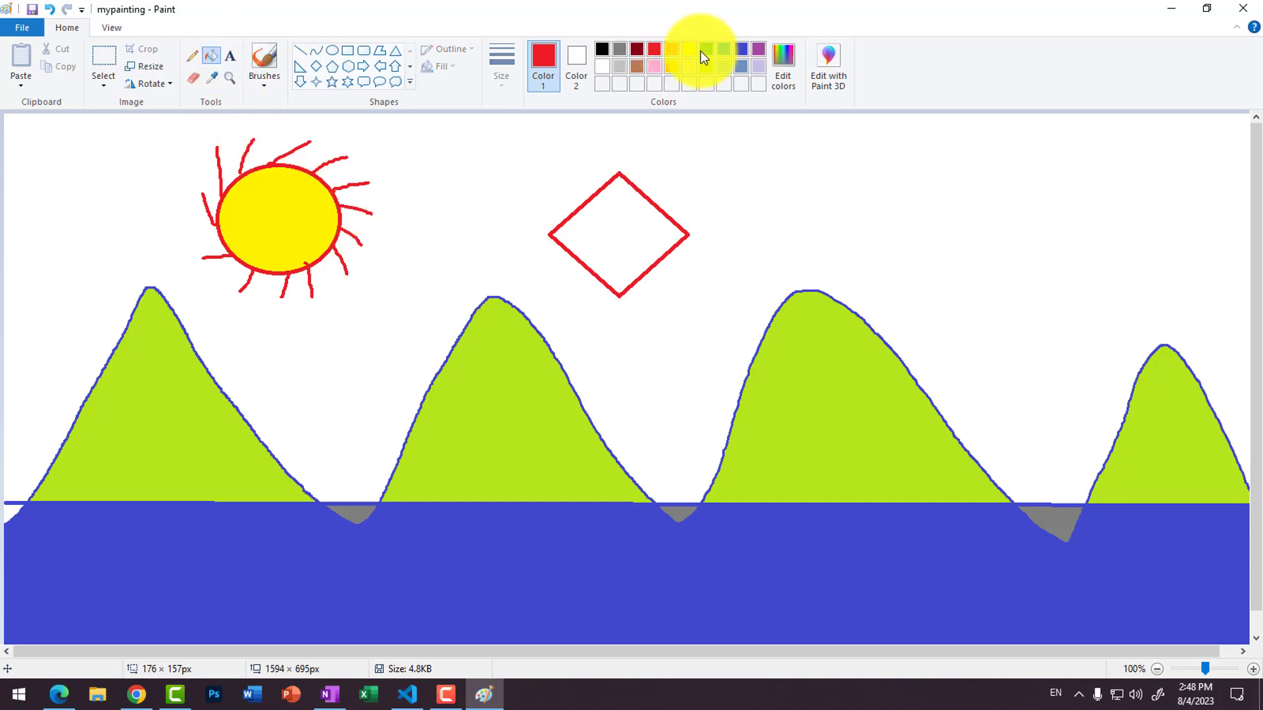
{"action": "left_click", "coordinate": [723, 66]}
{"action": "left_click", "coordinate": [663, 212]}
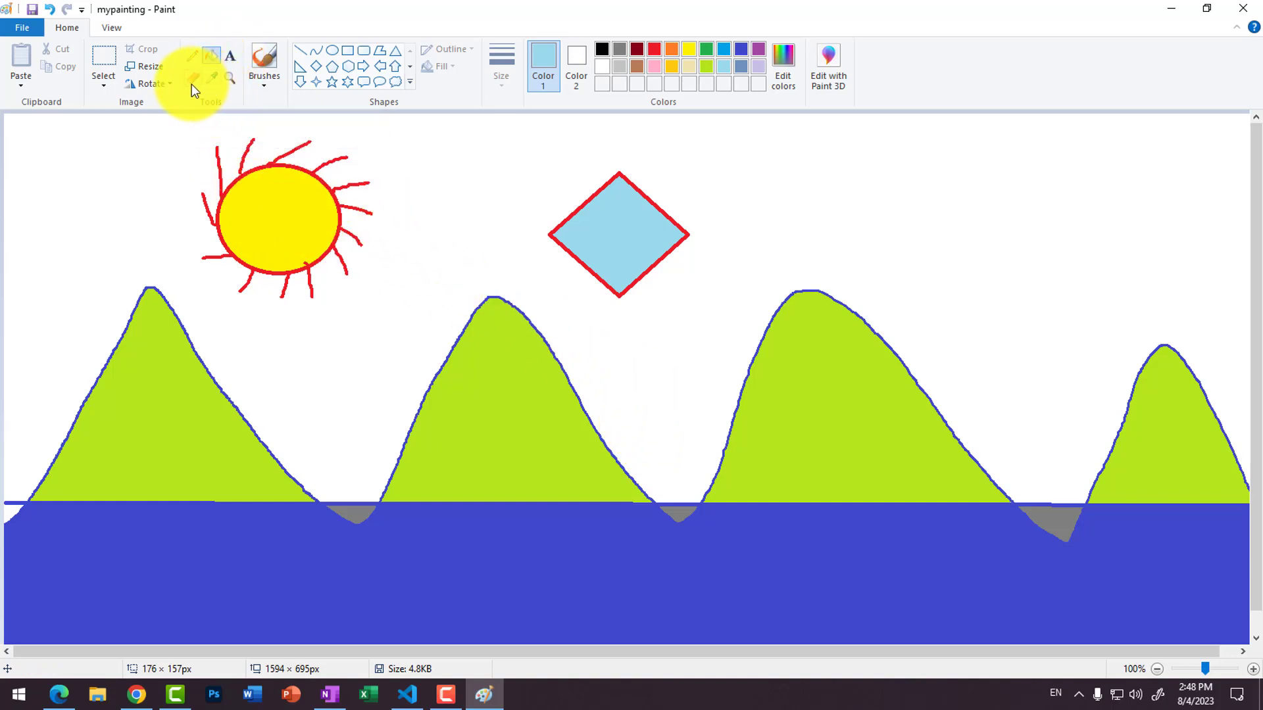
Draw a five-point star of about 154 × 136 px between the sun and the diamond and set its outline to dark gray
{"action": "left_click", "coordinate": [332, 82]}
{"action": "left_click_drag", "start_coordinate": [402, 154], "coordinate": [523, 261]}
{"action": "left_click", "coordinate": [622, 50]}
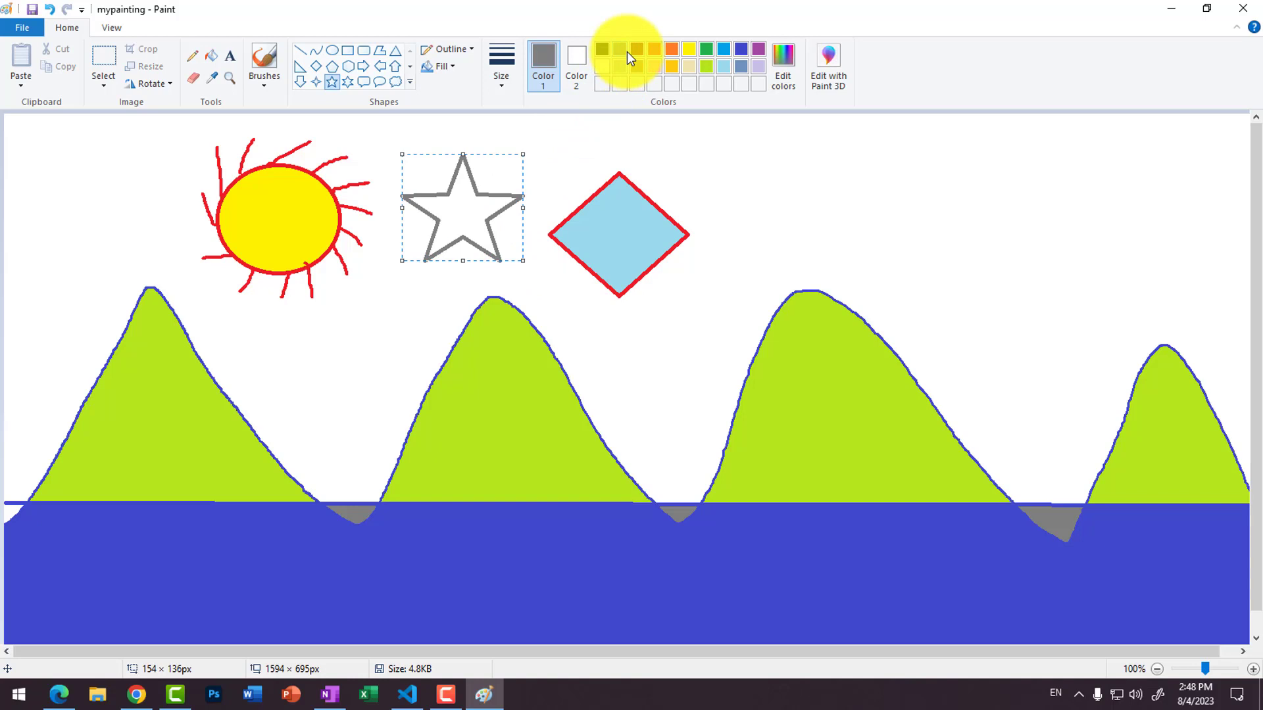
Change the star's outline to orange and fill its inside with the same orange
{"action": "left_click", "coordinate": [671, 50]}
{"action": "left_click", "coordinate": [219, 60]}
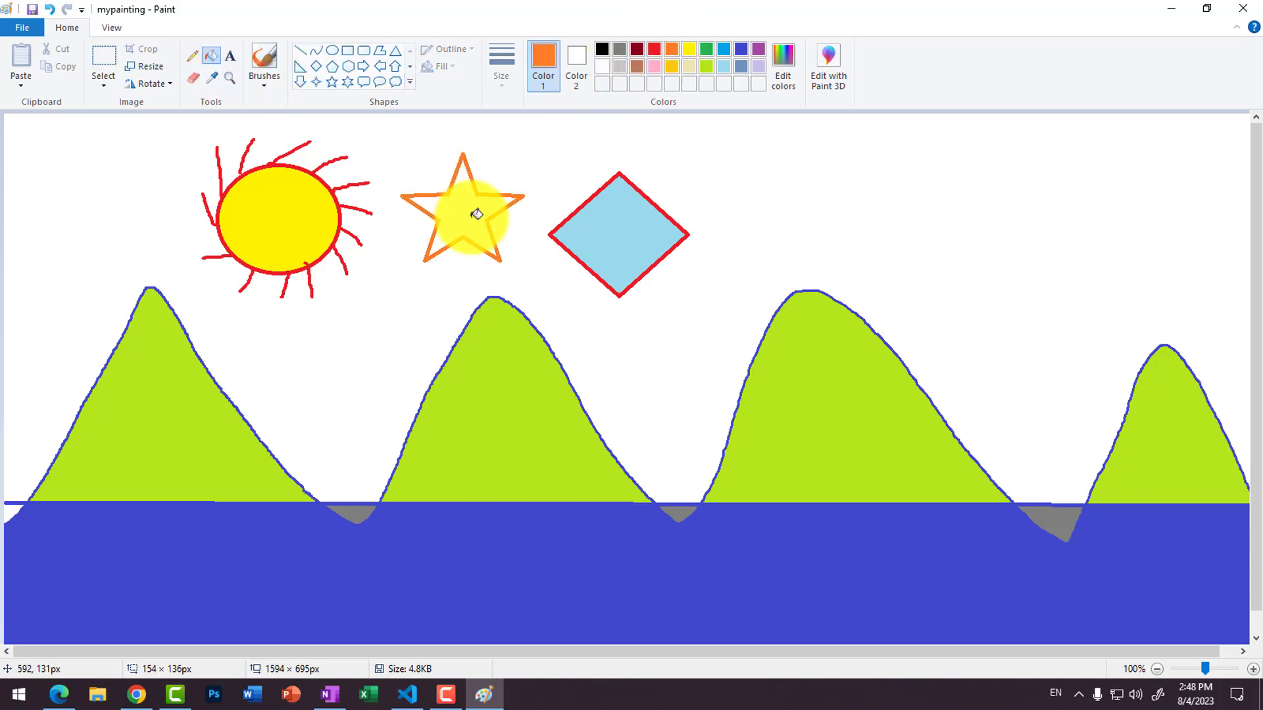
{"action": "left_click", "coordinate": [480, 211]}
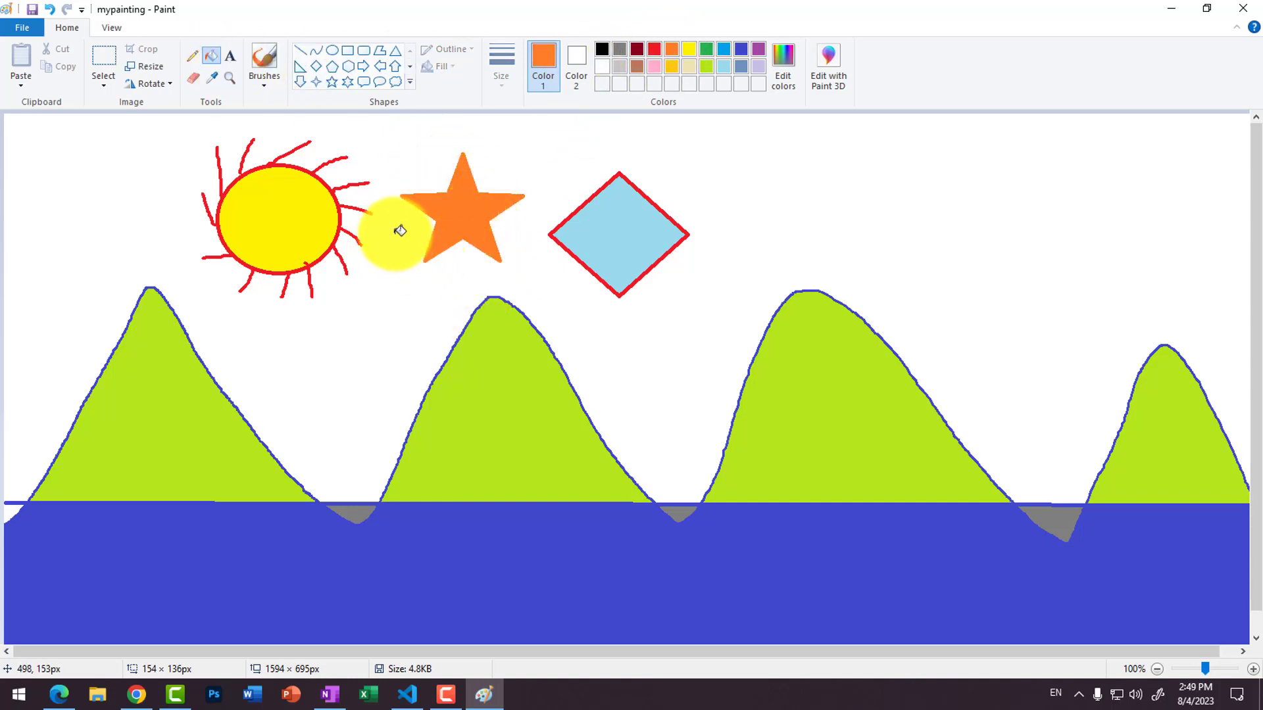
Erase the whole orange star between the sun and the diamond with the Eraser
{"action": "left_click", "coordinate": [194, 79]}
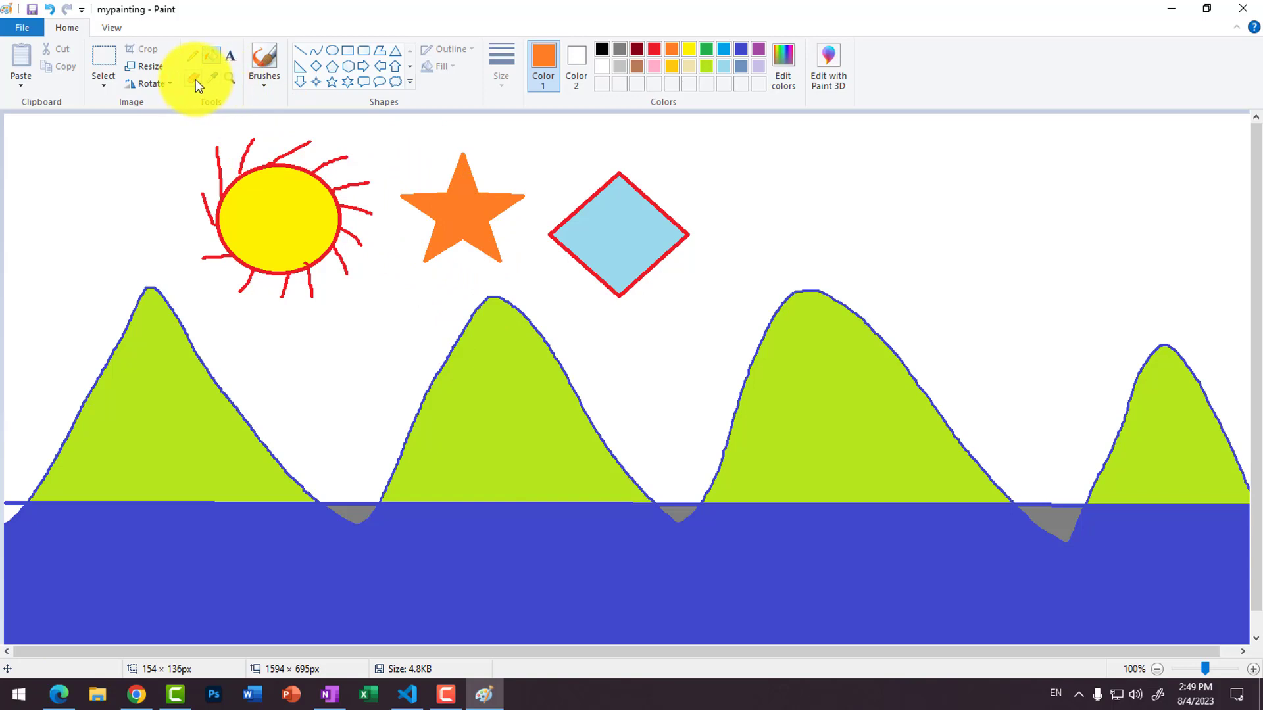
{"action": "mouse_move", "coordinate": [465, 195]}
{"action": "left_mouse_down"}
{"action": "mouse_move", "coordinate": [461, 157]}
{"action": "mouse_move", "coordinate": [461, 207]}
{"action": "mouse_move", "coordinate": [465, 141]}
{"action": "left_mouse_up"}
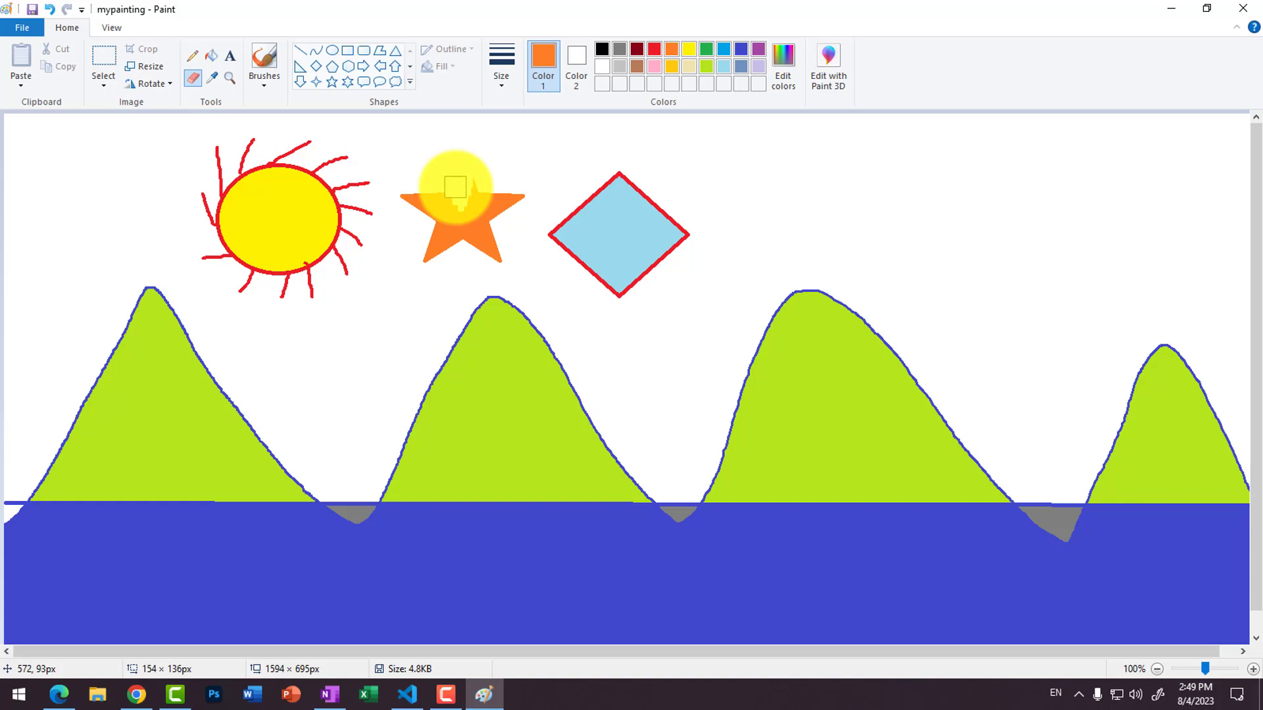
{"action": "mouse_move", "coordinate": [456, 187]}
{"action": "left_mouse_down"}
{"action": "mouse_move", "coordinate": [406, 192]}
{"action": "mouse_move", "coordinate": [523, 193]}
{"action": "mouse_move", "coordinate": [500, 214]}
{"action": "mouse_move", "coordinate": [503, 255]}
{"action": "mouse_move", "coordinate": [424, 254]}
{"action": "mouse_move", "coordinate": [489, 238]}
{"action": "mouse_move", "coordinate": [481, 217]}
{"action": "mouse_move", "coordinate": [427, 223]}
{"action": "mouse_move", "coordinate": [471, 184]}
{"action": "mouse_move", "coordinate": [447, 187]}
{"action": "mouse_move", "coordinate": [579, 287]}
{"action": "left_mouse_up"}
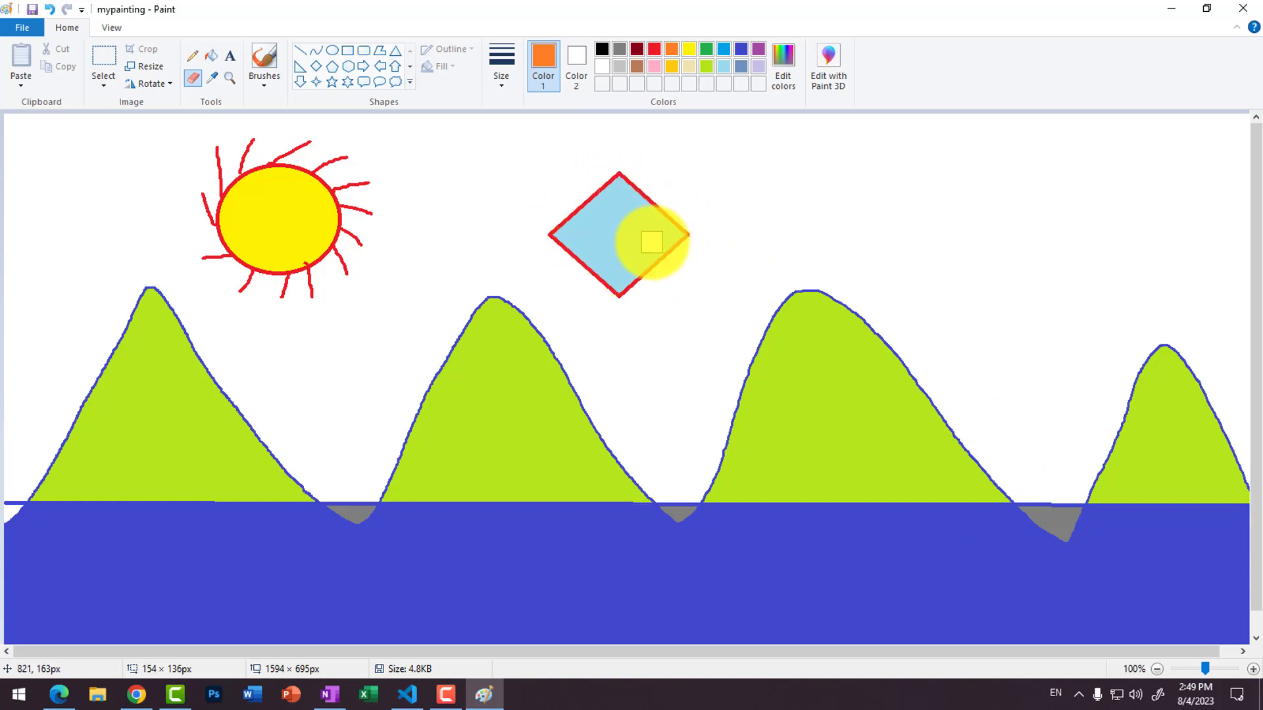
Enclose the light-blue diamond in a rectangular selection of about 243 × 194 px and delete it, keeping rectangular selection as the active tool
{"action": "left_click", "coordinate": [105, 89]}
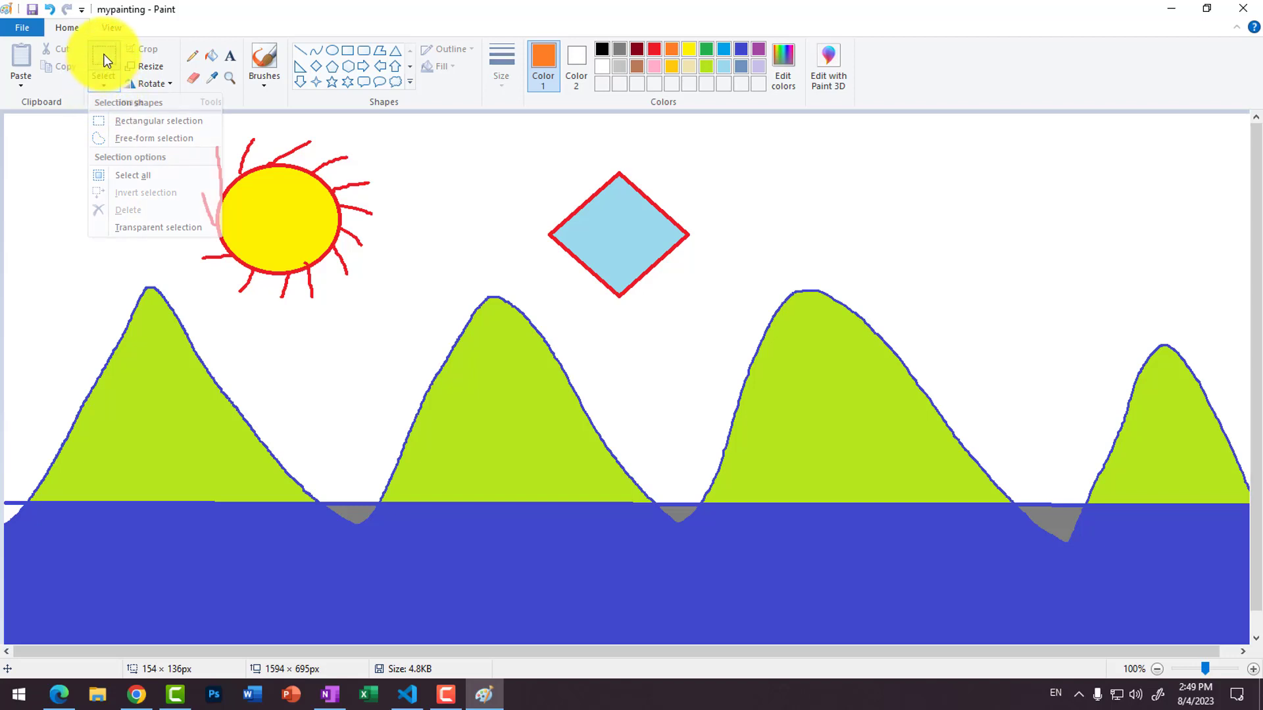
{"action": "left_click", "coordinate": [104, 56]}
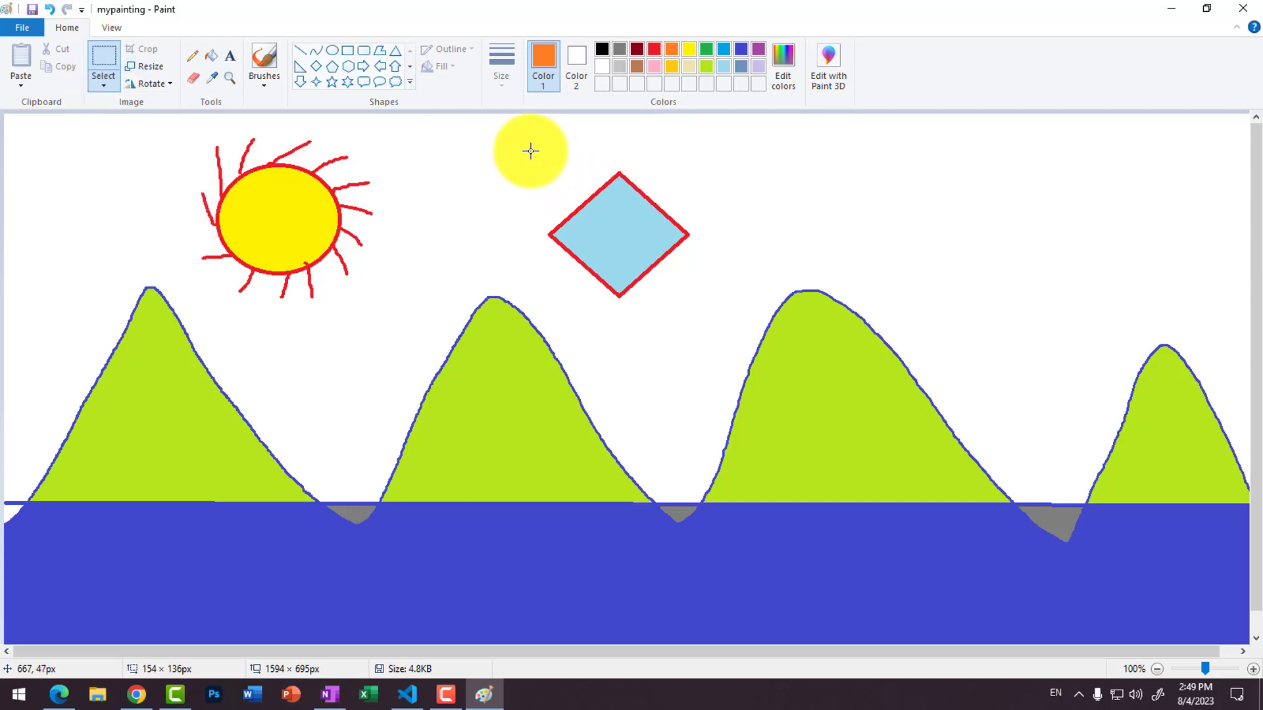
{"action": "left_click_drag", "start_coordinate": [530, 151], "coordinate": [722, 304]}
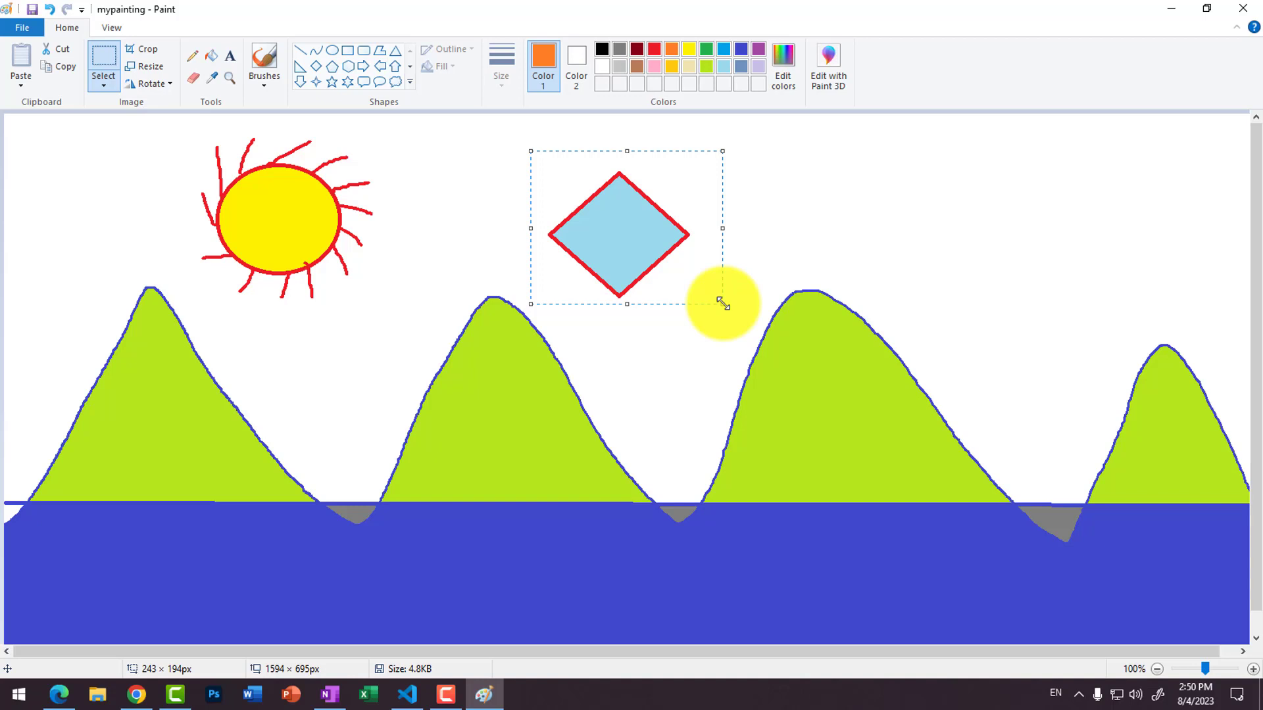
{"action": "key", "text": "Delete"}
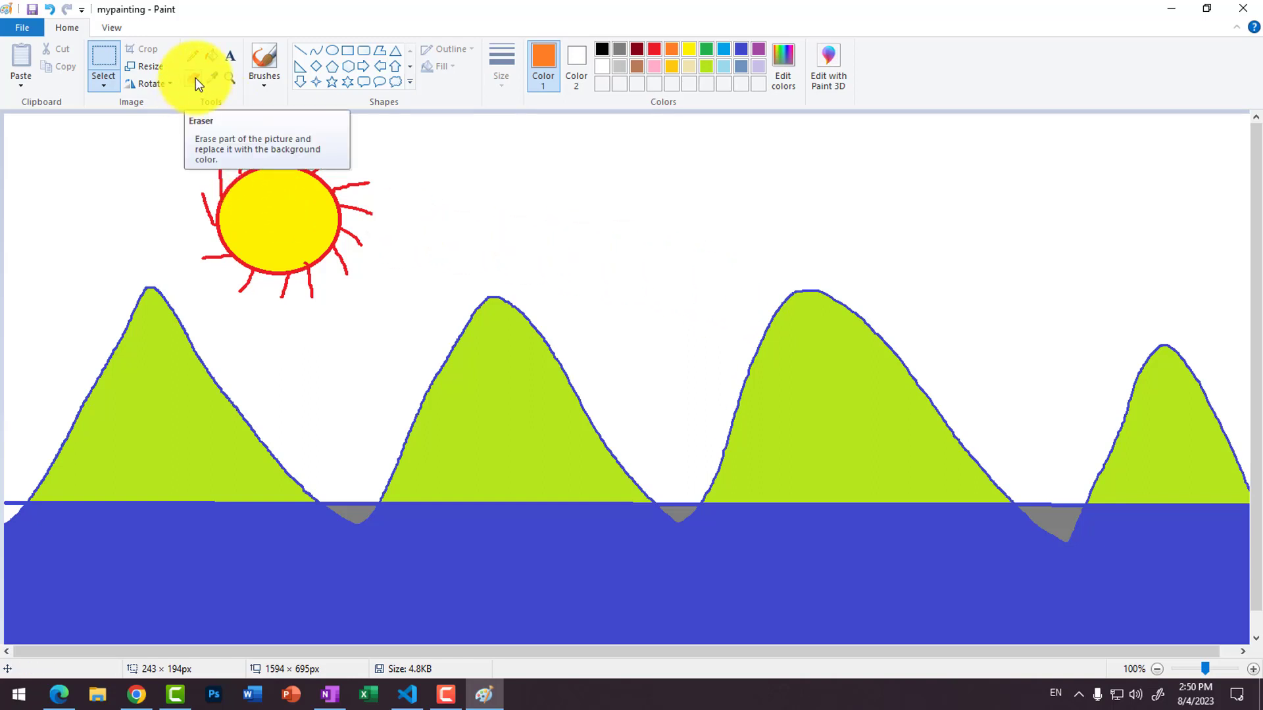
{"action": "left_click", "coordinate": [107, 85]}
{"action": "left_click", "coordinate": [113, 121]}
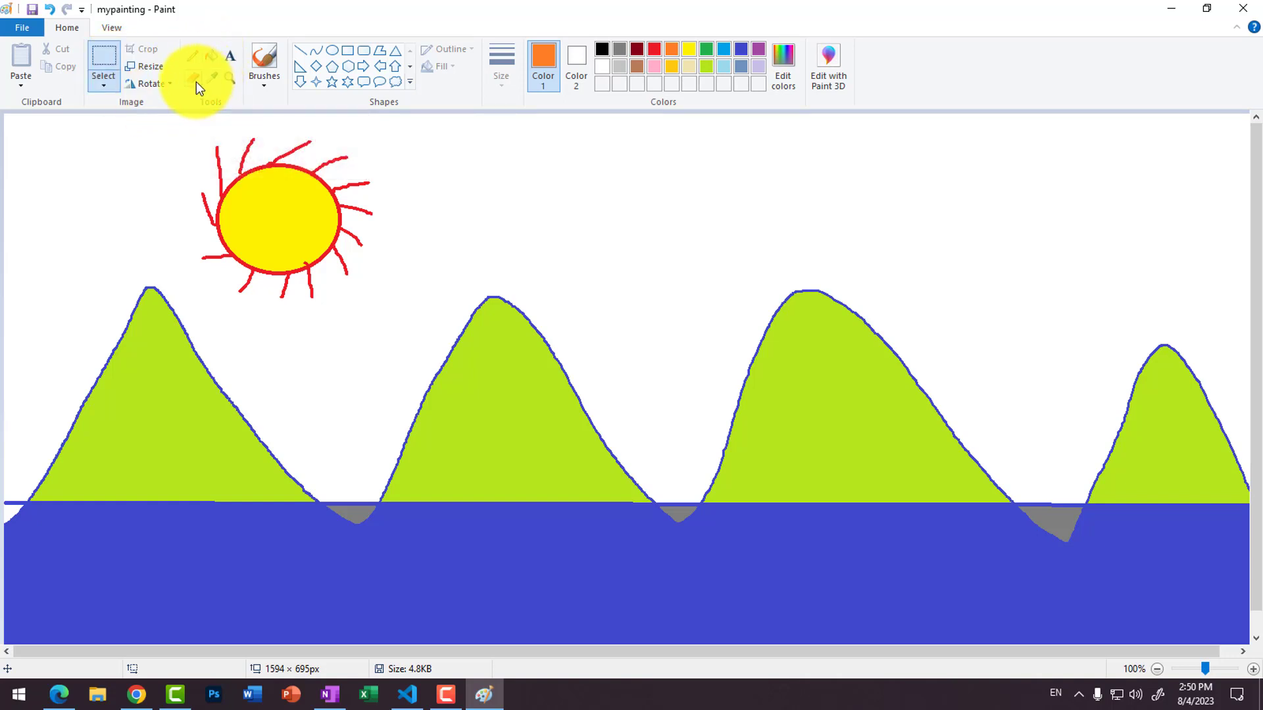
Paint a thin turquoise wavy line with the basic Brush in the sky beside the sun and erase it
{"action": "left_click", "coordinate": [263, 85]}
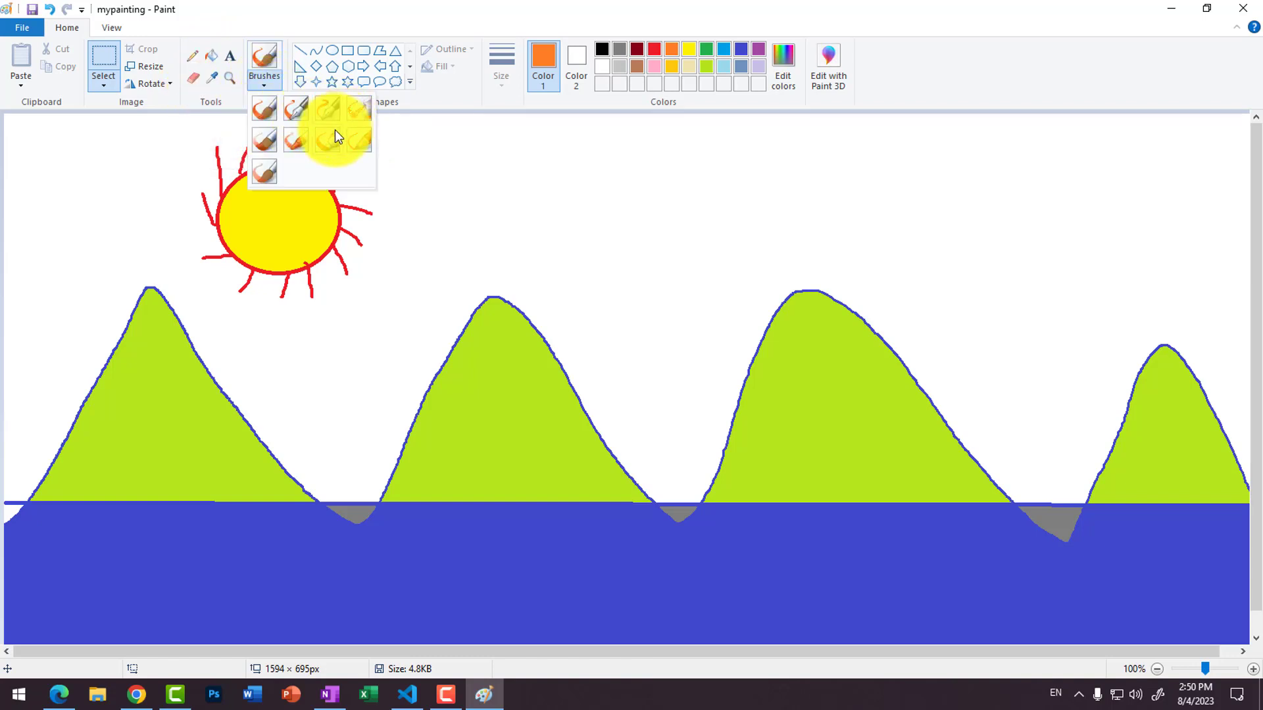
{"action": "left_click", "coordinate": [263, 111]}
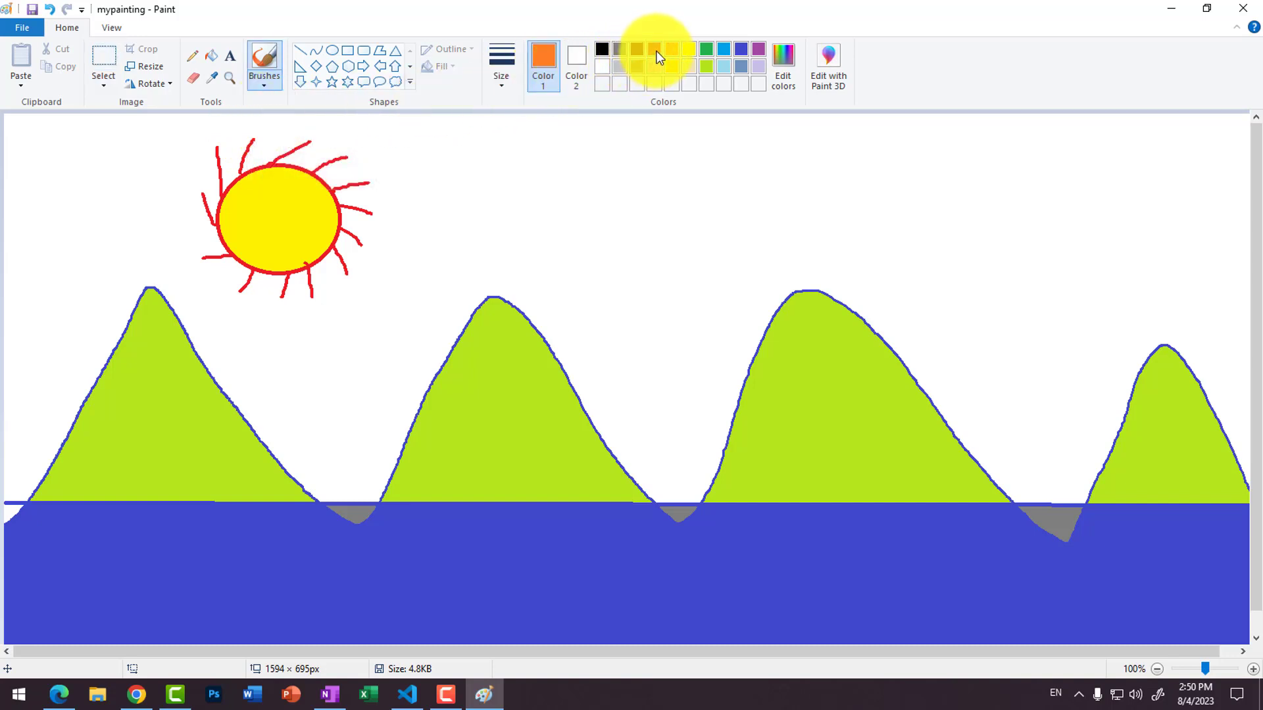
{"action": "left_click", "coordinate": [722, 49]}
{"action": "mouse_move", "coordinate": [452, 250]}
{"action": "left_mouse_down"}
{"action": "mouse_move", "coordinate": [500, 184]}
{"action": "mouse_move", "coordinate": [547, 190]}
{"action": "mouse_move", "coordinate": [616, 260]}
{"action": "mouse_move", "coordinate": [663, 229]}
{"action": "mouse_move", "coordinate": [667, 192]}
{"action": "mouse_move", "coordinate": [641, 216]}
{"action": "left_mouse_up"}
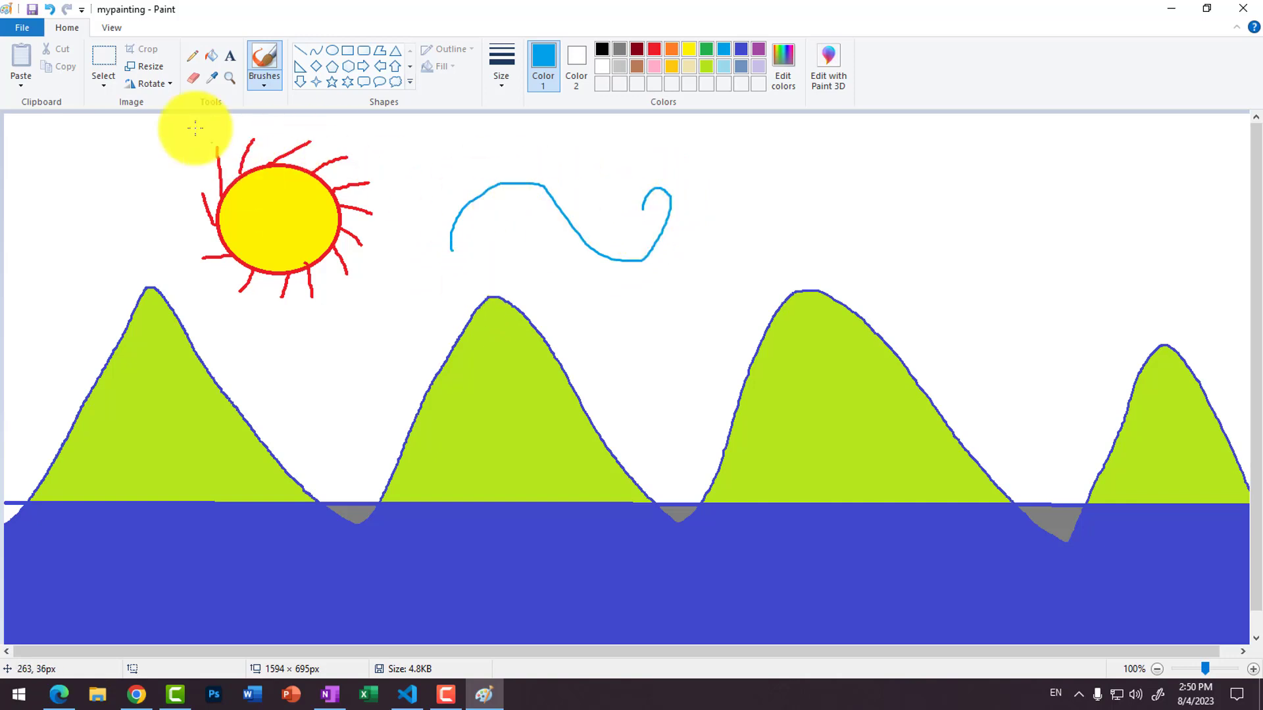
{"action": "left_click", "coordinate": [196, 83]}
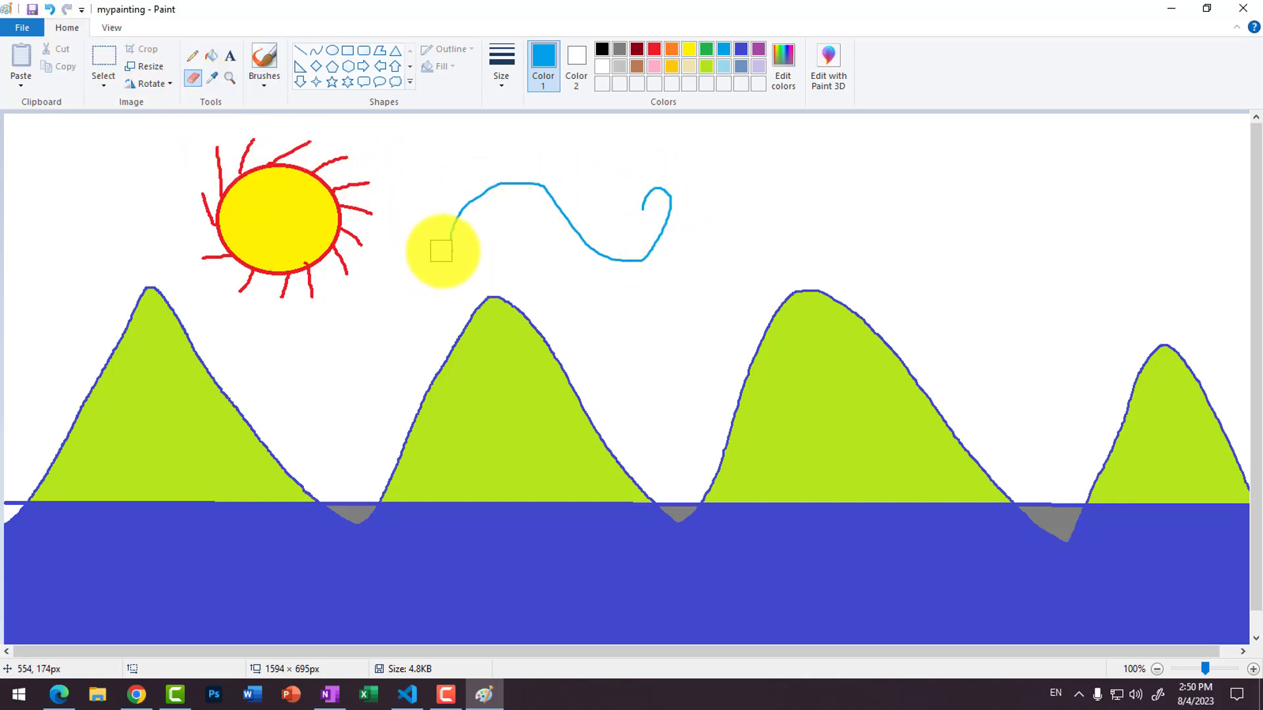
{"action": "mouse_move", "coordinate": [437, 248]}
{"action": "left_mouse_down"}
{"action": "mouse_move", "coordinate": [468, 201]}
{"action": "mouse_move", "coordinate": [505, 187]}
{"action": "mouse_move", "coordinate": [564, 209]}
{"action": "mouse_move", "coordinate": [620, 259]}
{"action": "mouse_move", "coordinate": [659, 241]}
{"action": "mouse_move", "coordinate": [668, 206]}
{"action": "mouse_move", "coordinate": [657, 189]}
{"action": "left_mouse_up"}
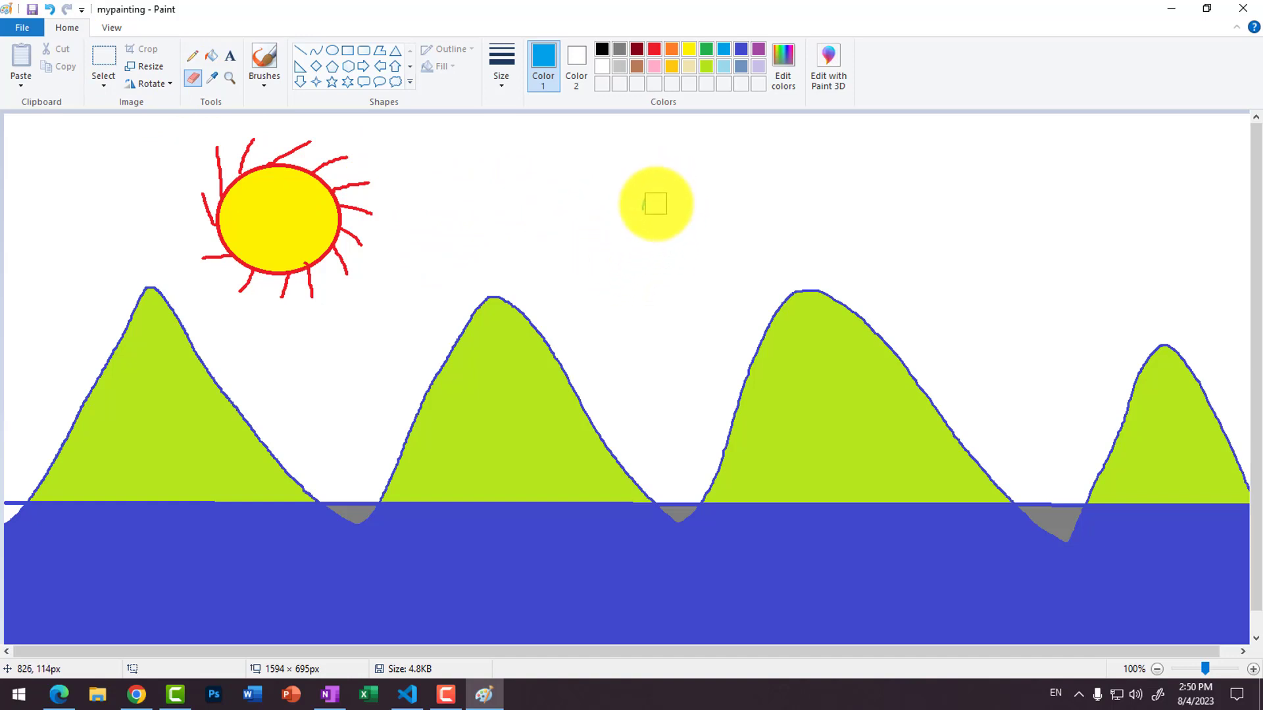
Paint a much thicker turquoise wavy line with the basic Brush beside the sun and erase it
{"action": "left_click", "coordinate": [265, 63]}
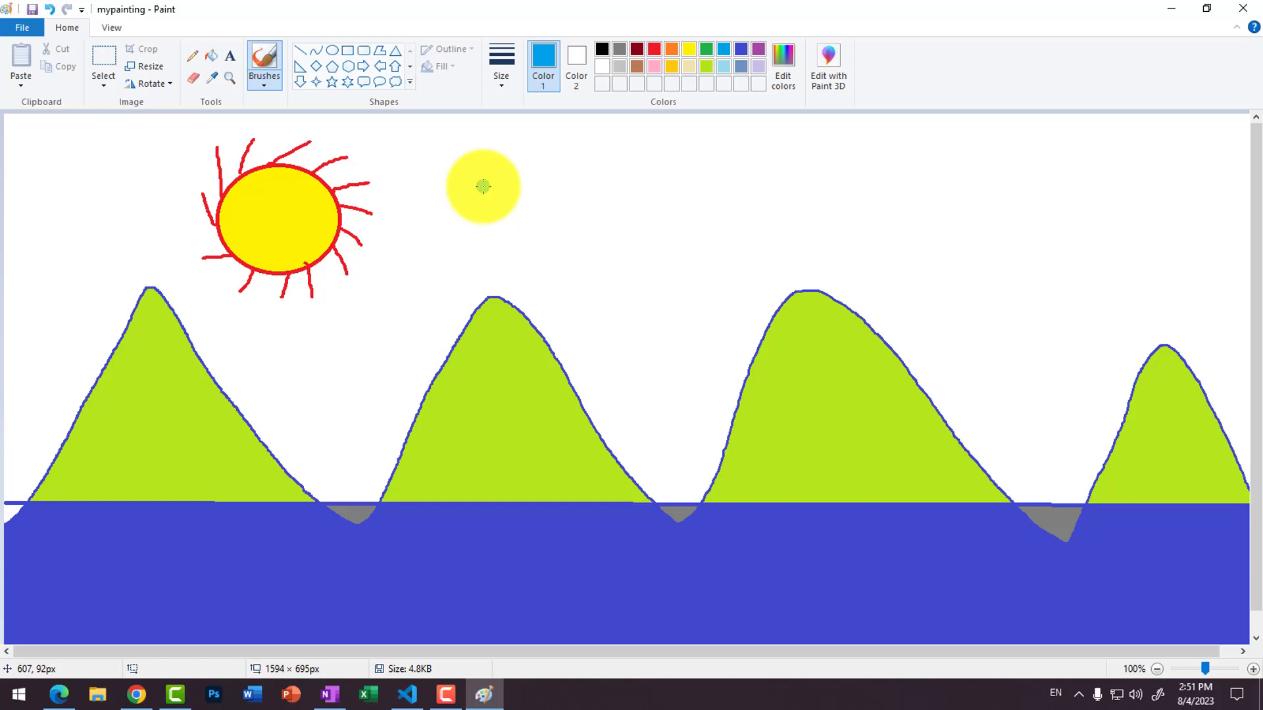
{"action": "mouse_move", "coordinate": [439, 230]}
{"action": "left_mouse_down"}
{"action": "mouse_move", "coordinate": [451, 191]}
{"action": "mouse_move", "coordinate": [548, 170]}
{"action": "mouse_move", "coordinate": [704, 255]}
{"action": "mouse_move", "coordinate": [719, 168]}
{"action": "left_mouse_up"}
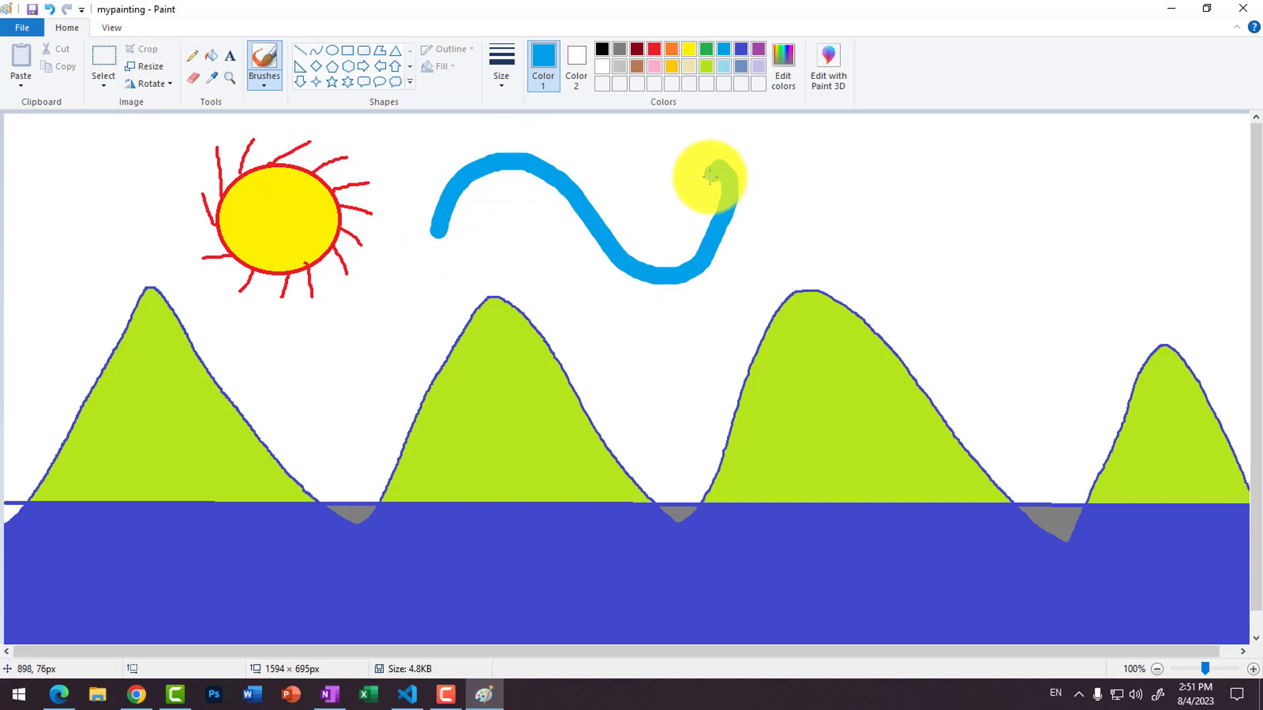
{"action": "left_click", "coordinate": [198, 78]}
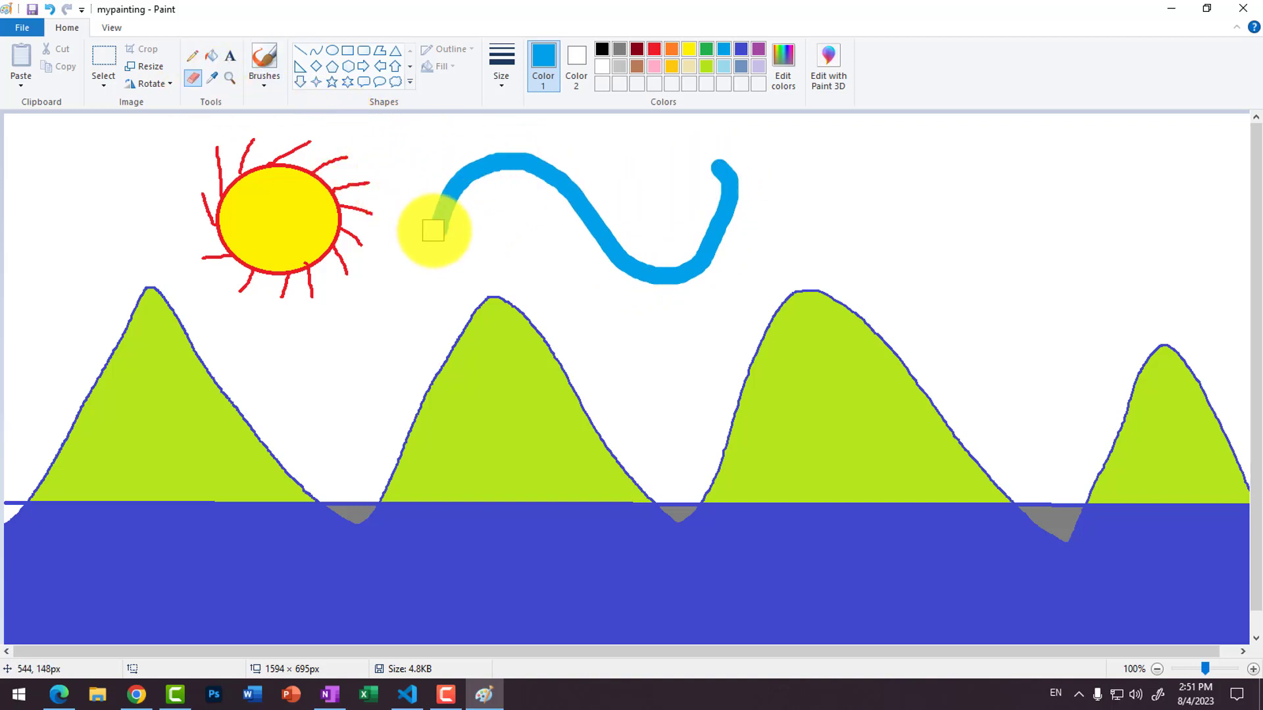
{"action": "mouse_move", "coordinate": [437, 226]}
{"action": "left_mouse_down"}
{"action": "mouse_move", "coordinate": [459, 177]}
{"action": "mouse_move", "coordinate": [519, 156]}
{"action": "mouse_move", "coordinate": [559, 171]}
{"action": "mouse_move", "coordinate": [487, 171]}
{"action": "mouse_move", "coordinate": [562, 172]}
{"action": "mouse_move", "coordinate": [594, 193]}
{"action": "mouse_move", "coordinate": [562, 192]}
{"action": "mouse_move", "coordinate": [609, 244]}
{"action": "mouse_move", "coordinate": [677, 280]}
{"action": "mouse_move", "coordinate": [615, 270]}
{"action": "mouse_move", "coordinate": [693, 263]}
{"action": "mouse_move", "coordinate": [690, 287]}
{"action": "mouse_move", "coordinate": [718, 240]}
{"action": "mouse_move", "coordinate": [722, 202]}
{"action": "mouse_move", "coordinate": [699, 257]}
{"action": "mouse_move", "coordinate": [730, 186]}
{"action": "left_mouse_up"}
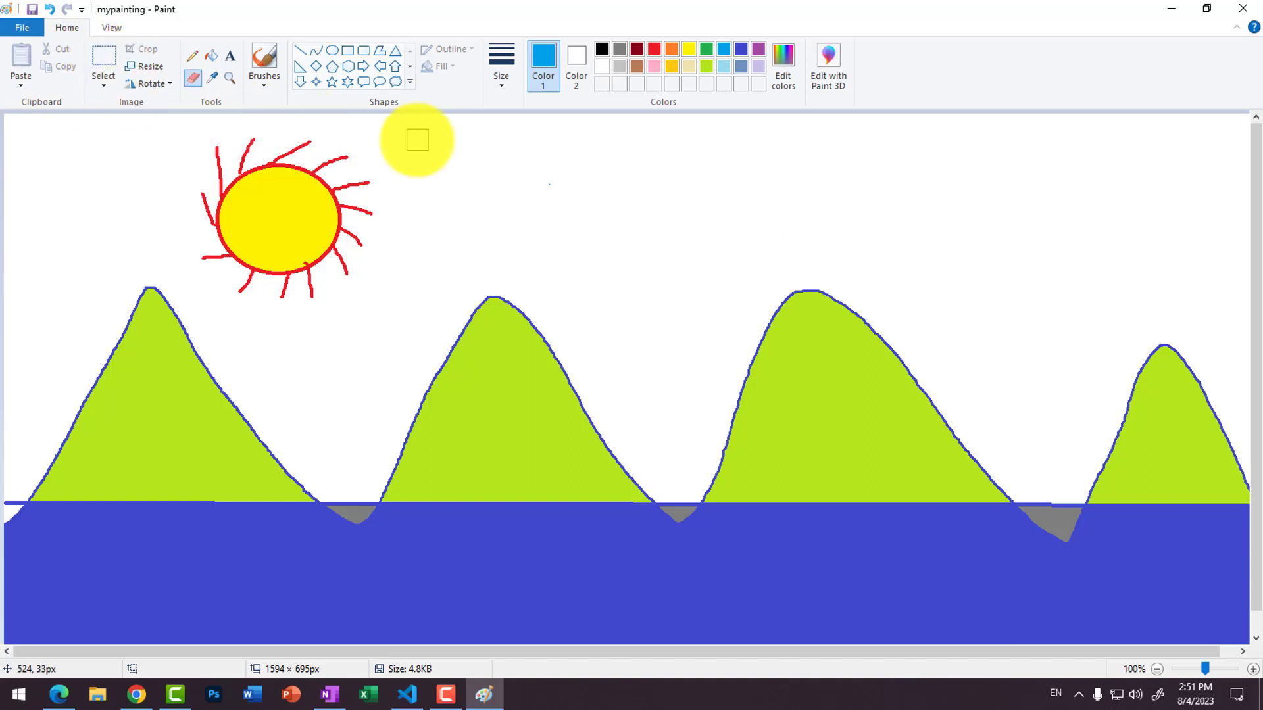
Paint a broad turquoise wavy line with the Marker brush above the second mountain and undo it
{"action": "left_click", "coordinate": [252, 83]}
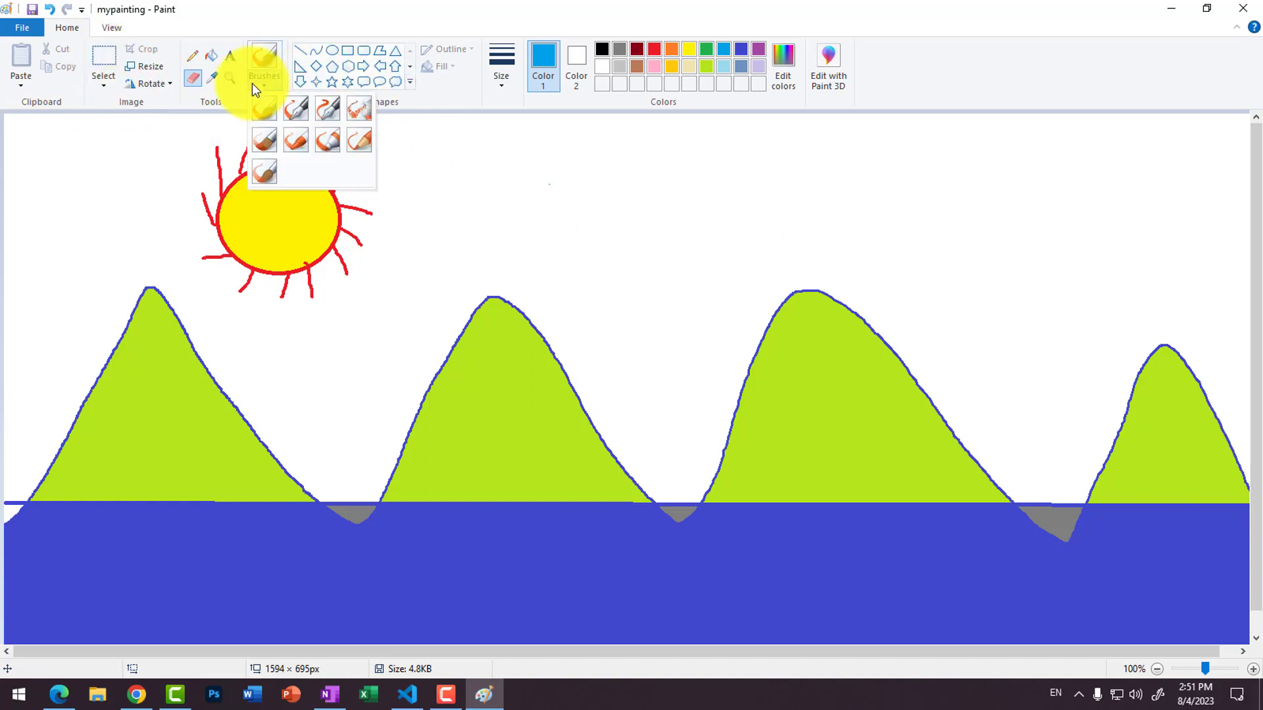
{"action": "left_click", "coordinate": [319, 145]}
{"action": "mouse_move", "coordinate": [480, 208]}
{"action": "left_mouse_down"}
{"action": "mouse_move", "coordinate": [516, 155]}
{"action": "mouse_move", "coordinate": [621, 266]}
{"action": "mouse_move", "coordinate": [717, 195]}
{"action": "mouse_move", "coordinate": [685, 212]}
{"action": "left_mouse_up"}
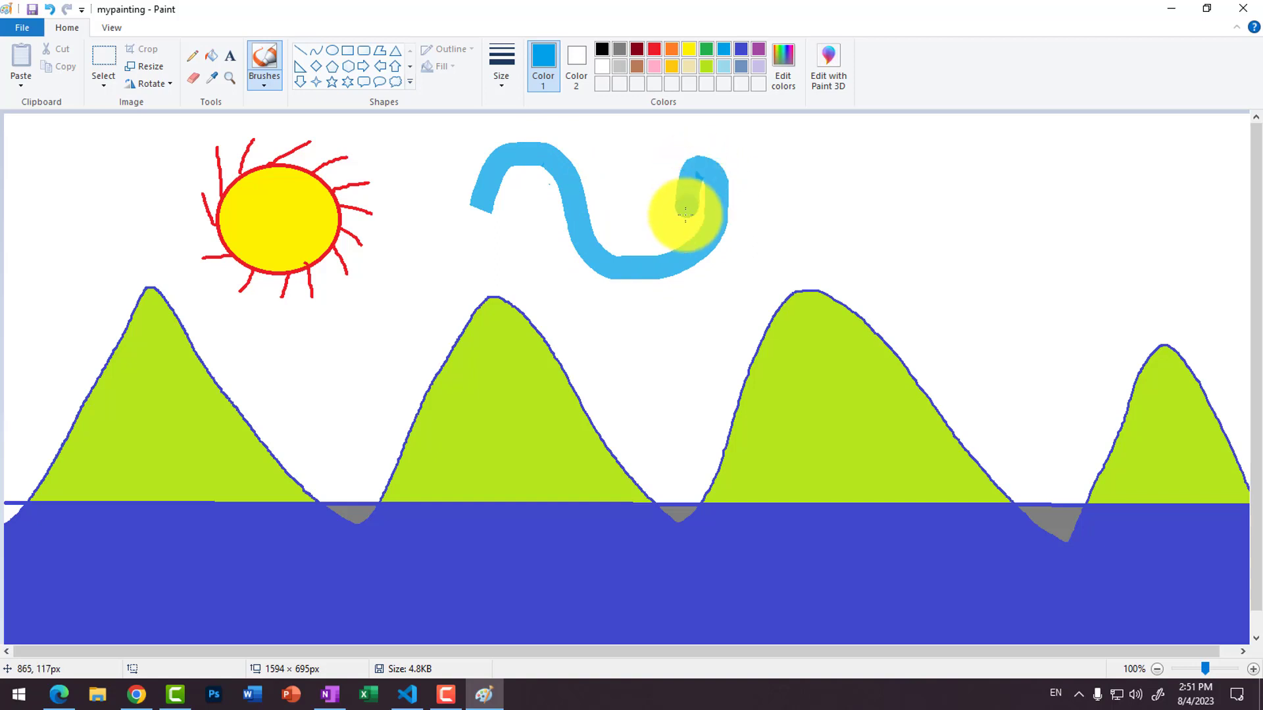
{"action": "key", "text": "ctrl+z"}
Draw a turquoise S-shaped line with the Natural pencil brush above the second mountain and undo it
{"action": "left_click", "coordinate": [260, 81]}
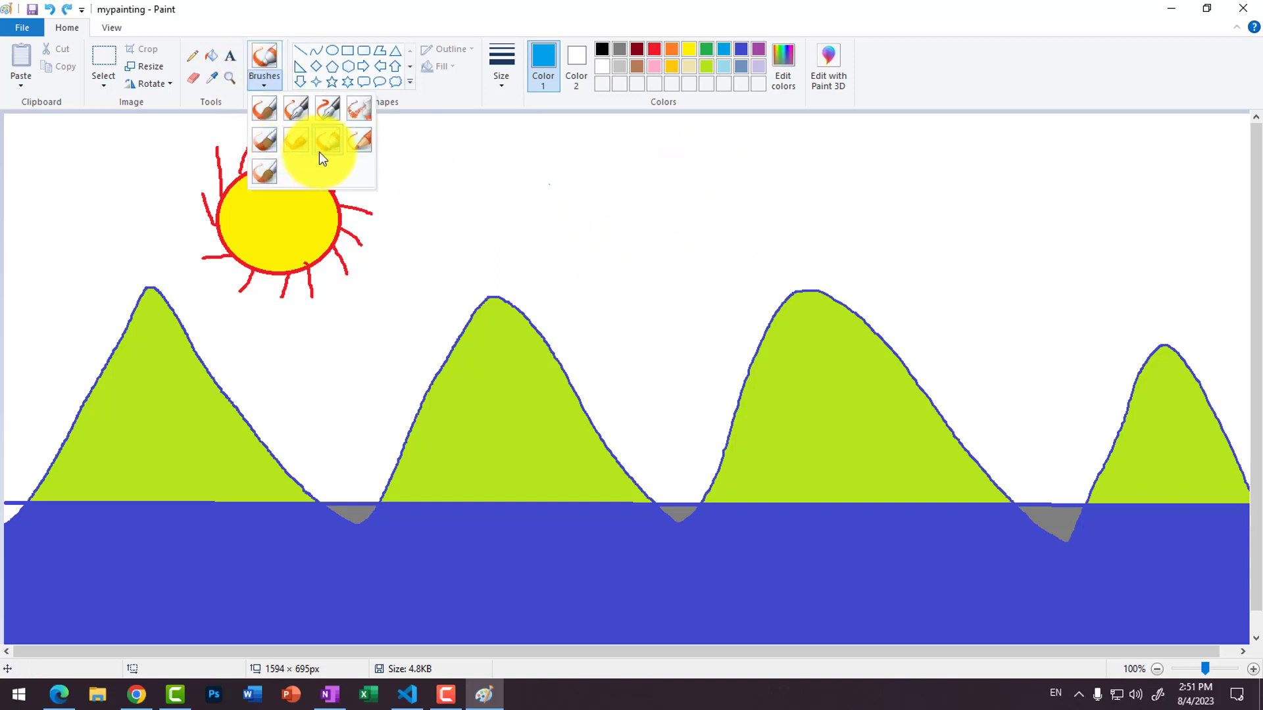
{"action": "left_click", "coordinate": [359, 146]}
{"action": "mouse_move", "coordinate": [479, 217]}
{"action": "left_mouse_down"}
{"action": "mouse_move", "coordinate": [487, 162]}
{"action": "mouse_move", "coordinate": [530, 152]}
{"action": "mouse_move", "coordinate": [559, 239]}
{"action": "mouse_move", "coordinate": [628, 255]}
{"action": "mouse_move", "coordinate": [645, 161]}
{"action": "left_mouse_up"}
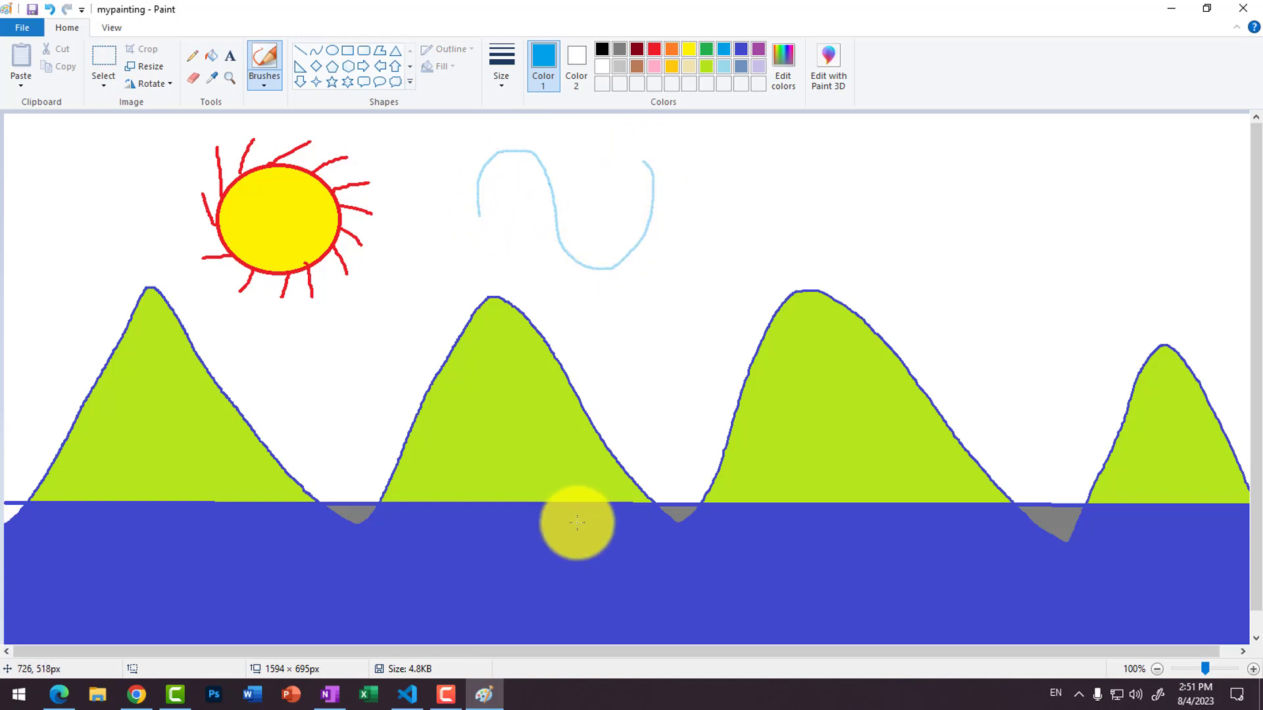
{"action": "key", "text": "ctrl+z"}
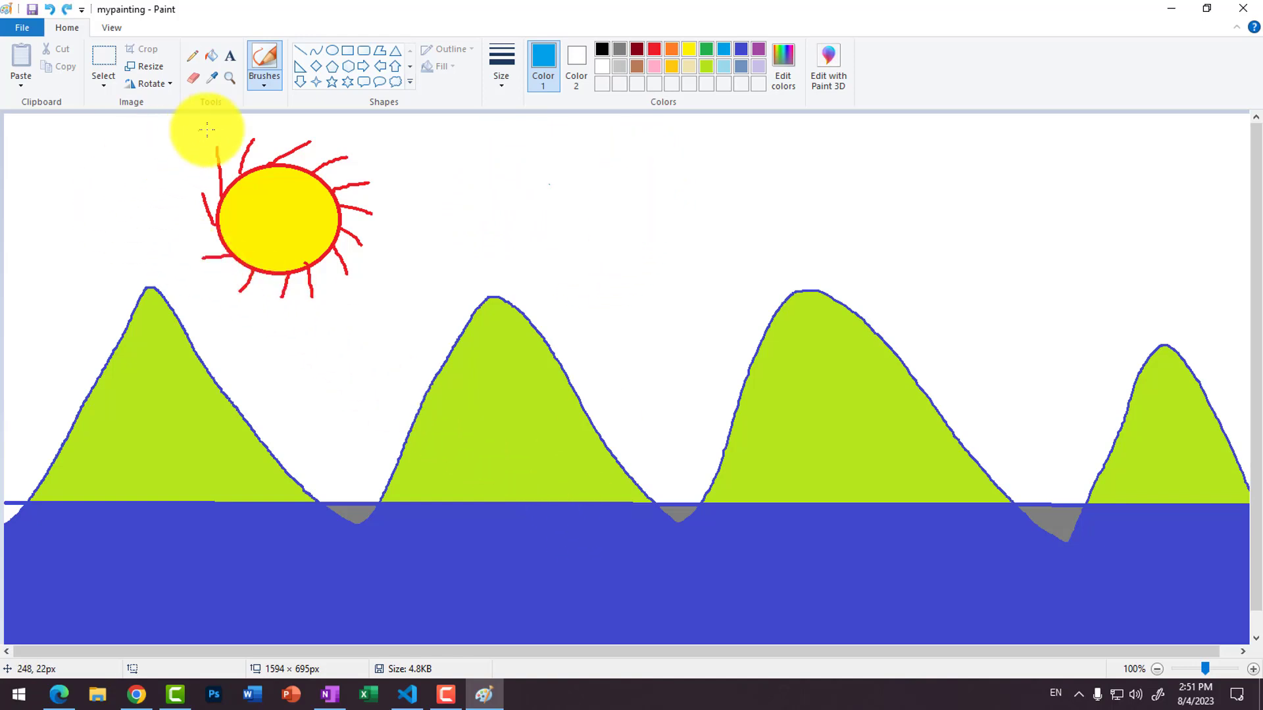
Switch to the Airbrush and spray two turquoise test strokes across the sky, undoing each one
{"action": "left_click", "coordinate": [265, 84]}
{"action": "left_click", "coordinate": [366, 136]}
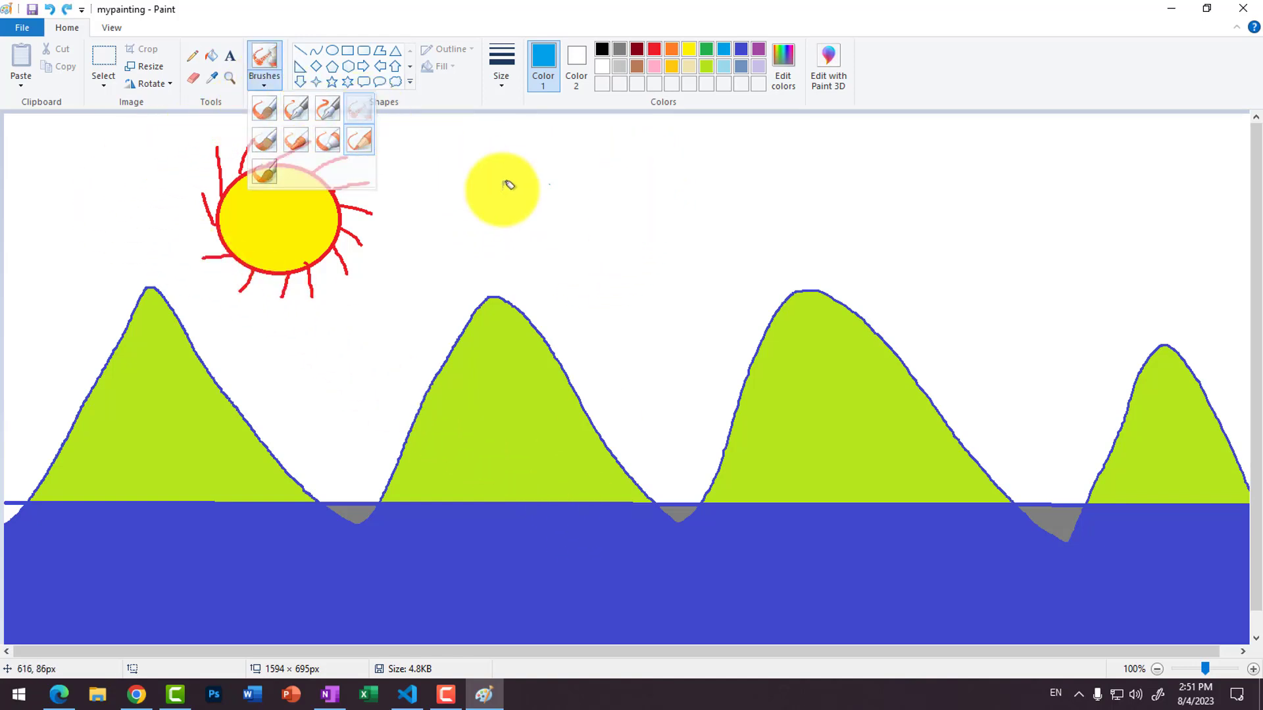
{"action": "mouse_move", "coordinate": [510, 215]}
{"action": "left_mouse_down"}
{"action": "mouse_move", "coordinate": [561, 177]}
{"action": "mouse_move", "coordinate": [625, 207]}
{"action": "mouse_move", "coordinate": [744, 158]}
{"action": "left_mouse_up"}
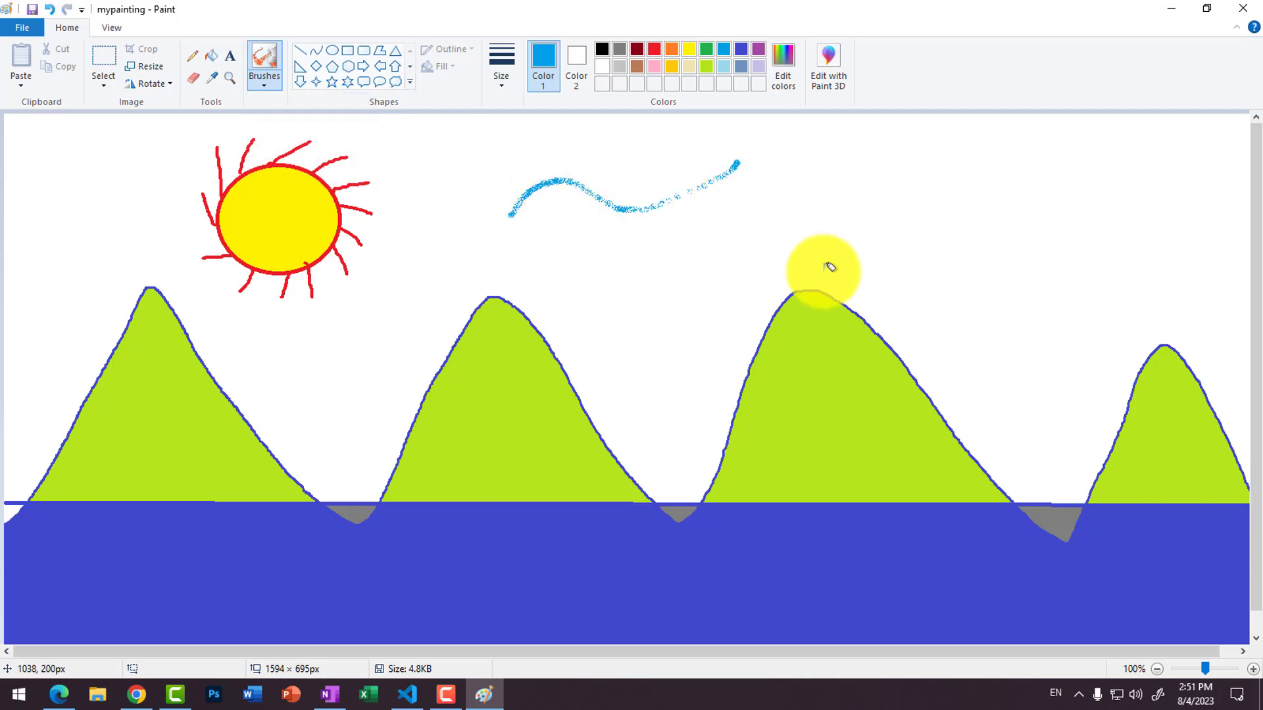
{"action": "key", "text": "ctrl+z"}
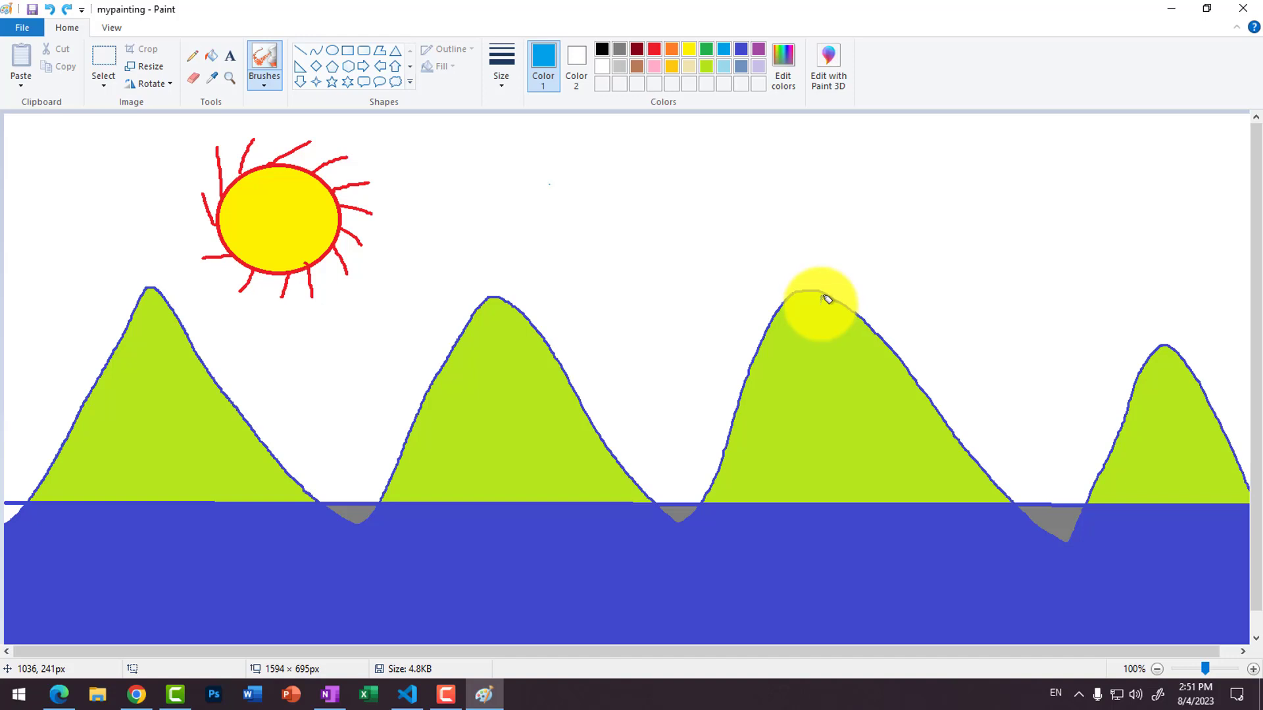
{"action": "mouse_move", "coordinate": [592, 254]}
{"action": "left_mouse_down"}
{"action": "mouse_move", "coordinate": [632, 211]}
{"action": "mouse_move", "coordinate": [913, 173]}
{"action": "mouse_move", "coordinate": [848, 155]}
{"action": "mouse_move", "coordinate": [615, 223]}
{"action": "mouse_move", "coordinate": [707, 187]}
{"action": "mouse_move", "coordinate": [715, 174]}
{"action": "mouse_move", "coordinate": [696, 158]}
{"action": "mouse_move", "coordinate": [712, 163]}
{"action": "mouse_move", "coordinate": [635, 230]}
{"action": "mouse_move", "coordinate": [739, 154]}
{"action": "mouse_move", "coordinate": [962, 64]}
{"action": "mouse_move", "coordinate": [861, 118]}
{"action": "mouse_move", "coordinate": [822, 211]}
{"action": "left_mouse_up"}
{"action": "key", "text": "ctrl+z"}
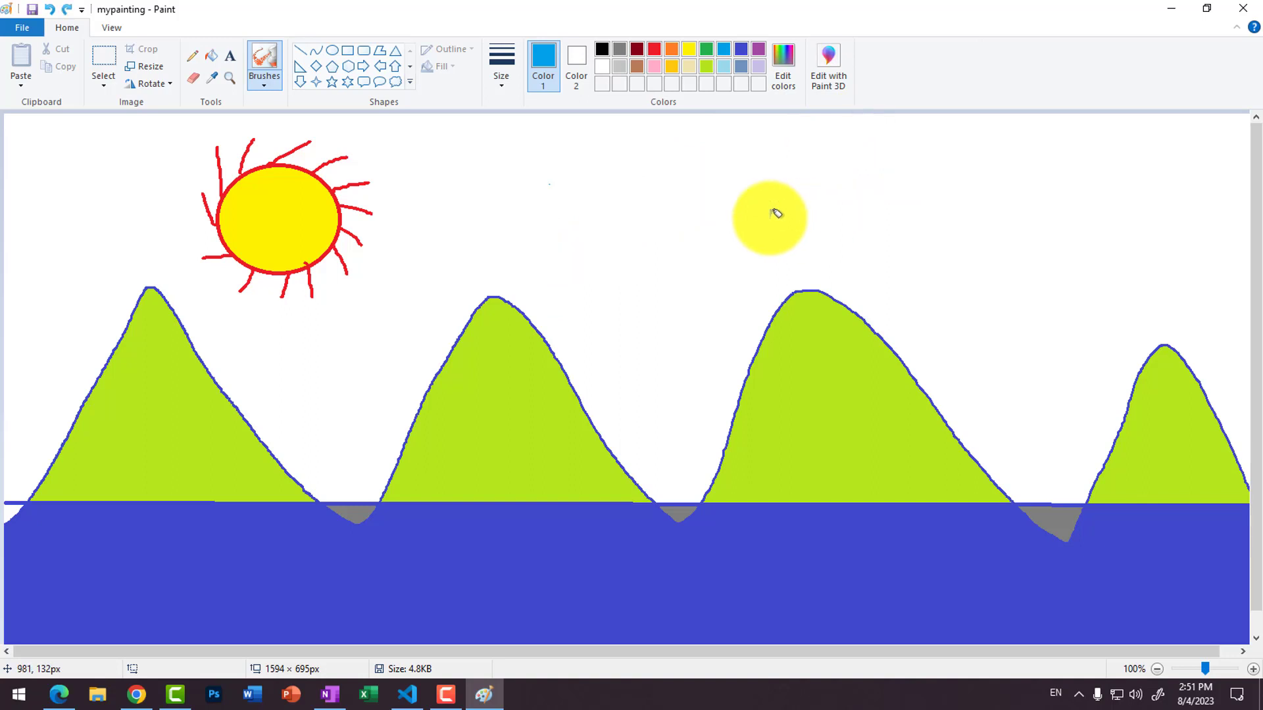
Spray wide turquoise cloud bands with the Airbrush across the sky beside the sun, undoing each one
{"action": "mouse_move", "coordinate": [506, 205]}
{"action": "left_mouse_down"}
{"action": "mouse_move", "coordinate": [825, 179]}
{"action": "mouse_move", "coordinate": [637, 181]}
{"action": "mouse_move", "coordinate": [528, 202]}
{"action": "mouse_move", "coordinate": [841, 202]}
{"action": "mouse_move", "coordinate": [541, 212]}
{"action": "mouse_move", "coordinate": [830, 211]}
{"action": "mouse_move", "coordinate": [553, 213]}
{"action": "mouse_move", "coordinate": [839, 174]}
{"action": "mouse_move", "coordinate": [592, 198]}
{"action": "left_mouse_up"}
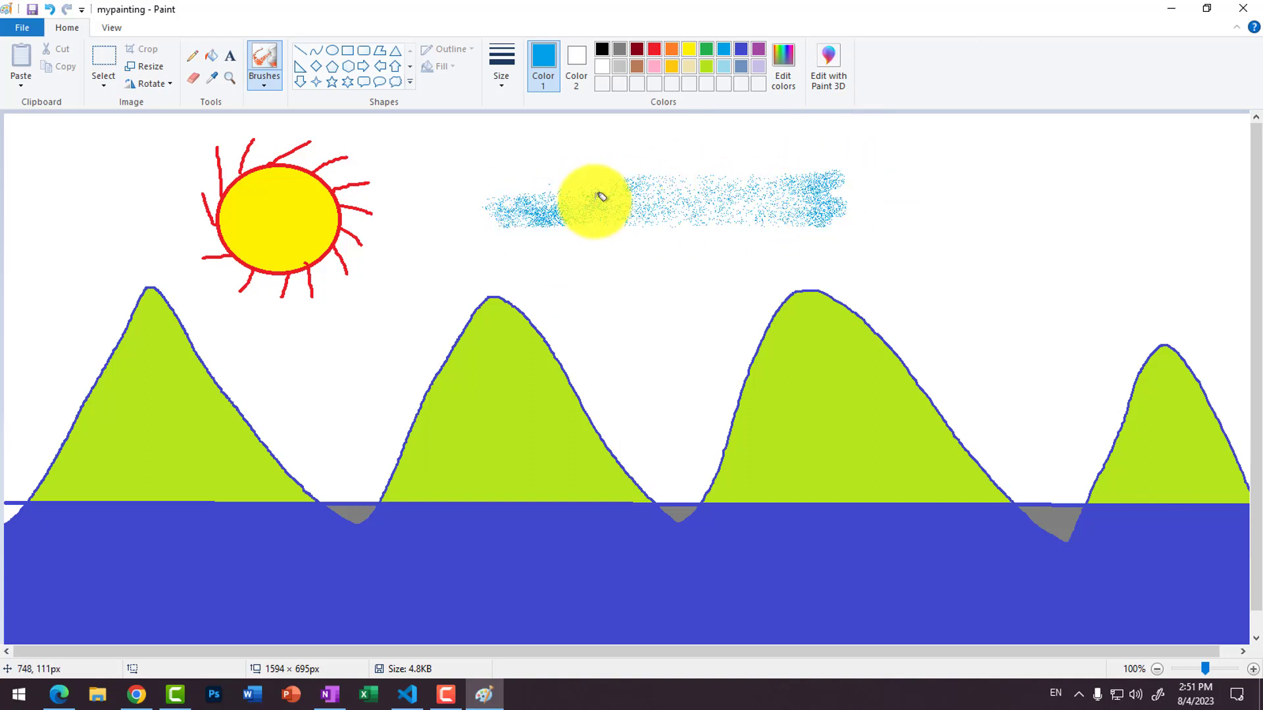
{"action": "left_click", "coordinate": [51, 11]}
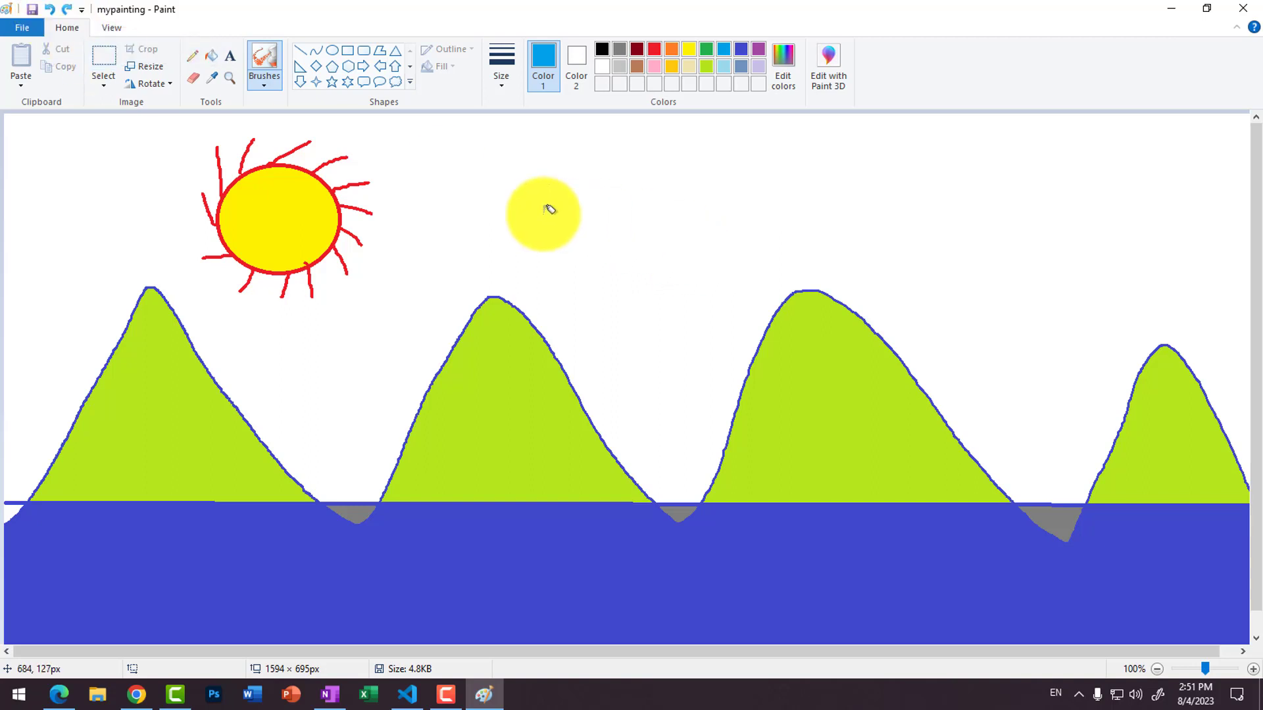
{"action": "mouse_move", "coordinate": [544, 206]}
{"action": "left_mouse_down"}
{"action": "mouse_move", "coordinate": [854, 174]}
{"action": "mouse_move", "coordinate": [508, 182]}
{"action": "mouse_move", "coordinate": [828, 164]}
{"action": "mouse_move", "coordinate": [535, 207]}
{"action": "mouse_move", "coordinate": [751, 206]}
{"action": "mouse_move", "coordinate": [484, 200]}
{"action": "mouse_move", "coordinate": [787, 191]}
{"action": "mouse_move", "coordinate": [524, 191]}
{"action": "mouse_move", "coordinate": [770, 188]}
{"action": "mouse_move", "coordinate": [643, 183]}
{"action": "mouse_move", "coordinate": [721, 188]}
{"action": "left_mouse_up"}
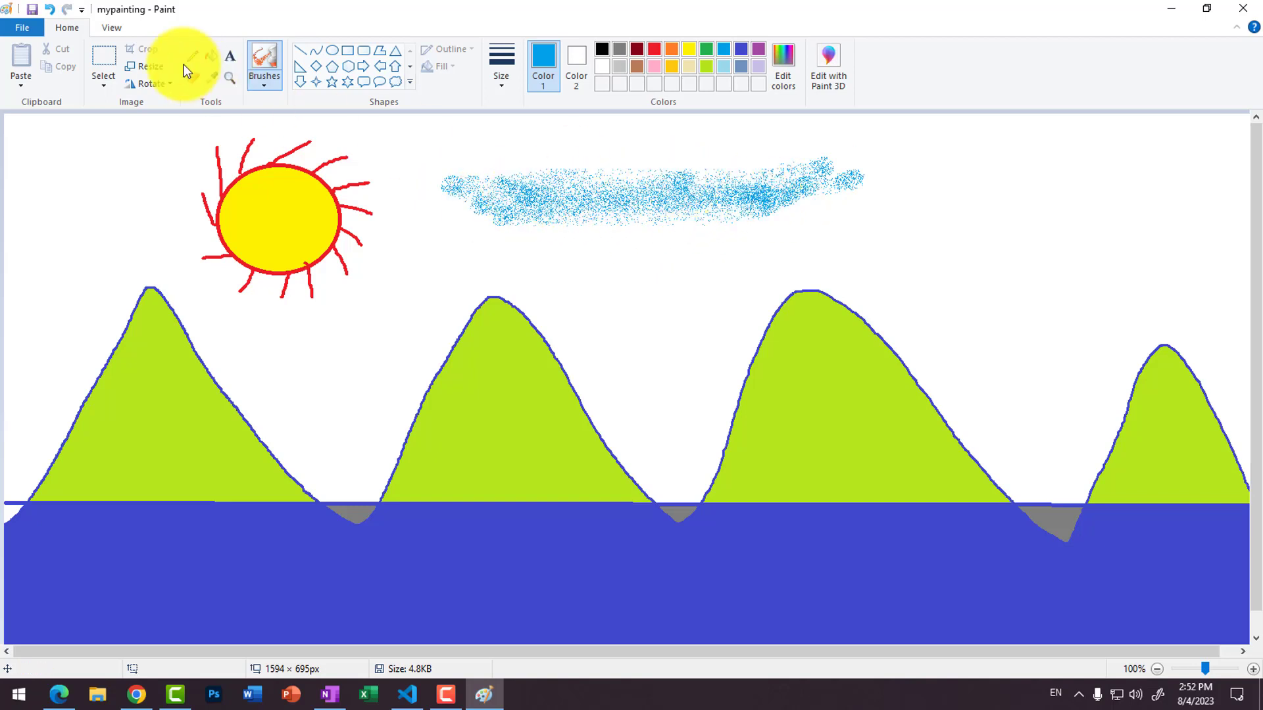
{"action": "left_click", "coordinate": [55, 8]}
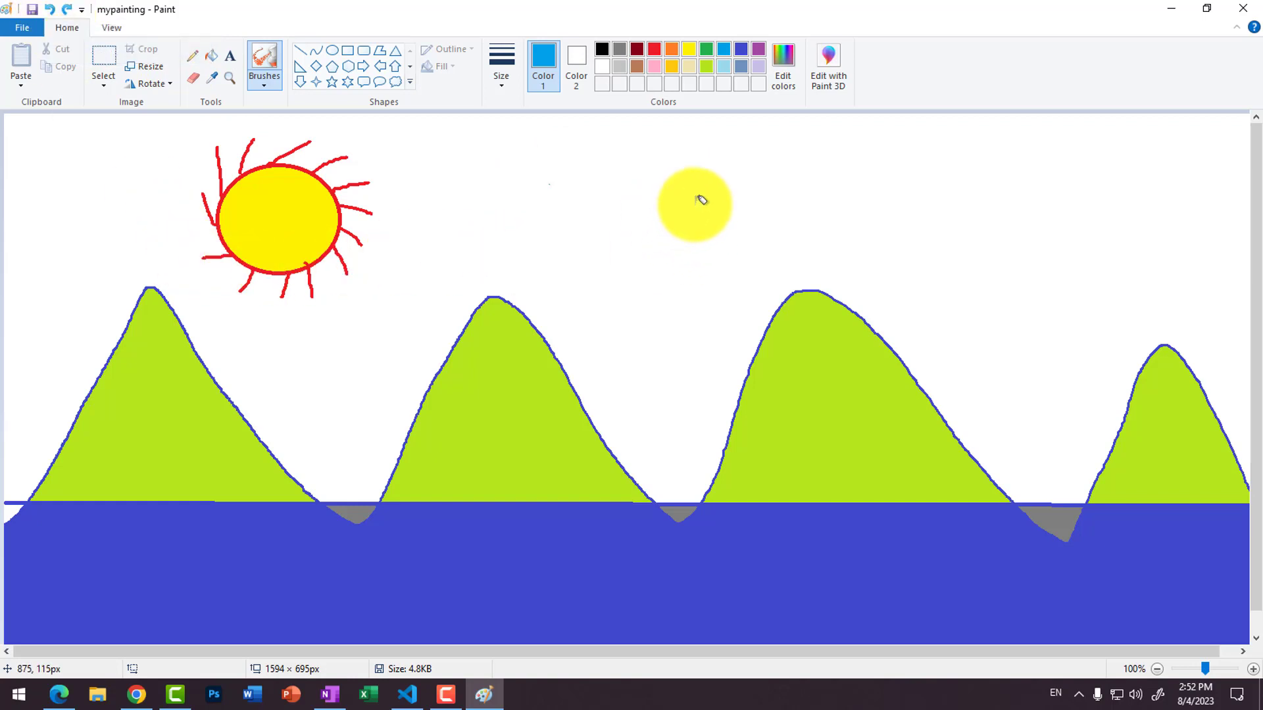
Spray a turquoise cloud with the Airbrush between the second and third mountain peaks, and undo and redo it
{"action": "left_click_drag", "start_coordinate": [567, 230], "coordinate": [816, 215]}
{"action": "mouse_move", "coordinate": [533, 244]}
{"action": "left_mouse_down"}
{"action": "mouse_move", "coordinate": [771, 242]}
{"action": "mouse_move", "coordinate": [631, 242]}
{"action": "mouse_move", "coordinate": [797, 223]}
{"action": "mouse_move", "coordinate": [564, 224]}
{"action": "mouse_move", "coordinate": [785, 223]}
{"action": "mouse_move", "coordinate": [729, 241]}
{"action": "mouse_move", "coordinate": [695, 225]}
{"action": "left_mouse_up"}
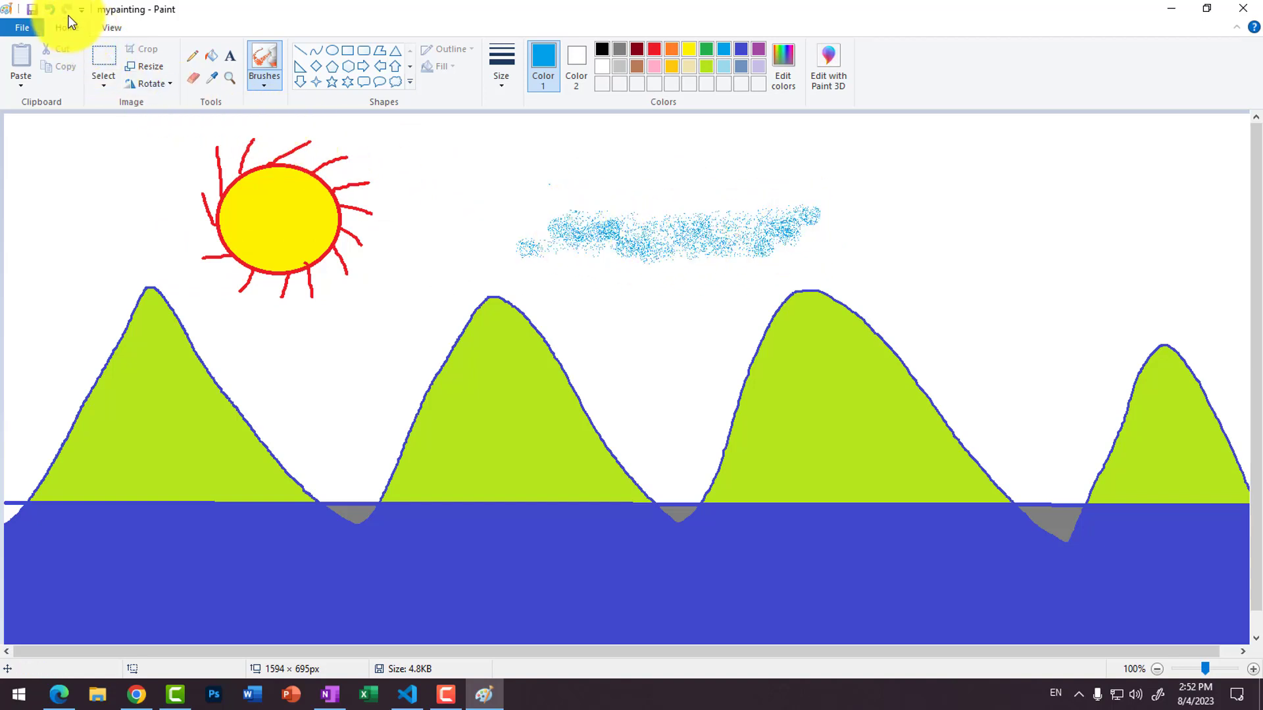
{"action": "left_click", "coordinate": [51, 9]}
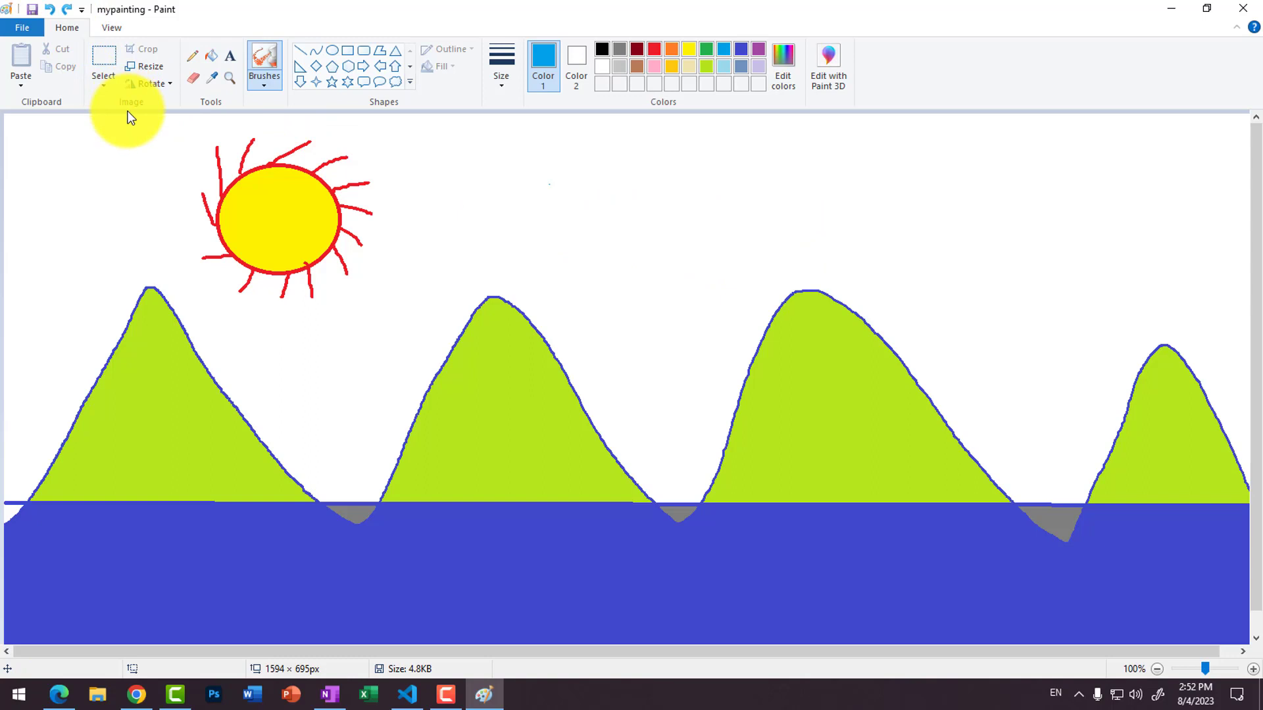
{"action": "left_click", "coordinate": [65, 11]}
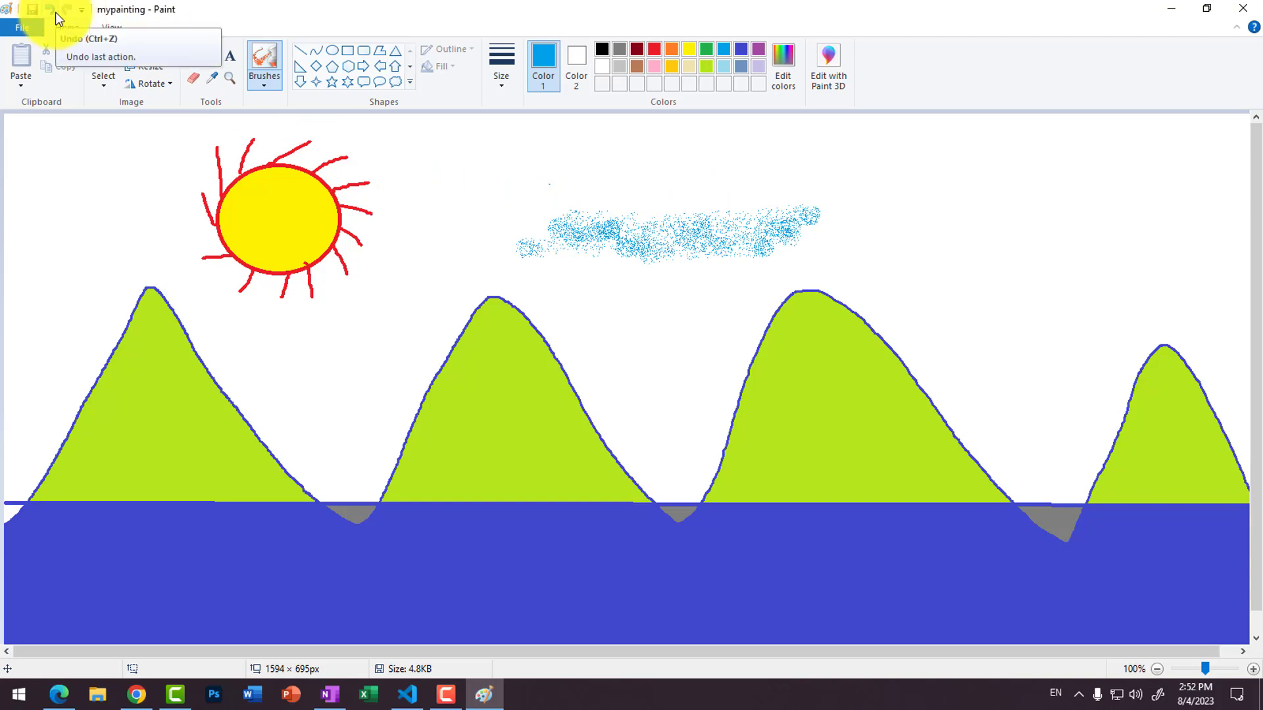
Erase the turquoise airbrush cloud between the second and third mountain peaks with the Eraser
{"action": "left_click", "coordinate": [193, 78]}
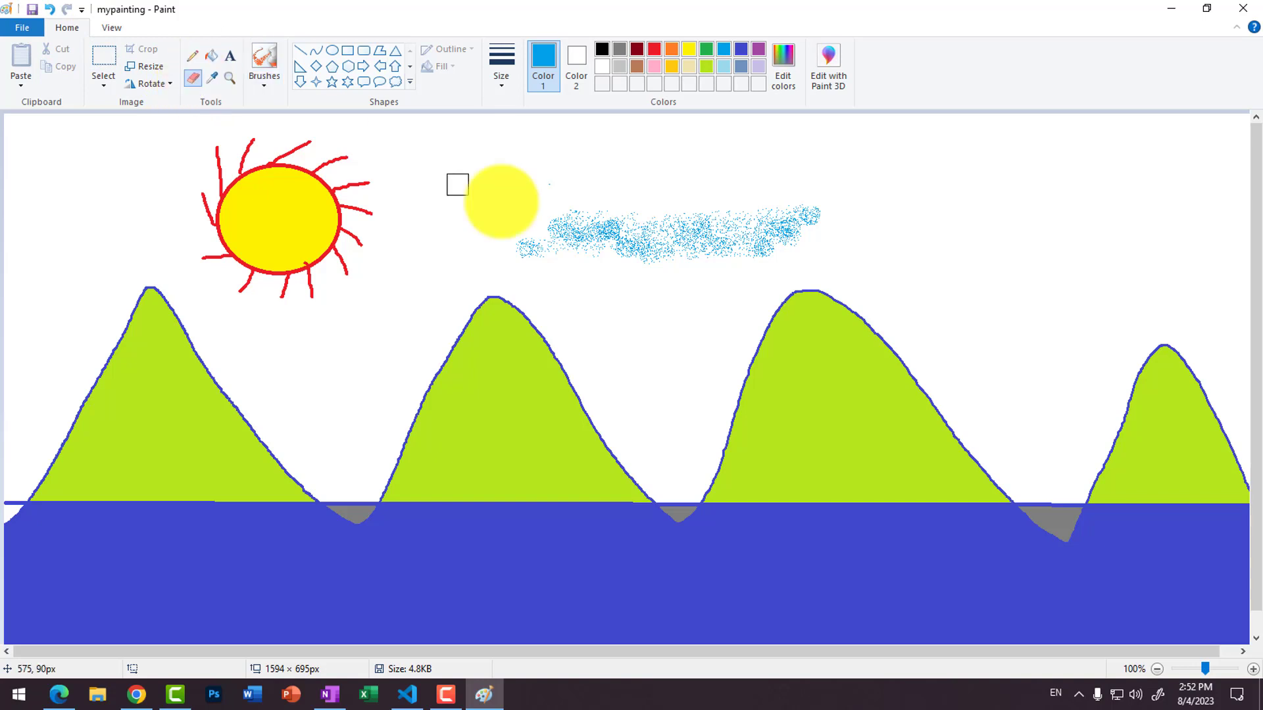
{"action": "mouse_move", "coordinate": [524, 248]}
{"action": "left_mouse_down"}
{"action": "mouse_move", "coordinate": [827, 228]}
{"action": "mouse_move", "coordinate": [645, 257]}
{"action": "mouse_move", "coordinate": [803, 257]}
{"action": "mouse_move", "coordinate": [606, 241]}
{"action": "mouse_move", "coordinate": [662, 251]}
{"action": "mouse_move", "coordinate": [851, 212]}
{"action": "mouse_move", "coordinate": [519, 217]}
{"action": "mouse_move", "coordinate": [544, 223]}
{"action": "left_mouse_up"}
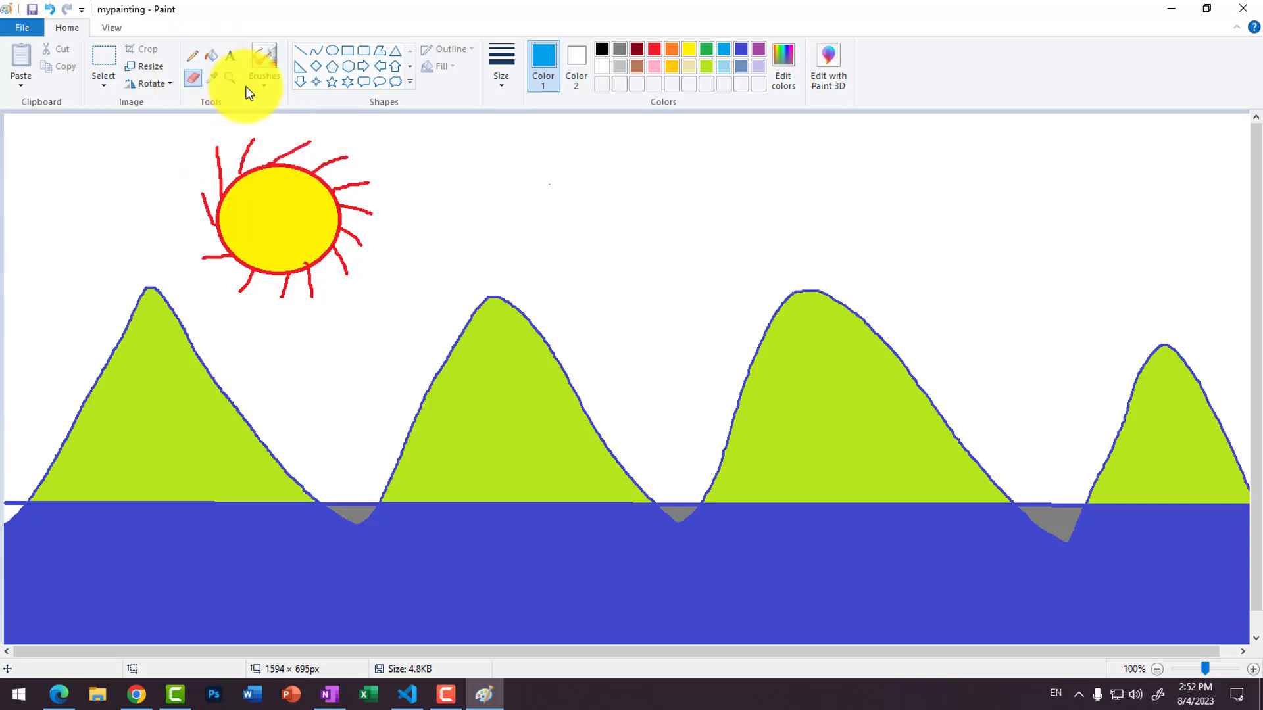
{"action": "left_click", "coordinate": [264, 79]}
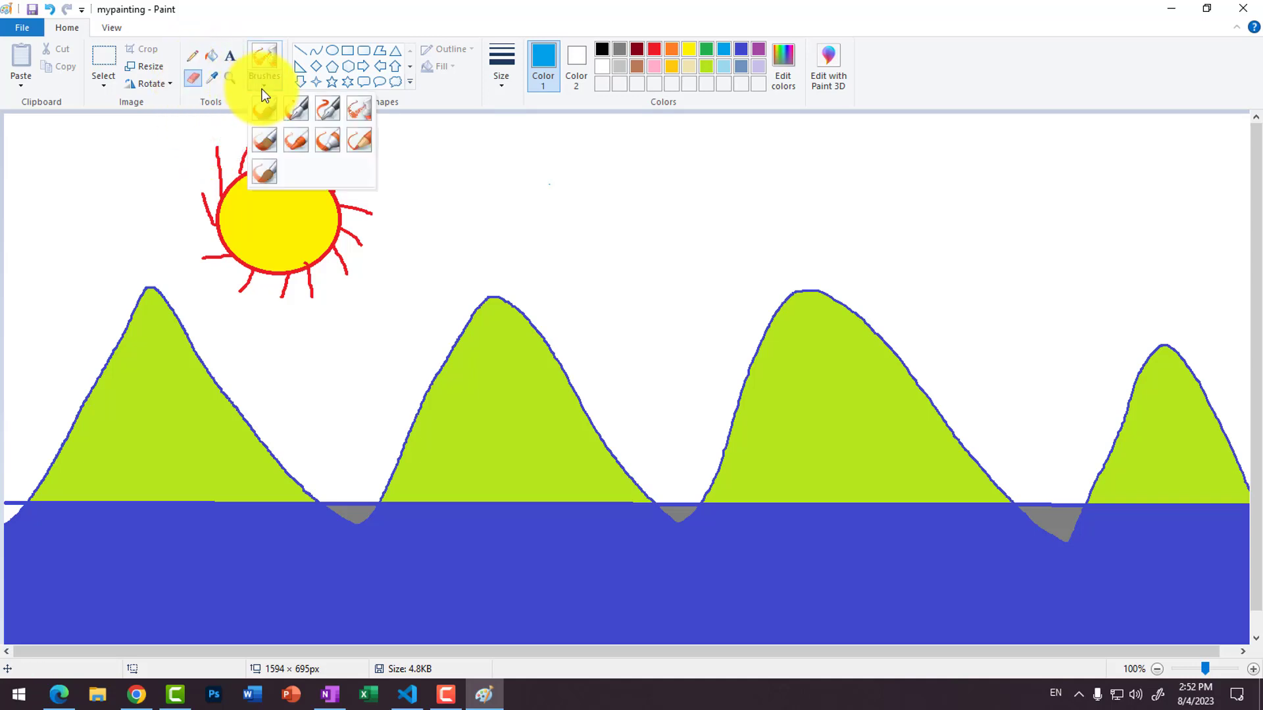
{"action": "left_click", "coordinate": [410, 93]}
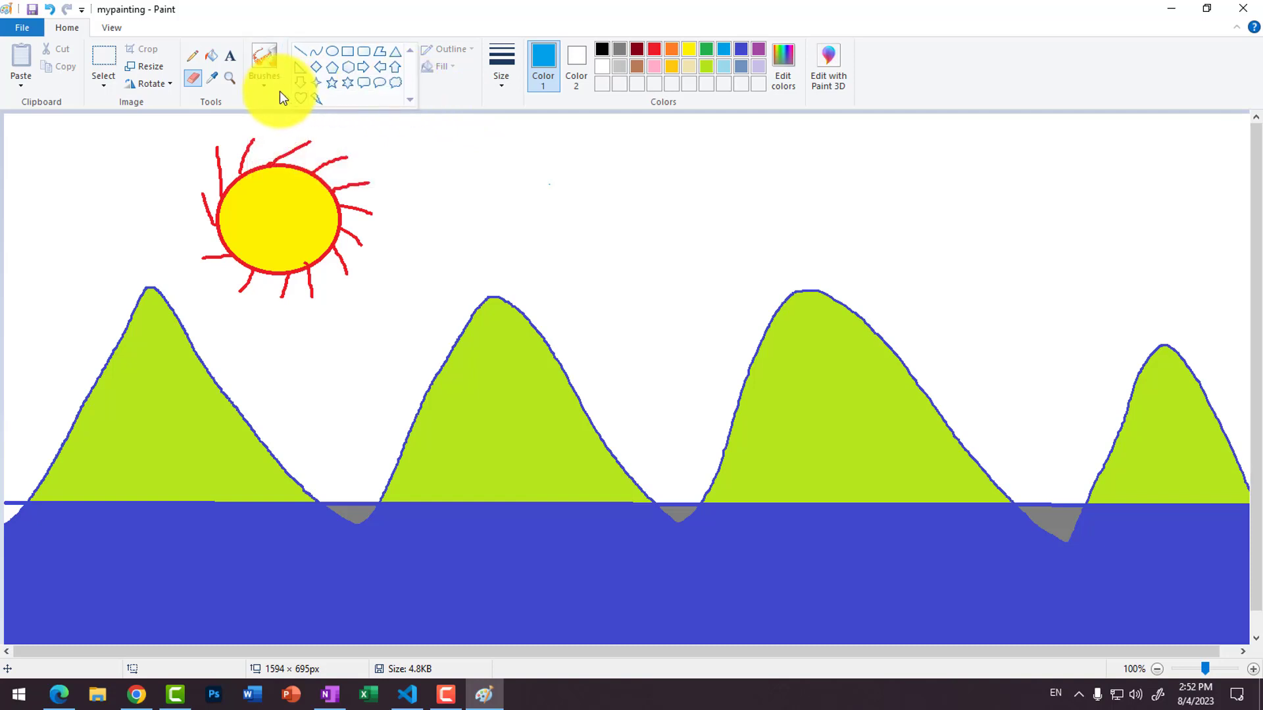
Add the text "My Painting-" on the blue water below the second mountain and set its font size to 36
{"action": "left_click", "coordinate": [230, 56]}
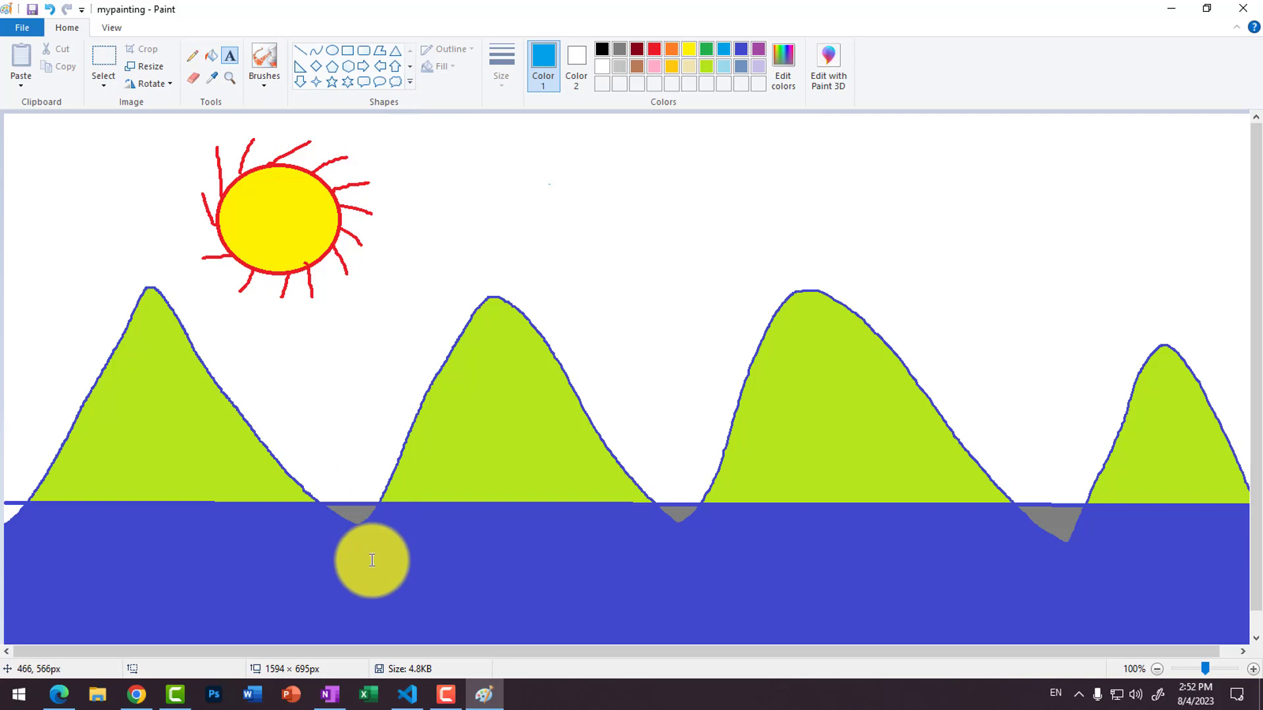
{"action": "left_click_drag", "start_coordinate": [377, 553], "coordinate": [683, 605]}
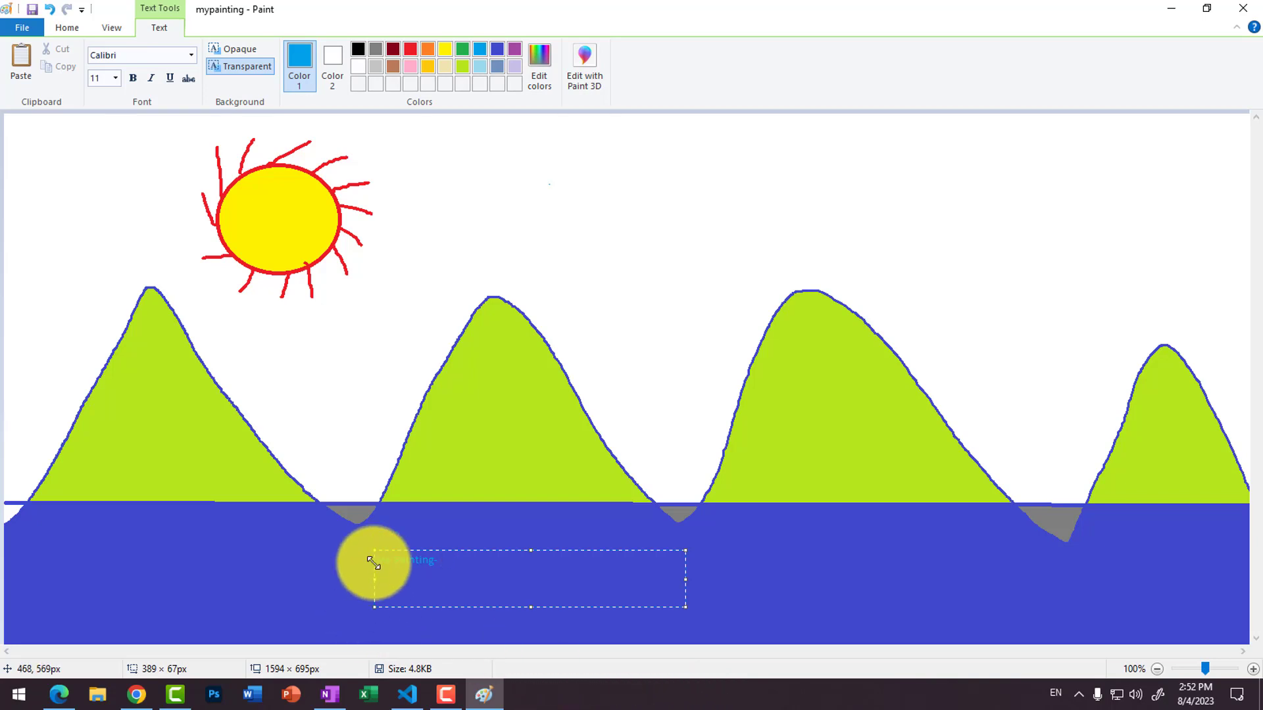
{"action": "left_click_drag", "start_coordinate": [383, 567], "coordinate": [441, 567]}
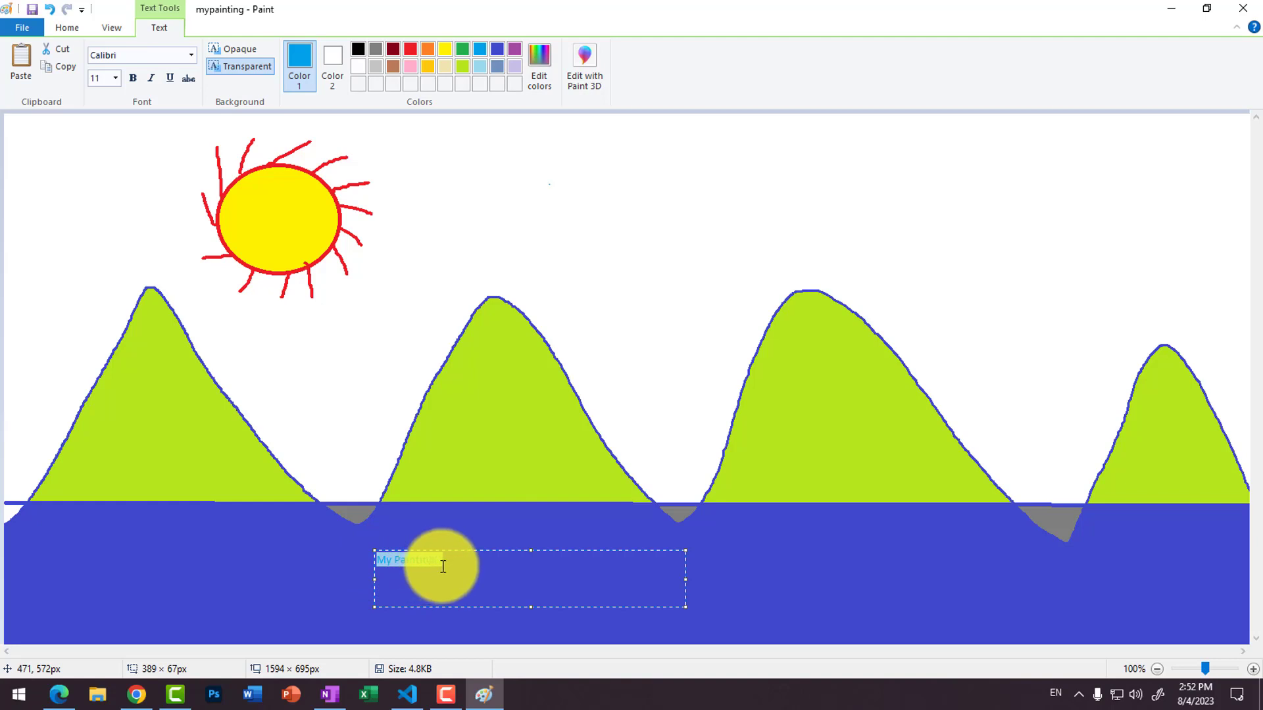
{"action": "left_click", "coordinate": [117, 77]}
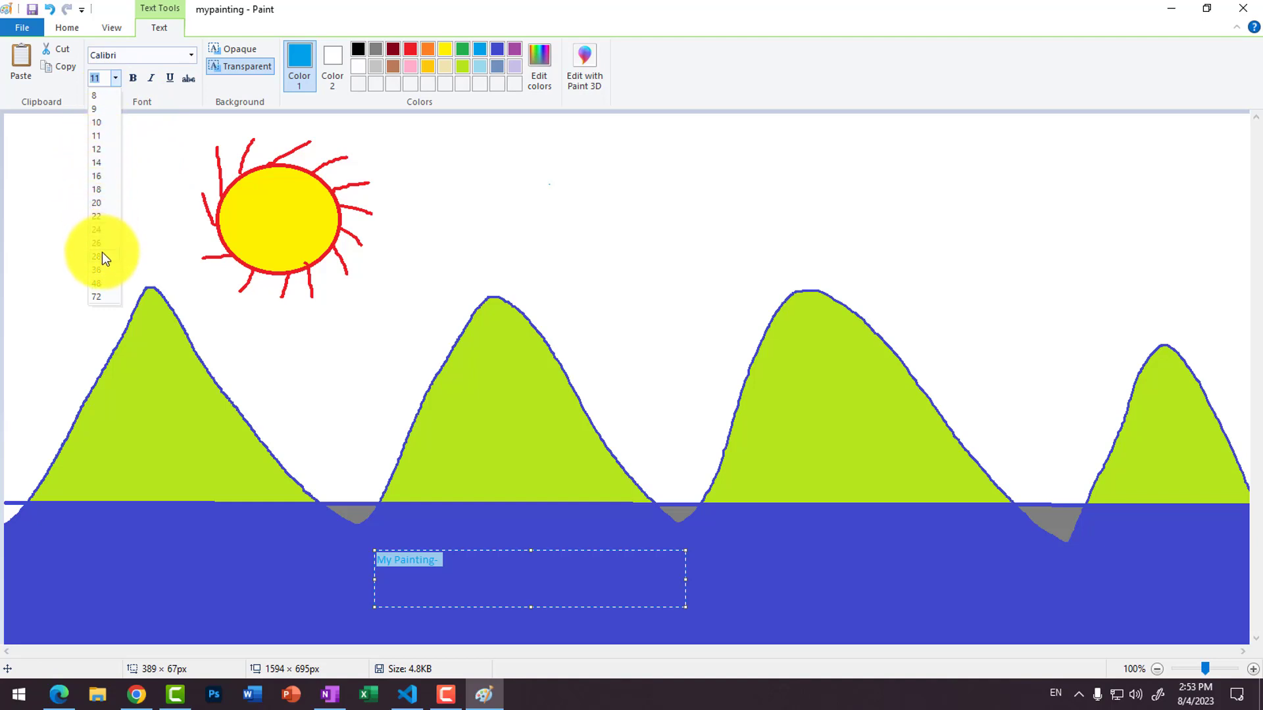
{"action": "left_click", "coordinate": [97, 231]}
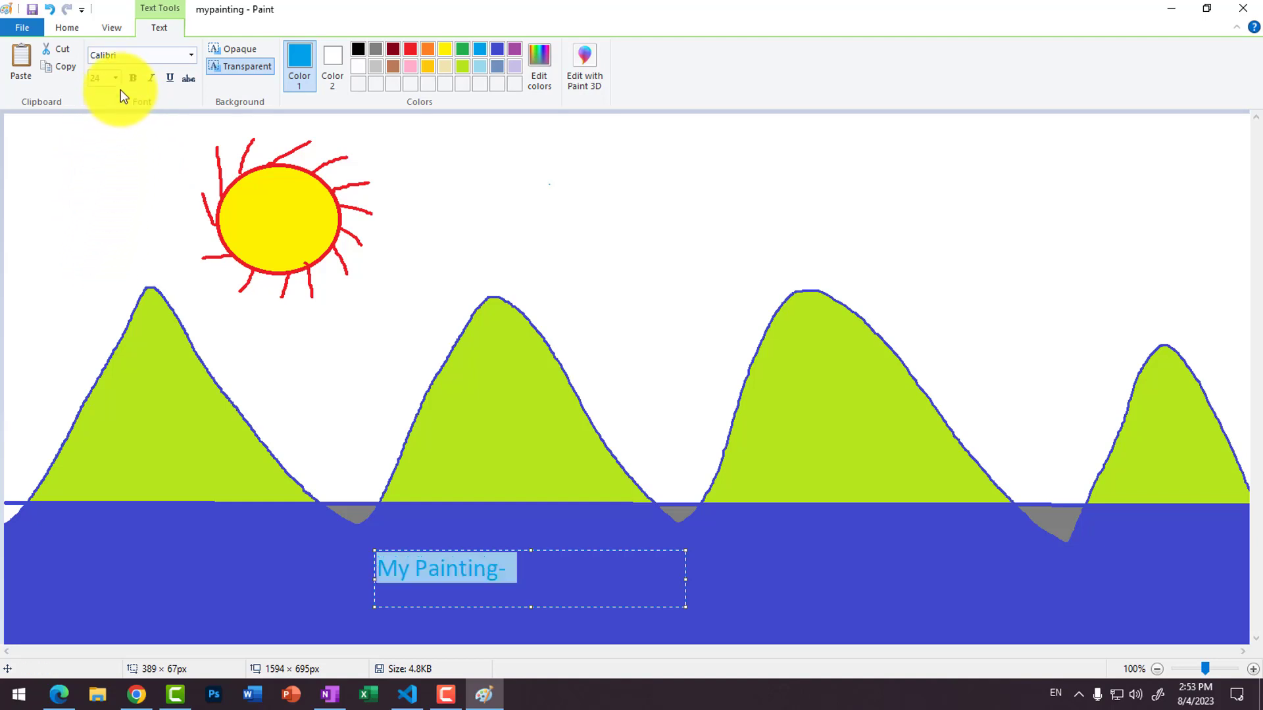
{"action": "left_click", "coordinate": [101, 269]}
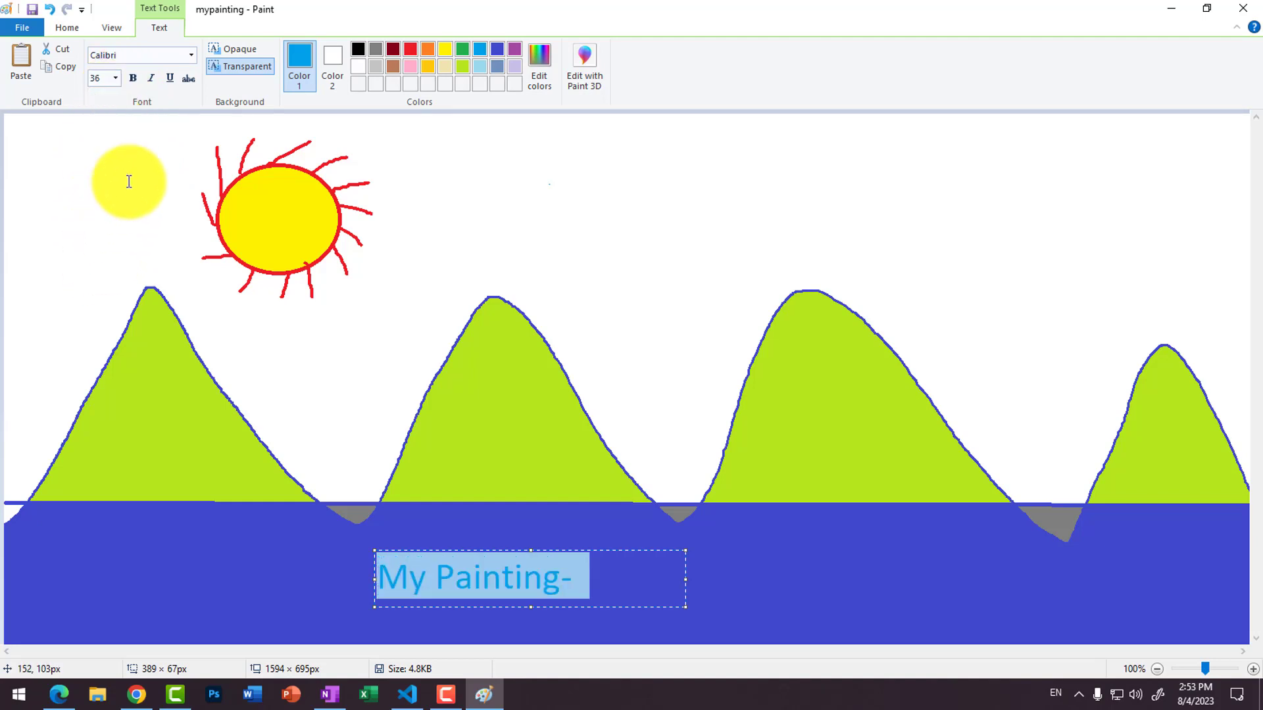
Try the Barlow Condensed ExtraBold and Bahnschrift fonts on the text, and settle on Arial Rounded MT Bold
{"action": "left_click", "coordinate": [192, 55]}
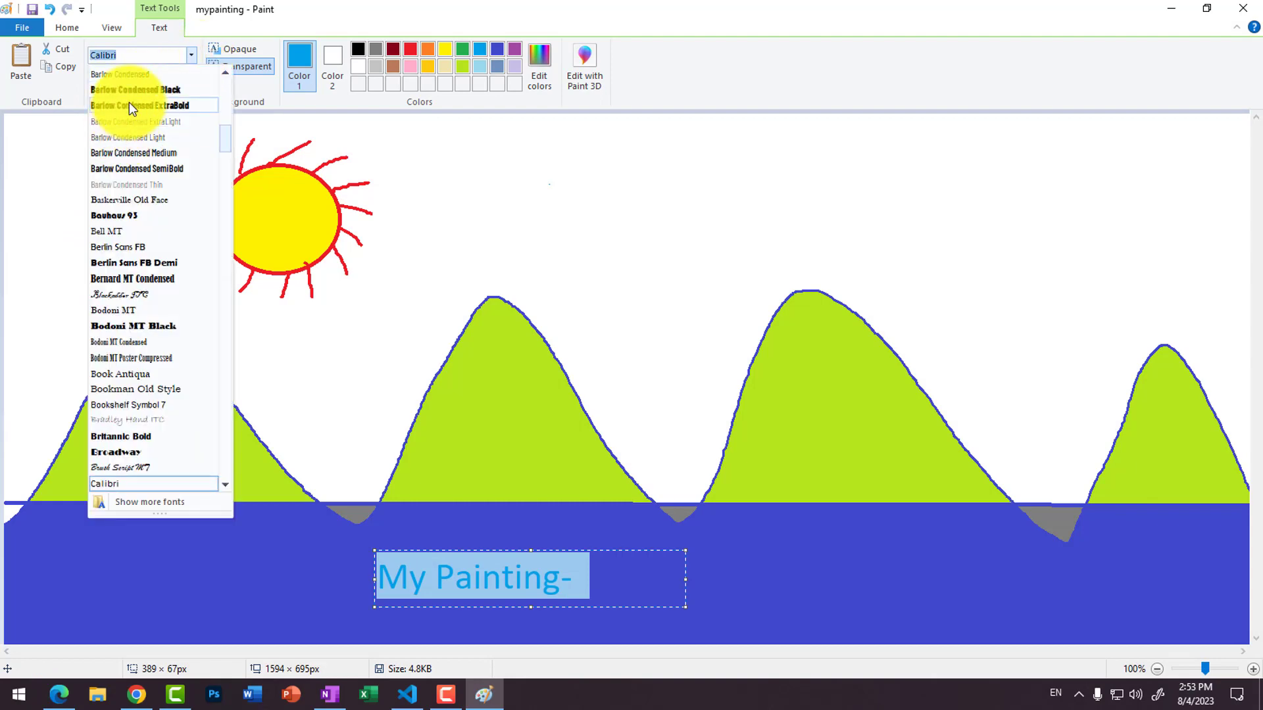
{"action": "left_click", "coordinate": [129, 105]}
{"action": "left_click", "coordinate": [190, 55]}
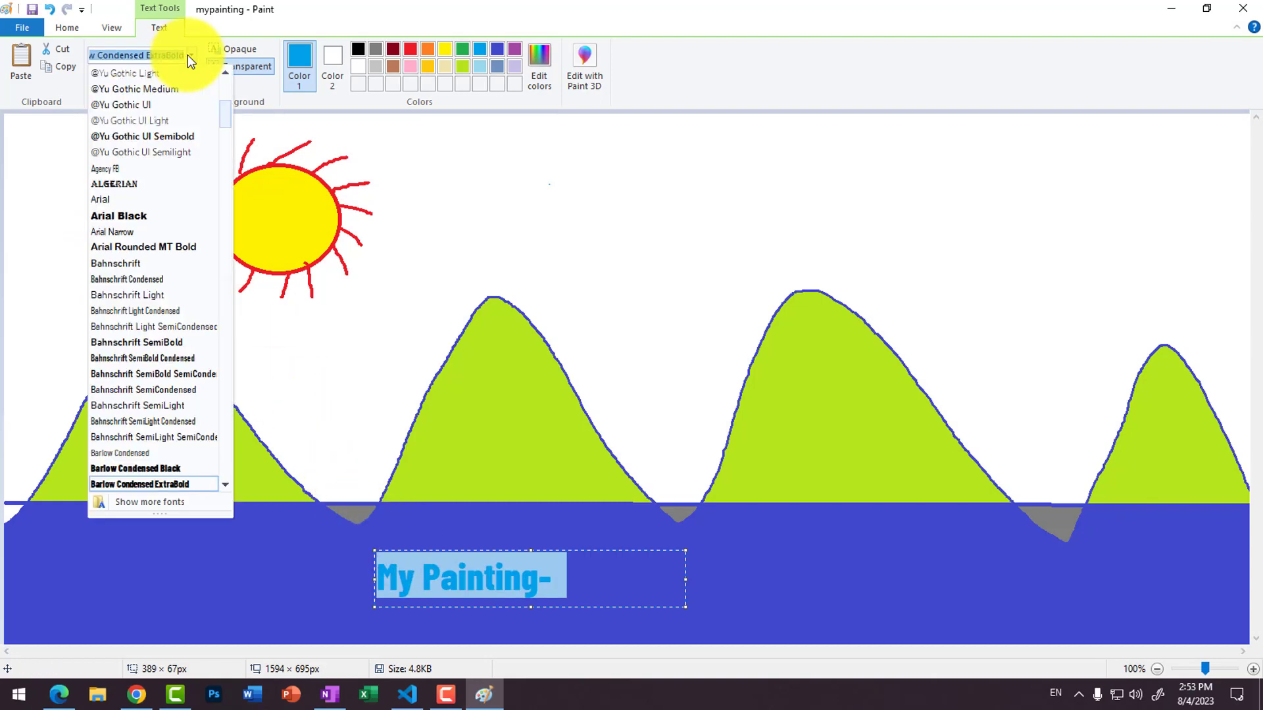
{"action": "left_click", "coordinate": [129, 264]}
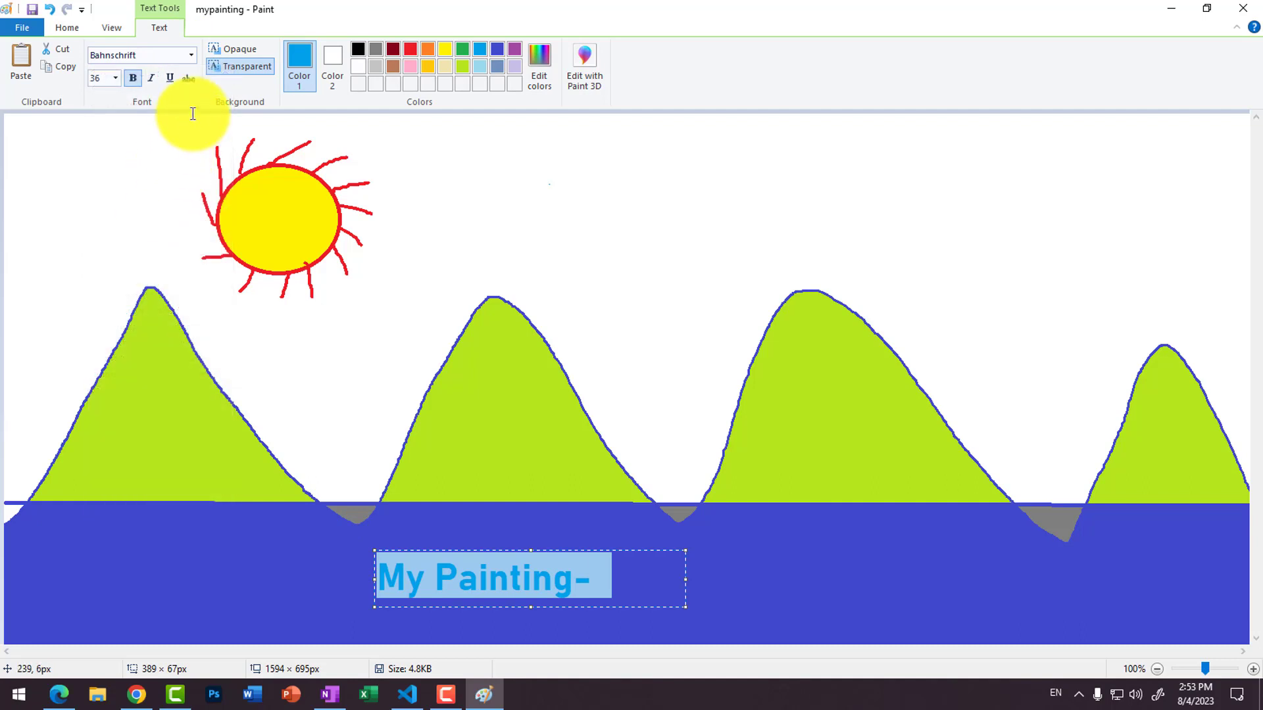
{"action": "left_click", "coordinate": [191, 55]}
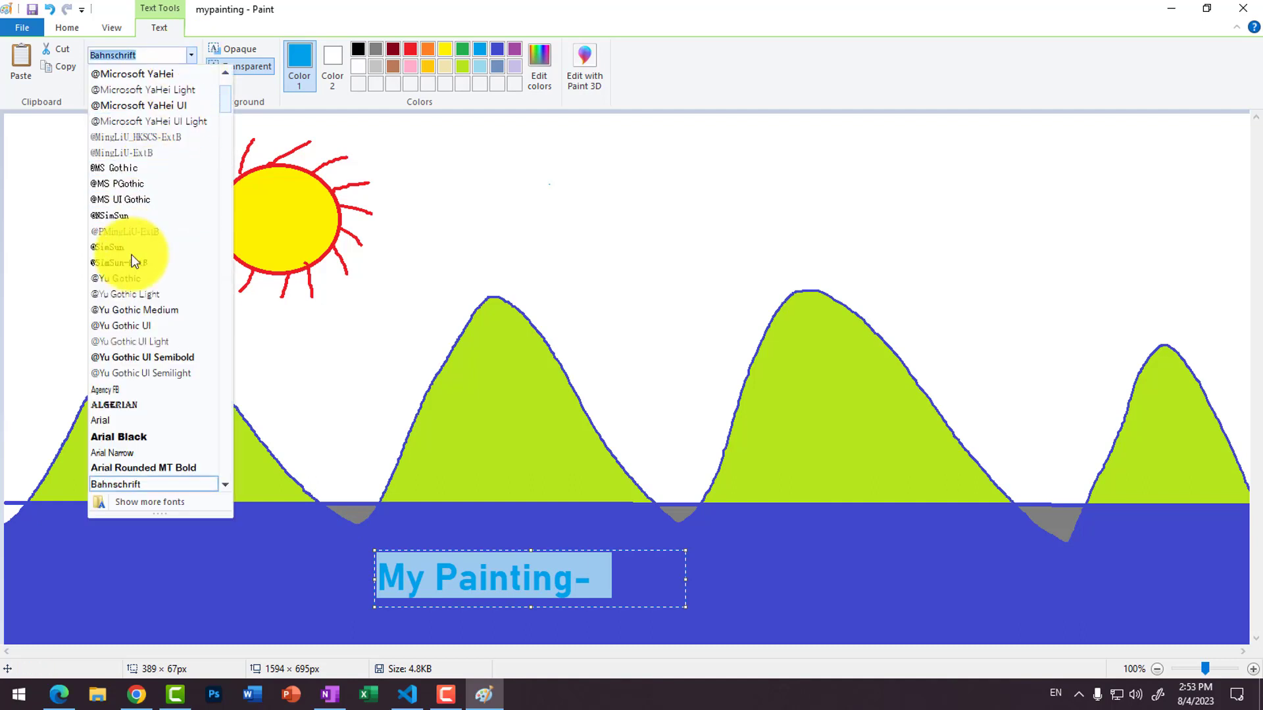
{"action": "left_click", "coordinate": [131, 468]}
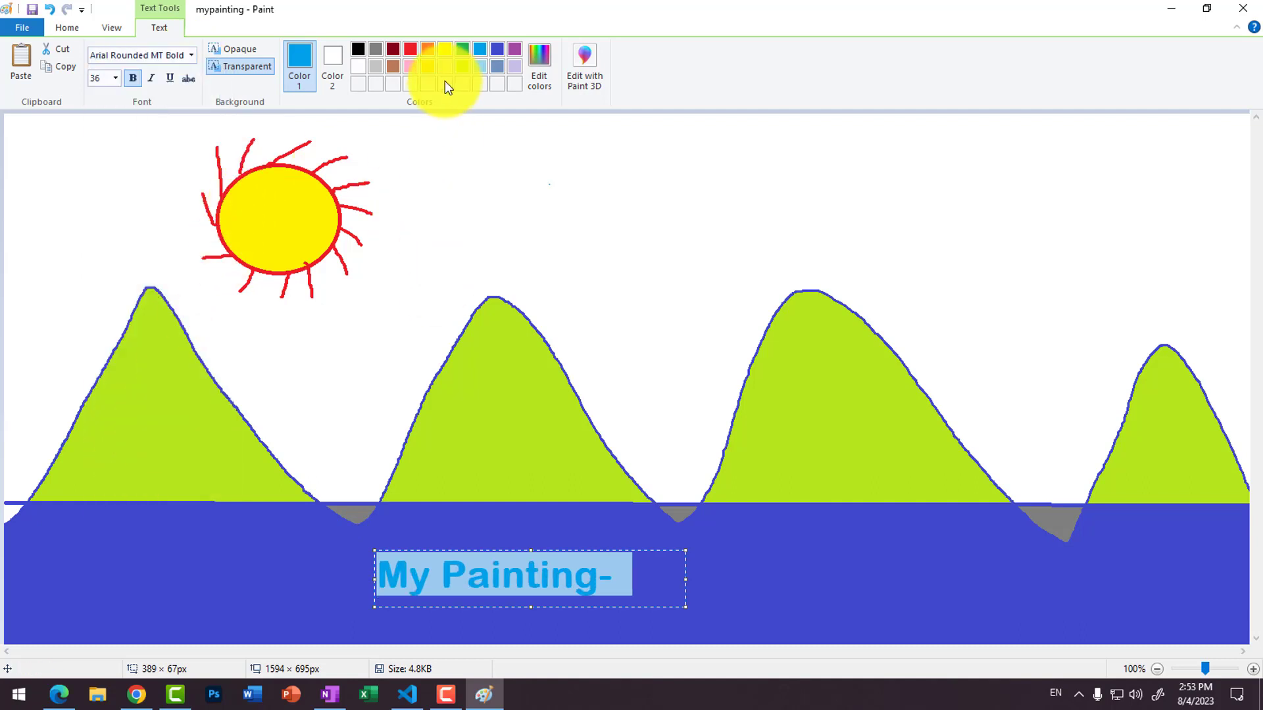
Colour the "My Painting-" text yellow and place it on the canvas
{"action": "left_click", "coordinate": [357, 67]}
{"action": "left_click", "coordinate": [446, 49]}
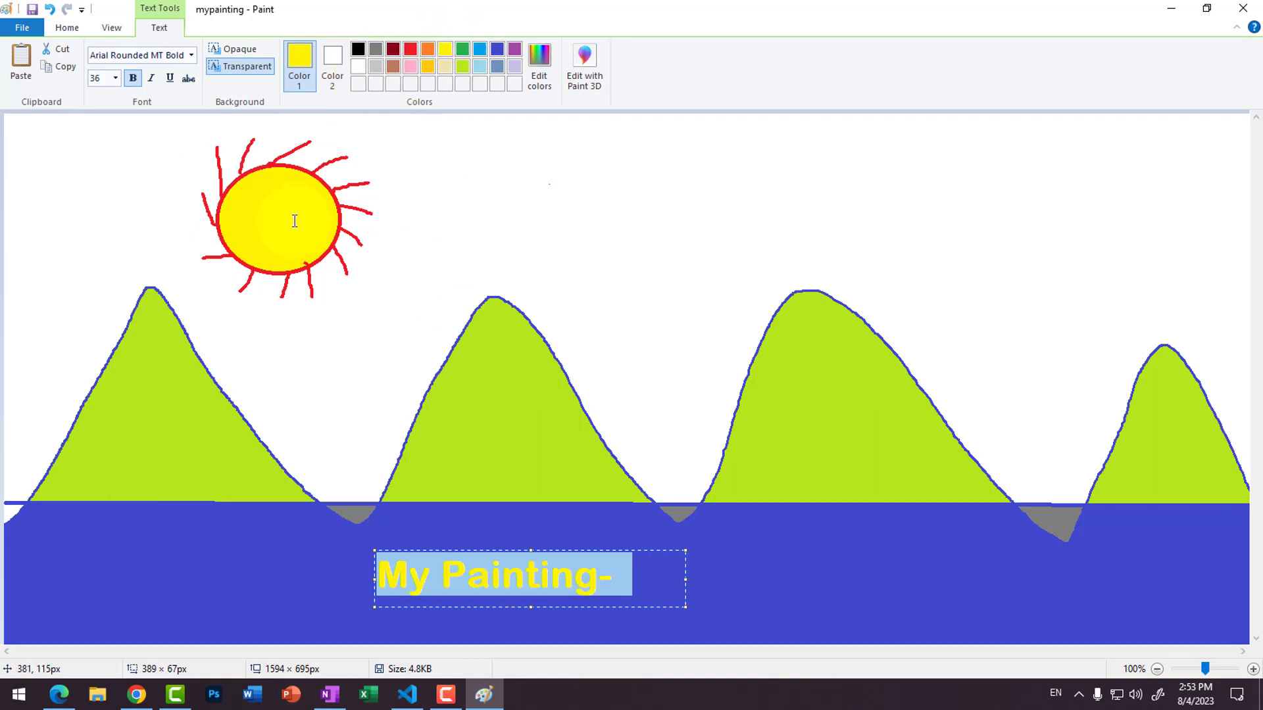
{"action": "left_click", "coordinate": [402, 578]}
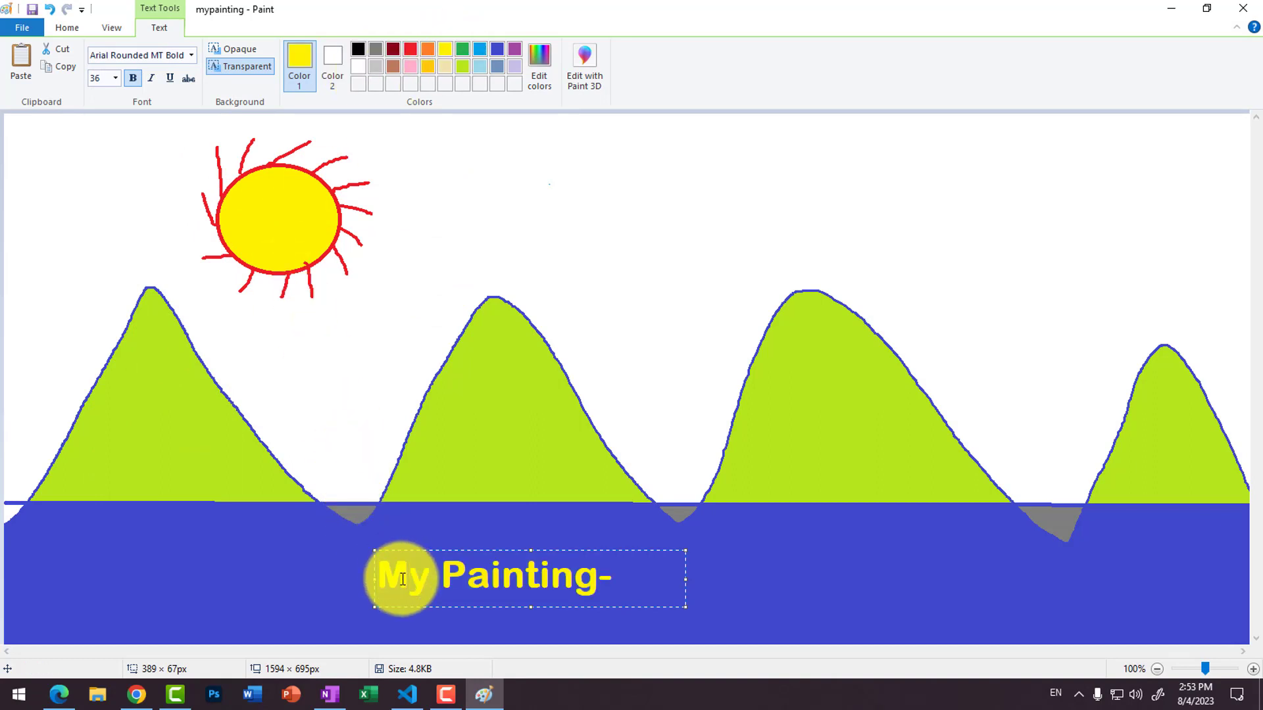
{"action": "left_click", "coordinate": [355, 389]}
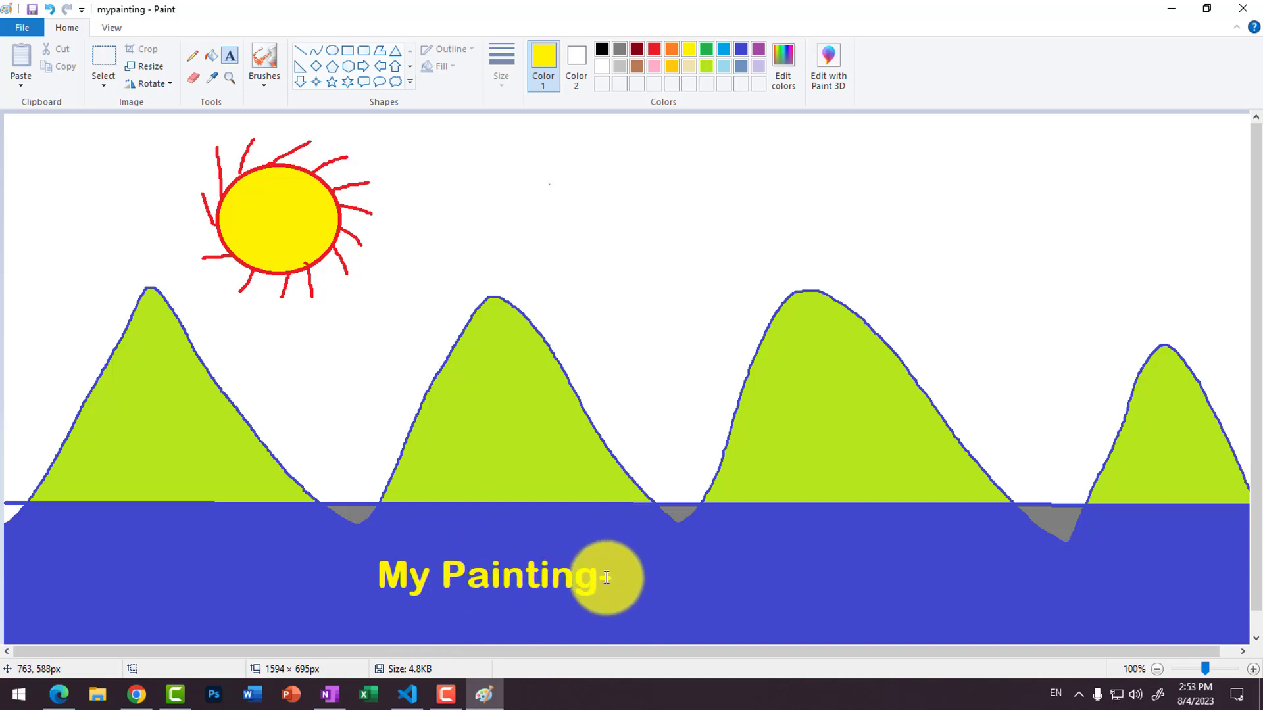
Erase the hyphen after "My Painting" on the water
{"action": "left_click", "coordinate": [193, 78]}
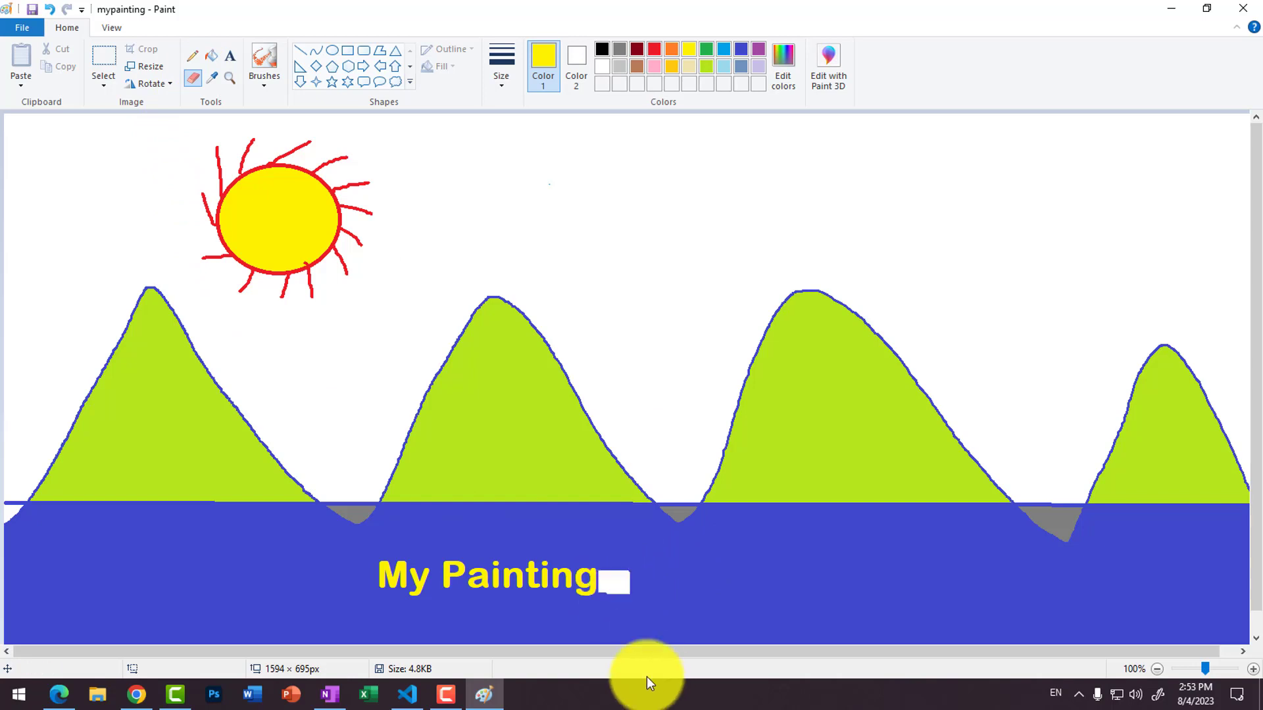
{"action": "left_click_drag", "start_coordinate": [627, 591], "coordinate": [609, 582]}
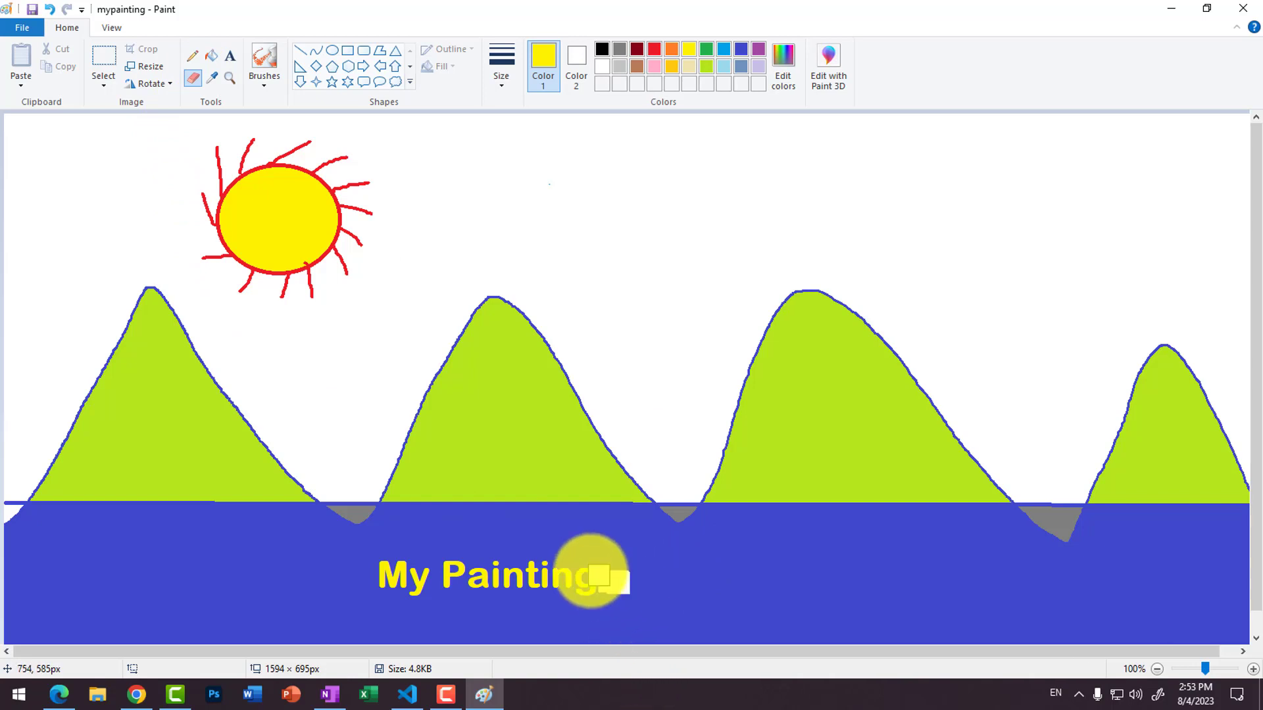
Fill the white erased patch after "My Painting" with indigo from the colour palette
{"action": "left_click", "coordinate": [213, 56]}
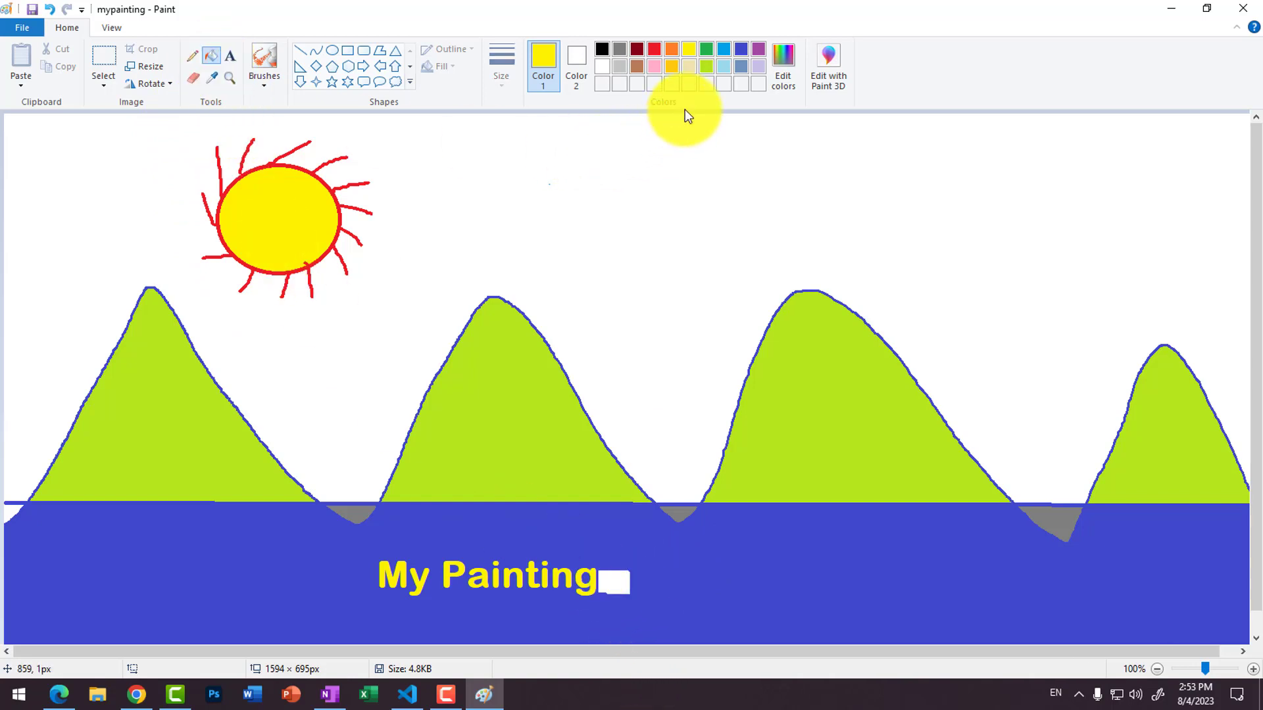
{"action": "left_click", "coordinate": [747, 50]}
{"action": "left_click", "coordinate": [617, 576]}
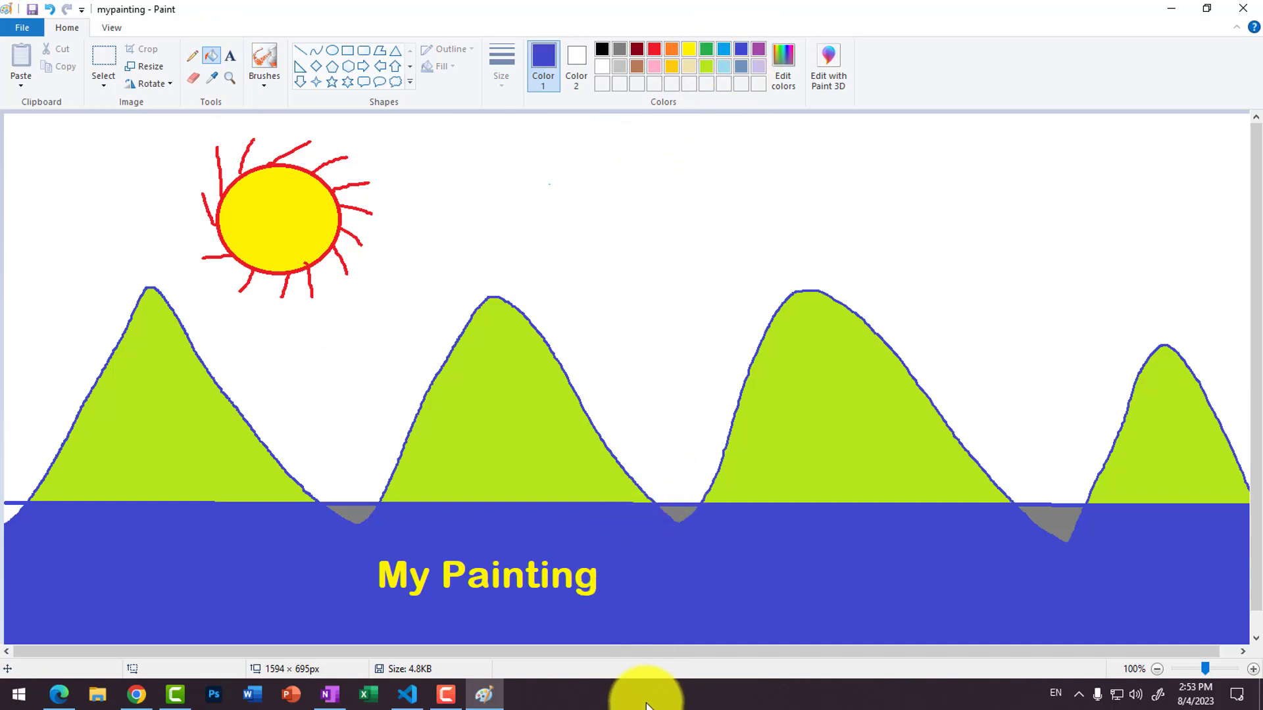
Draw a free-form selection around the peak of the third mountain and clear the selection
{"action": "left_click", "coordinate": [103, 85]}
{"action": "left_click", "coordinate": [109, 63]}
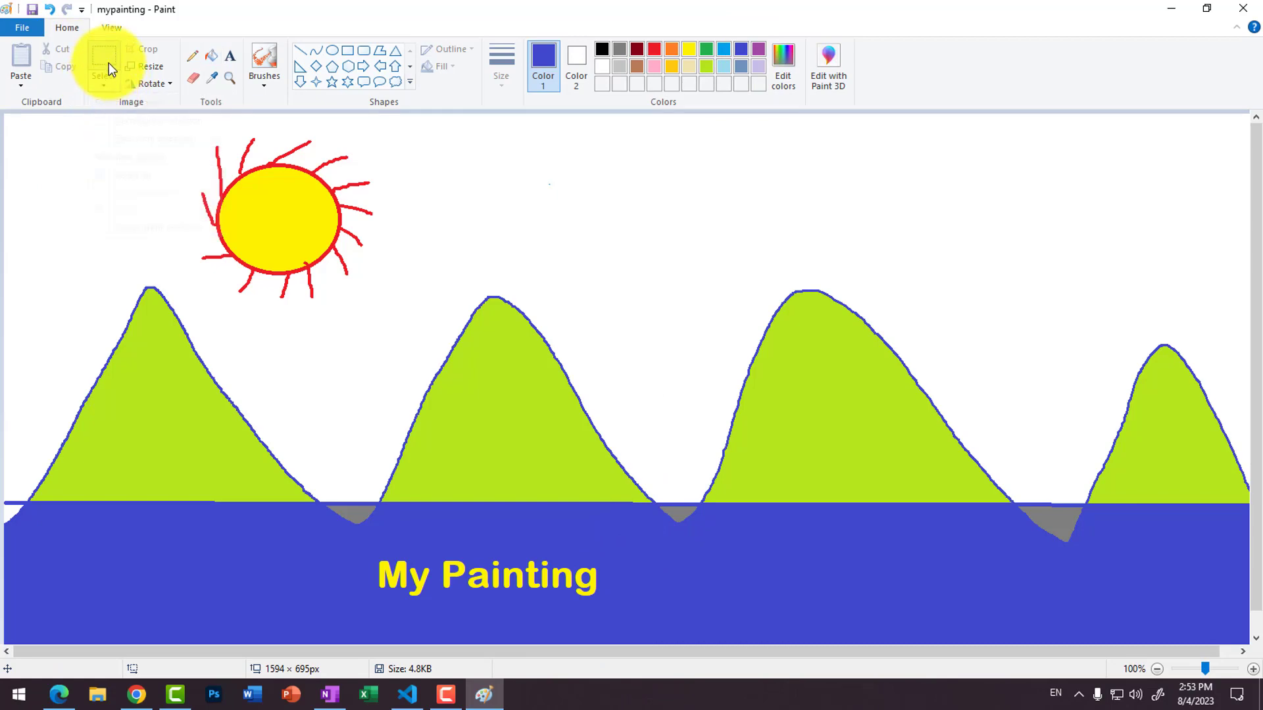
{"action": "left_click", "coordinate": [110, 81]}
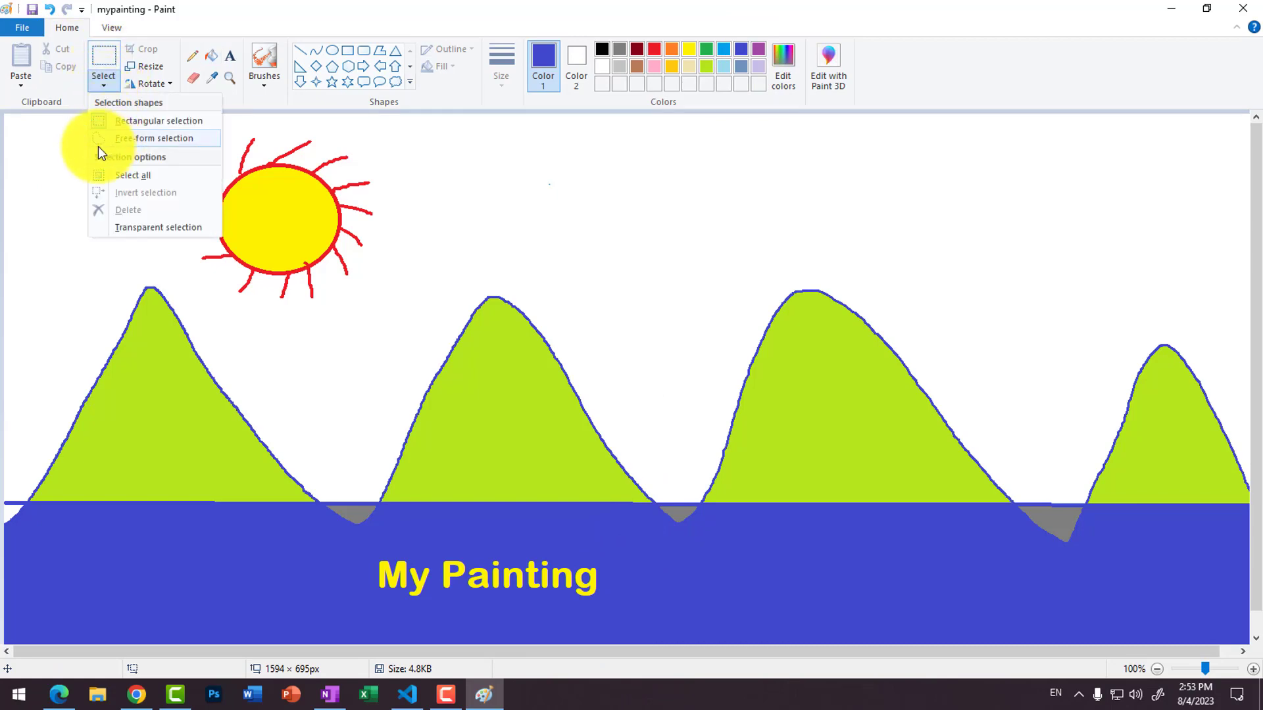
{"action": "left_click", "coordinate": [98, 140]}
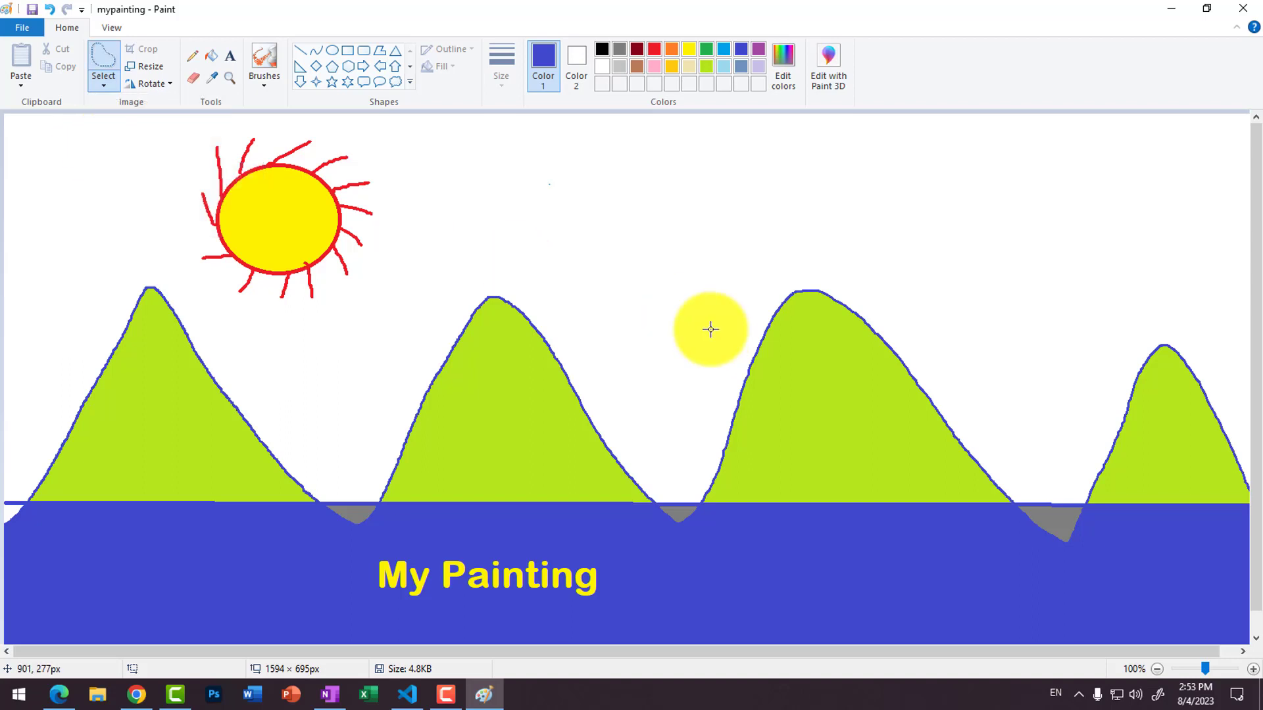
{"action": "mouse_move", "coordinate": [752, 283]}
{"action": "left_mouse_down"}
{"action": "mouse_move", "coordinate": [727, 304]}
{"action": "mouse_move", "coordinate": [723, 345]}
{"action": "mouse_move", "coordinate": [771, 374]}
{"action": "mouse_move", "coordinate": [867, 372]}
{"action": "mouse_move", "coordinate": [900, 318]}
{"action": "mouse_move", "coordinate": [881, 290]}
{"action": "mouse_move", "coordinate": [752, 281]}
{"action": "left_mouse_up"}
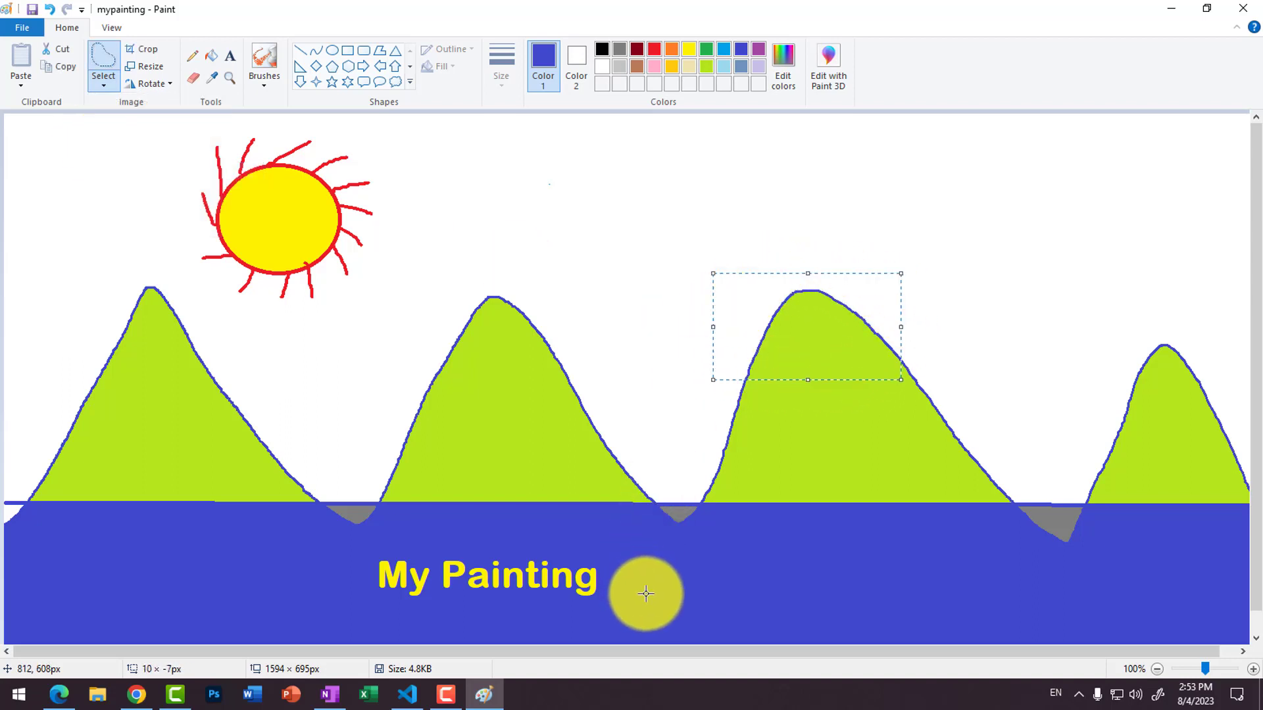
{"action": "left_click", "coordinate": [646, 592]}
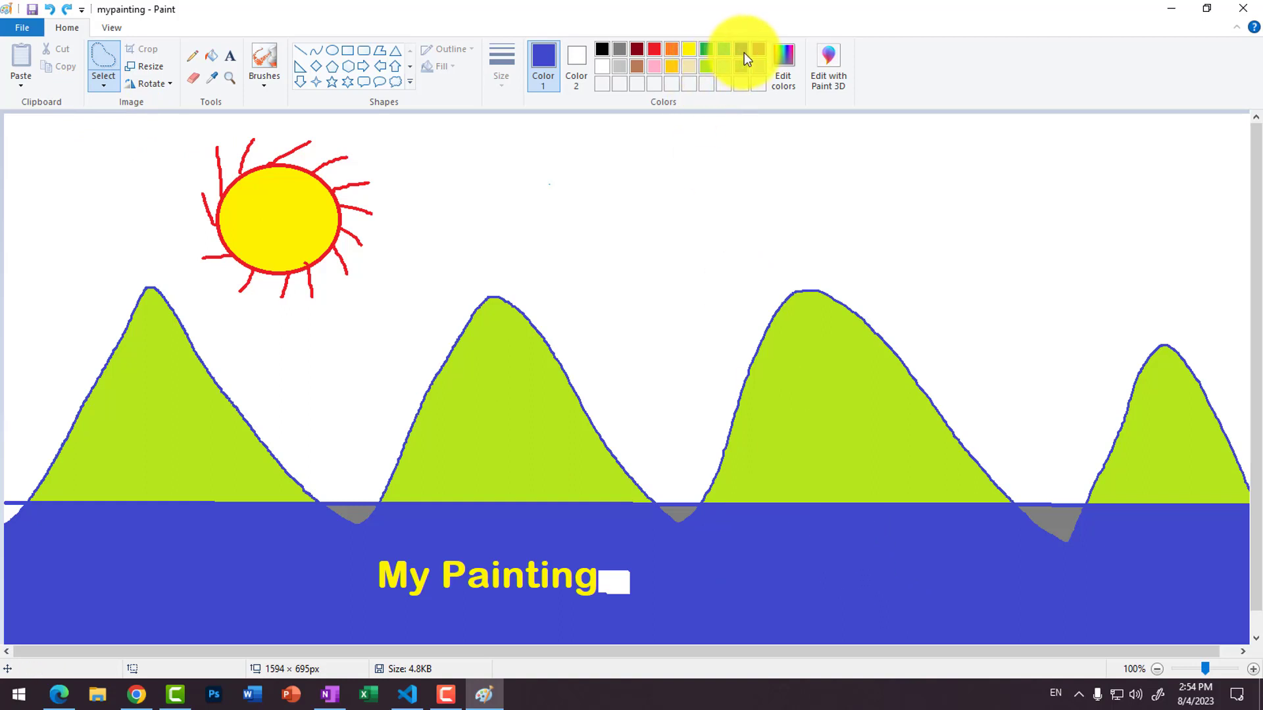
Sample the water's blue with the Color picker and fill the white patch after "My Painting" with it
{"action": "left_click", "coordinate": [701, 67]}
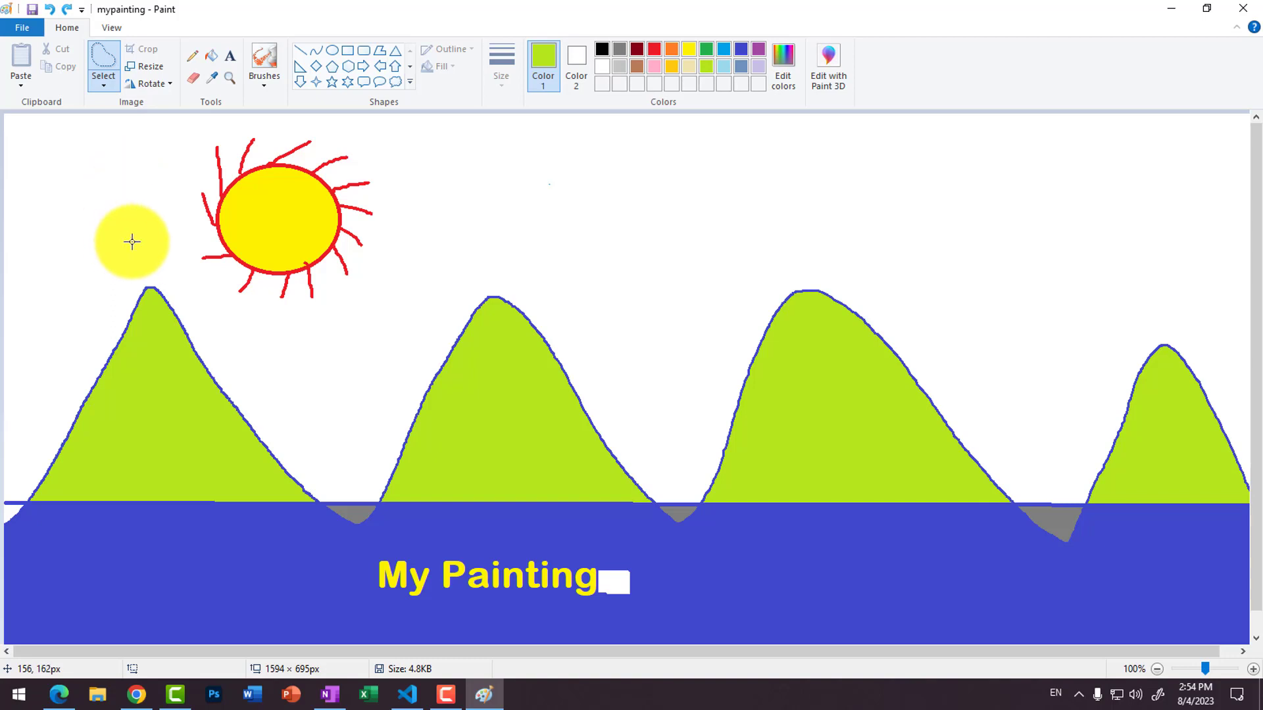
{"action": "left_click", "coordinate": [209, 75]}
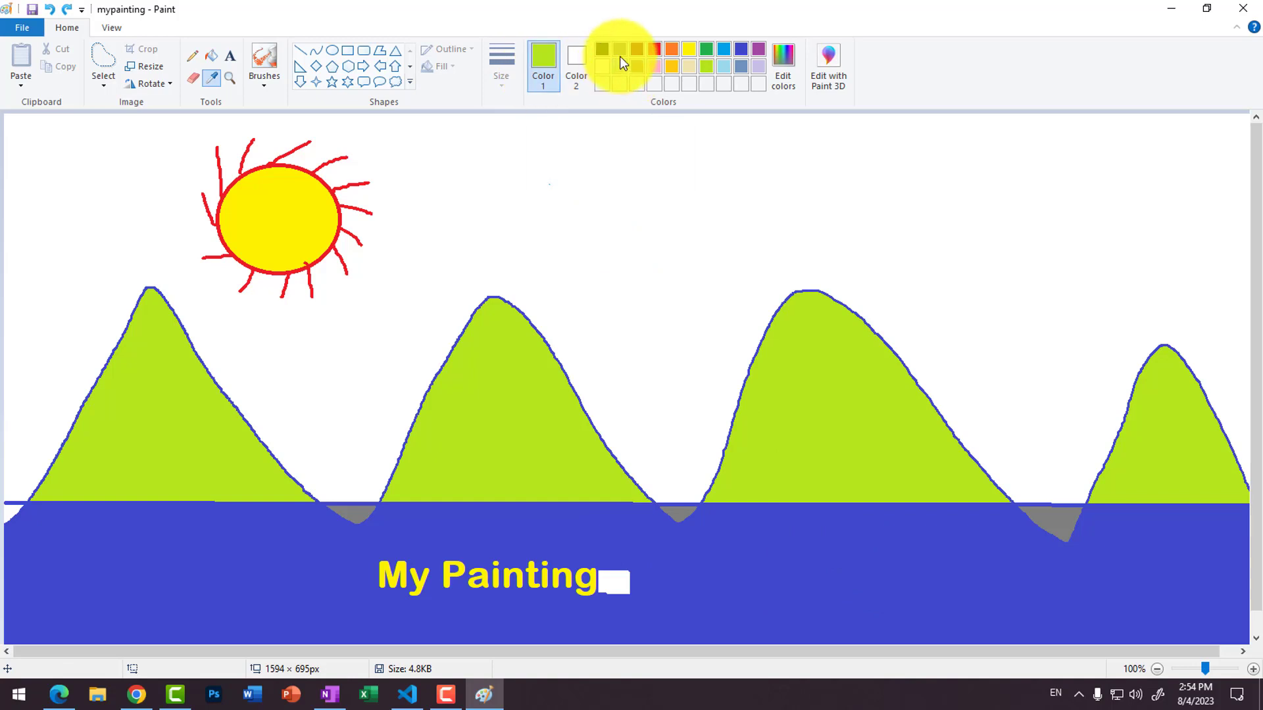
{"action": "left_click", "coordinate": [822, 547]}
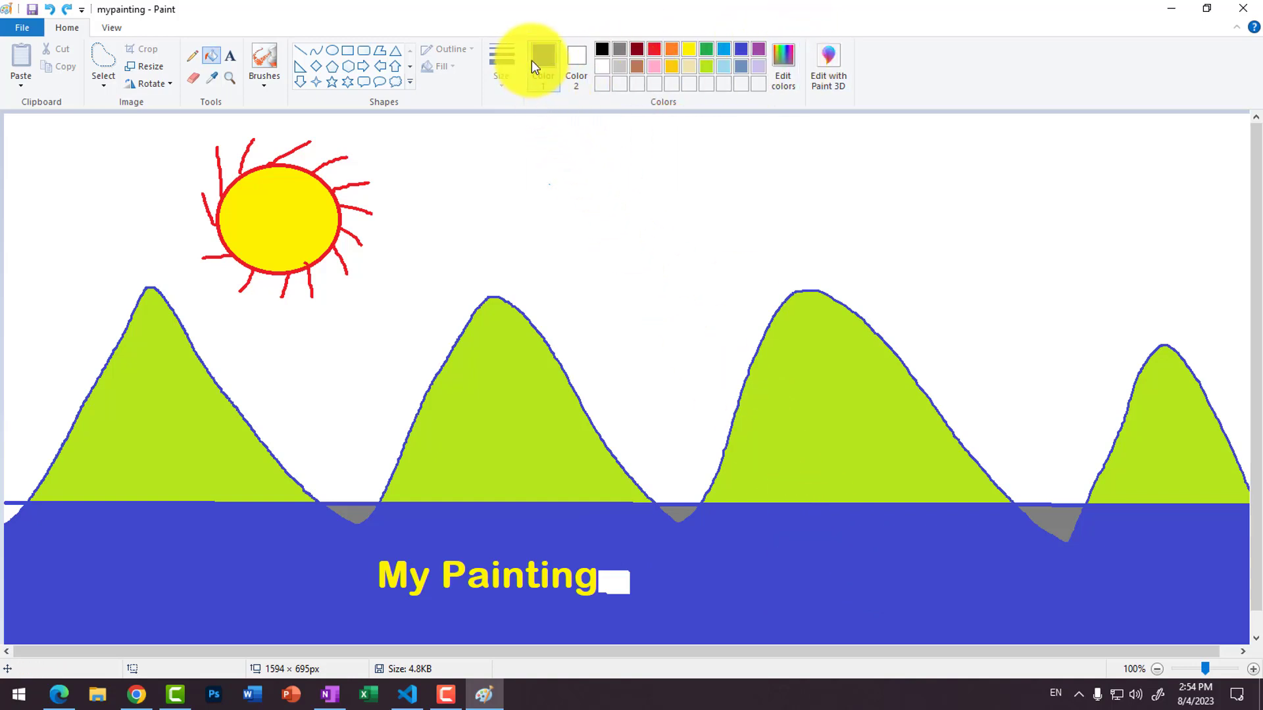
{"action": "left_click", "coordinate": [611, 583]}
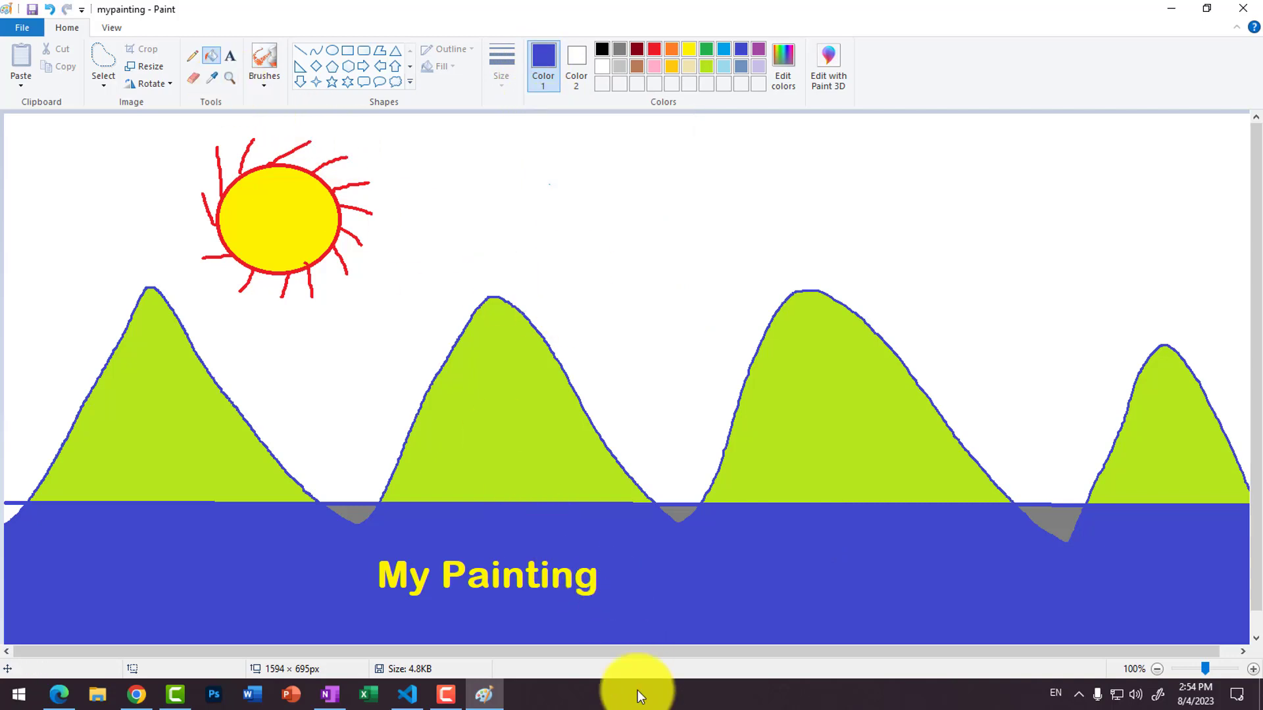
Inspect the shoreline at the foot of the first mountain with the Magnifier up to 500%, and zoom back out to 100%
{"action": "left_click", "coordinate": [229, 77]}
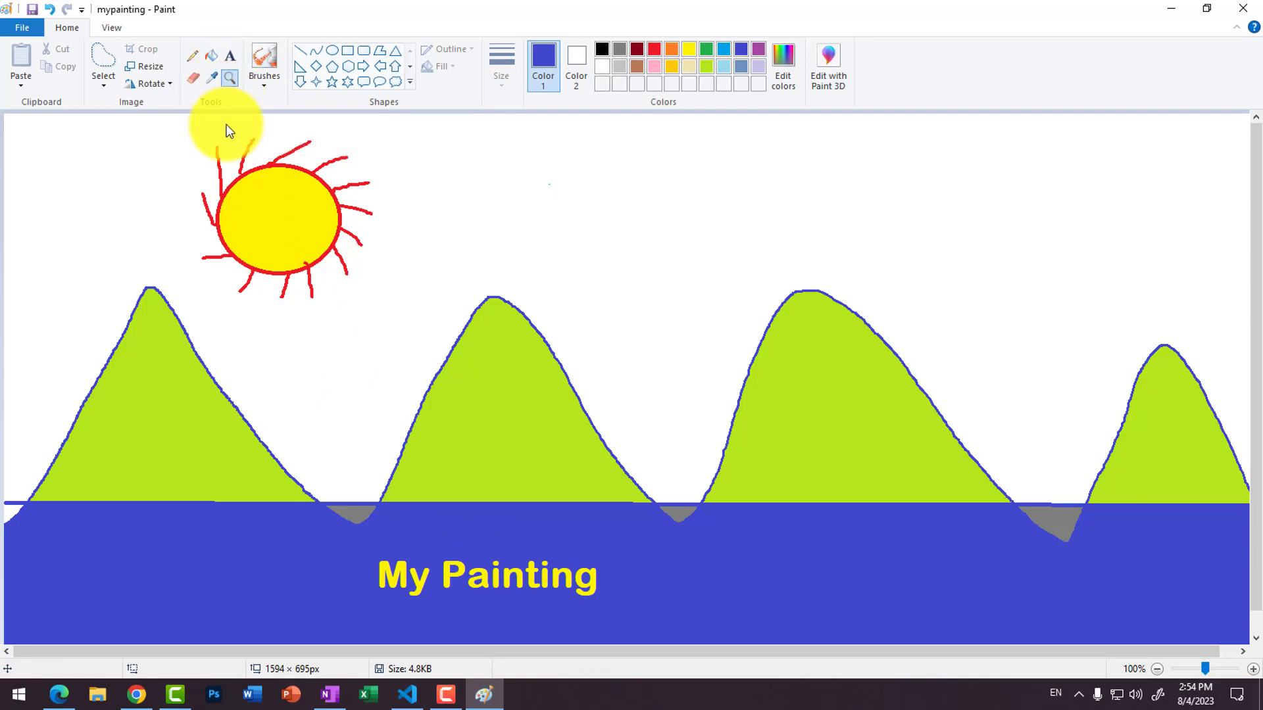
{"action": "left_click", "coordinate": [22, 508]}
{"action": "left_click", "coordinate": [17, 394]}
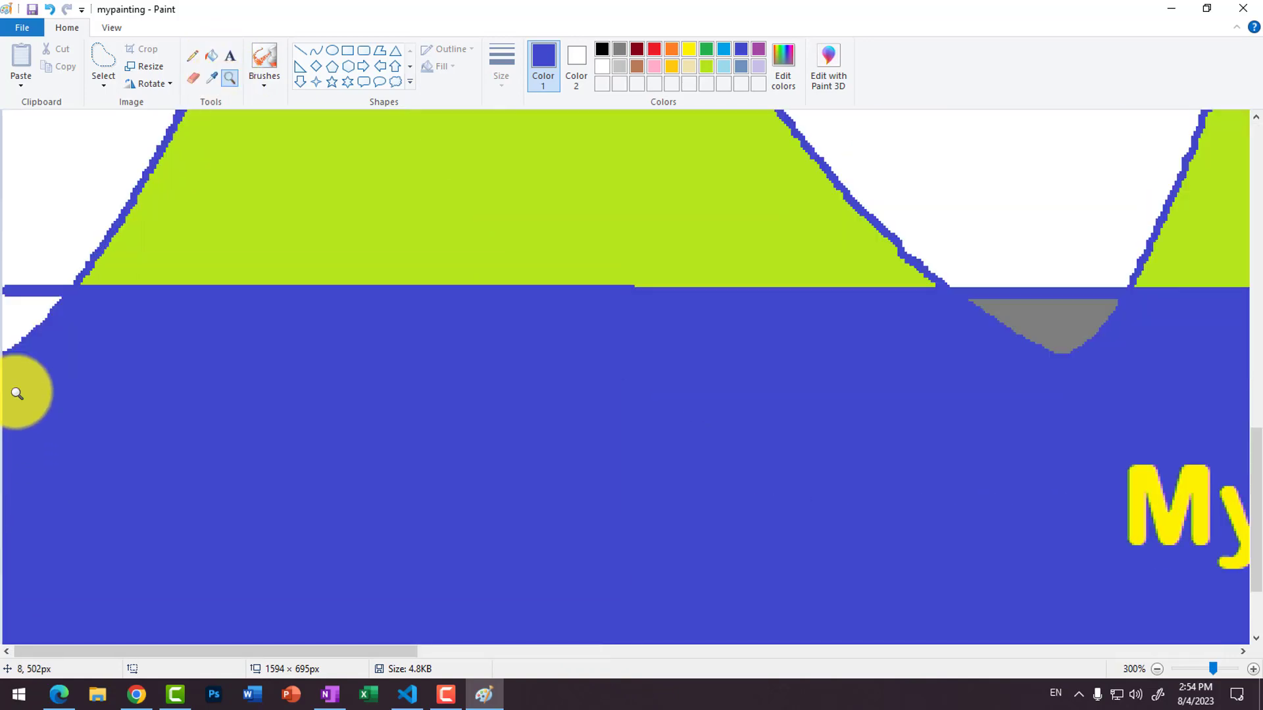
{"action": "left_click", "coordinate": [13, 274]}
{"action": "left_click", "coordinate": [33, 312]}
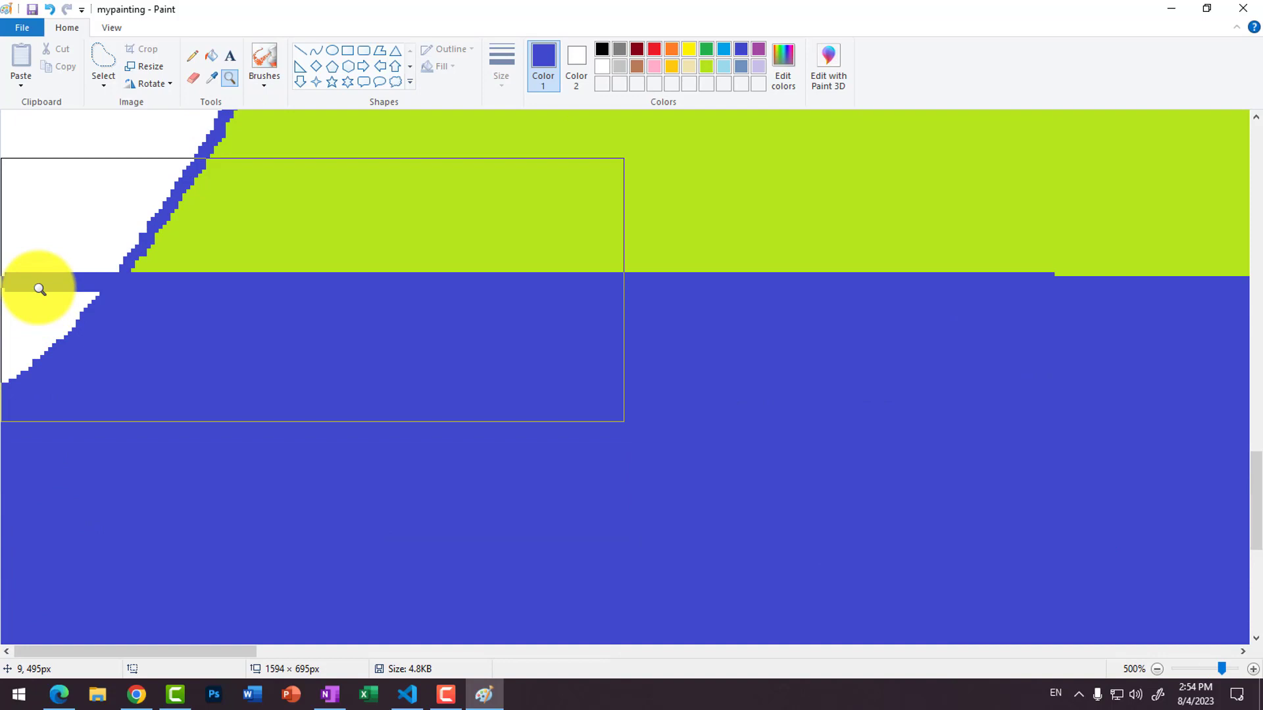
{"action": "right_click", "coordinate": [34, 283]}
{"action": "right_click", "coordinate": [40, 257]}
{"action": "right_click", "coordinate": [96, 279]}
{"action": "right_click", "coordinate": [105, 308]}
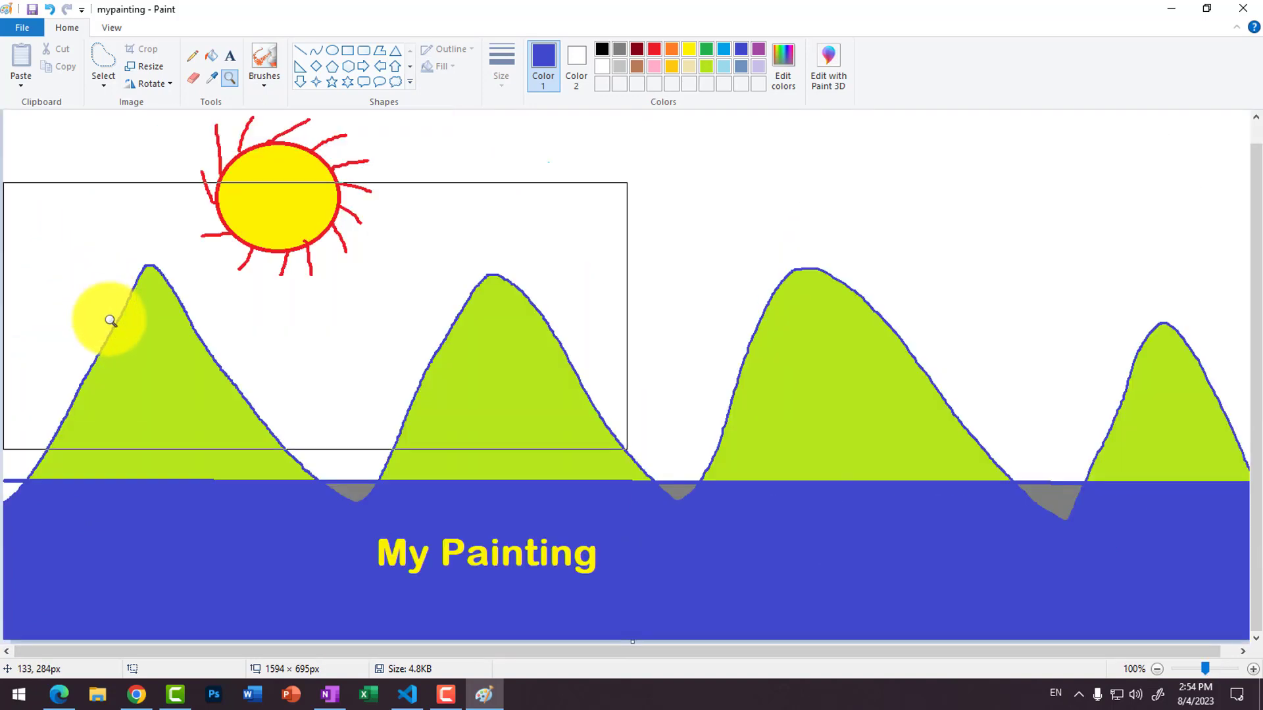
Magnify the slope of the first mountain and zoom back out to 100%
{"action": "right_click", "coordinate": [124, 431]}
{"action": "left_click", "coordinate": [80, 283]}
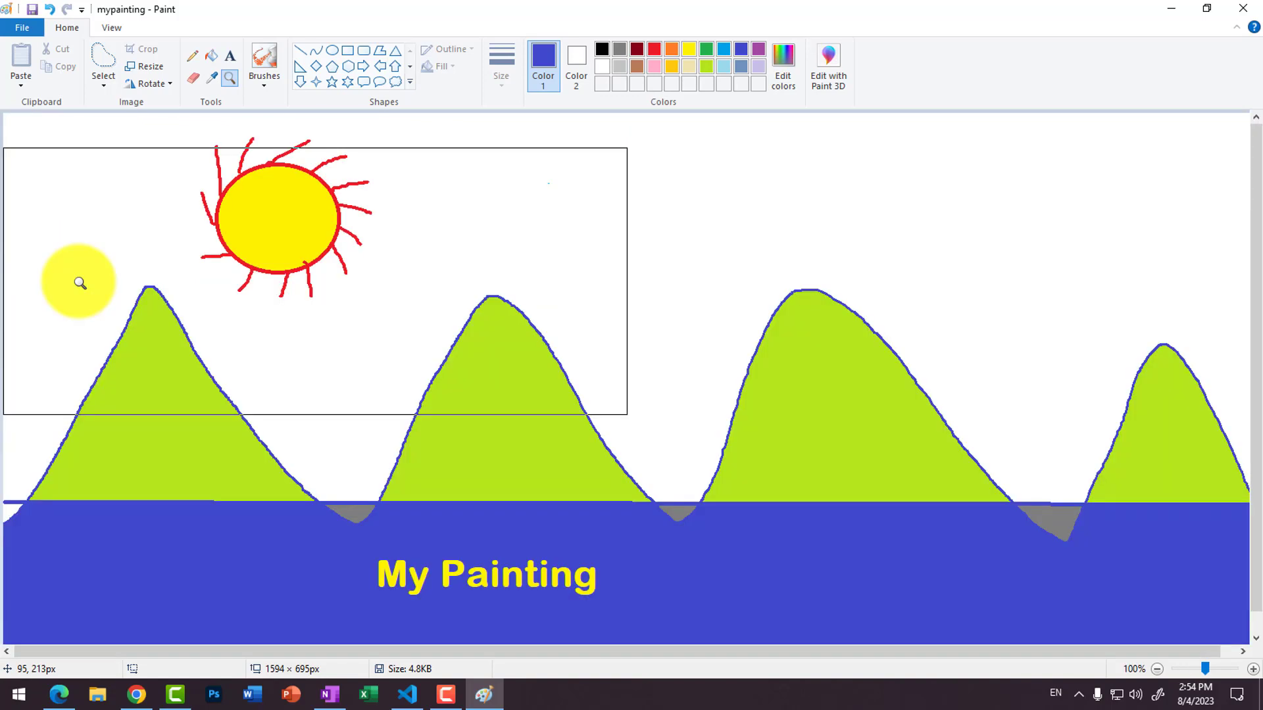
{"action": "left_click", "coordinate": [79, 283]}
{"action": "right_click", "coordinate": [99, 337]}
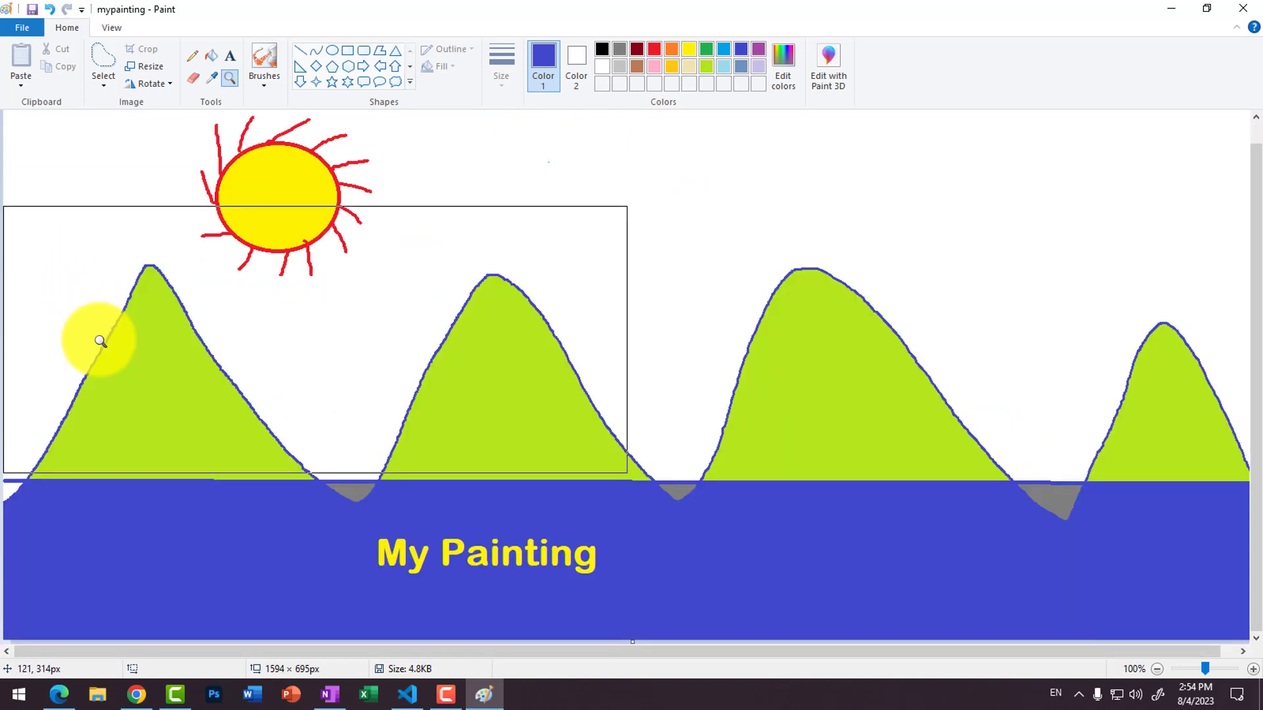
Look through the fill, brush, shape and line-size tools and the fill and outline styles offered for a right triangle
{"action": "left_click", "coordinate": [211, 55]}
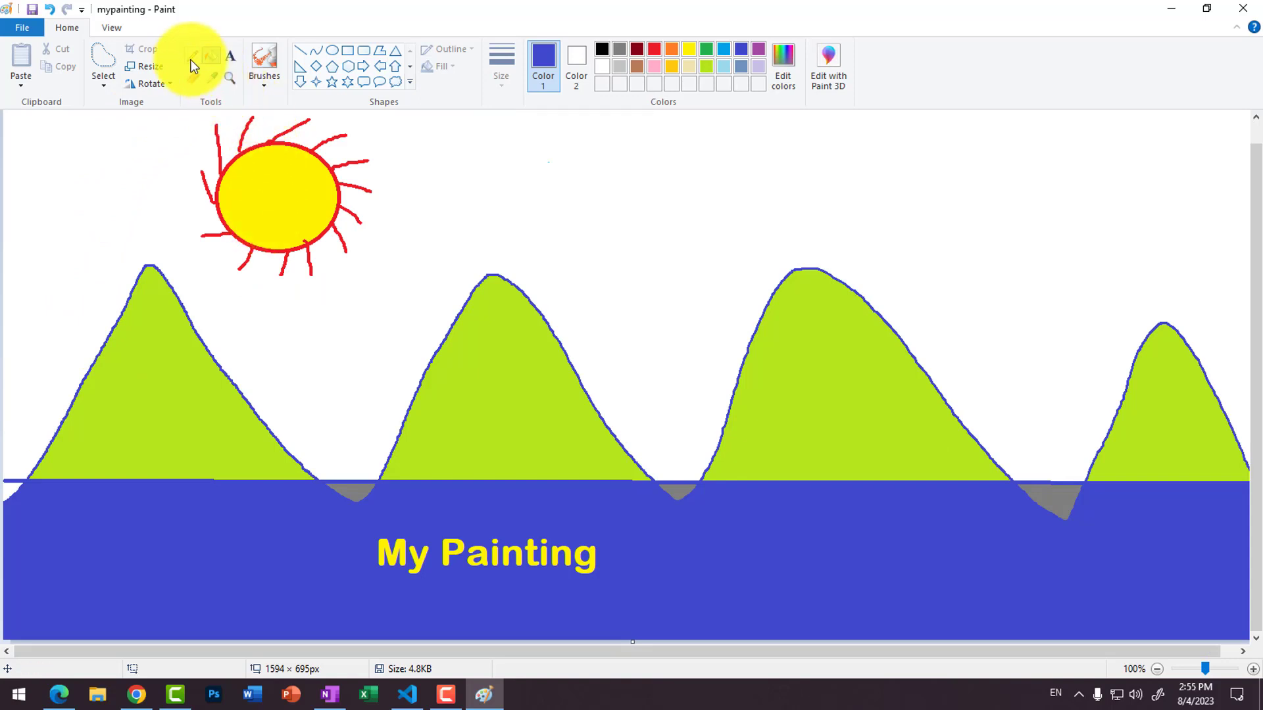
{"action": "left_click", "coordinate": [265, 87]}
{"action": "left_click", "coordinate": [266, 89]}
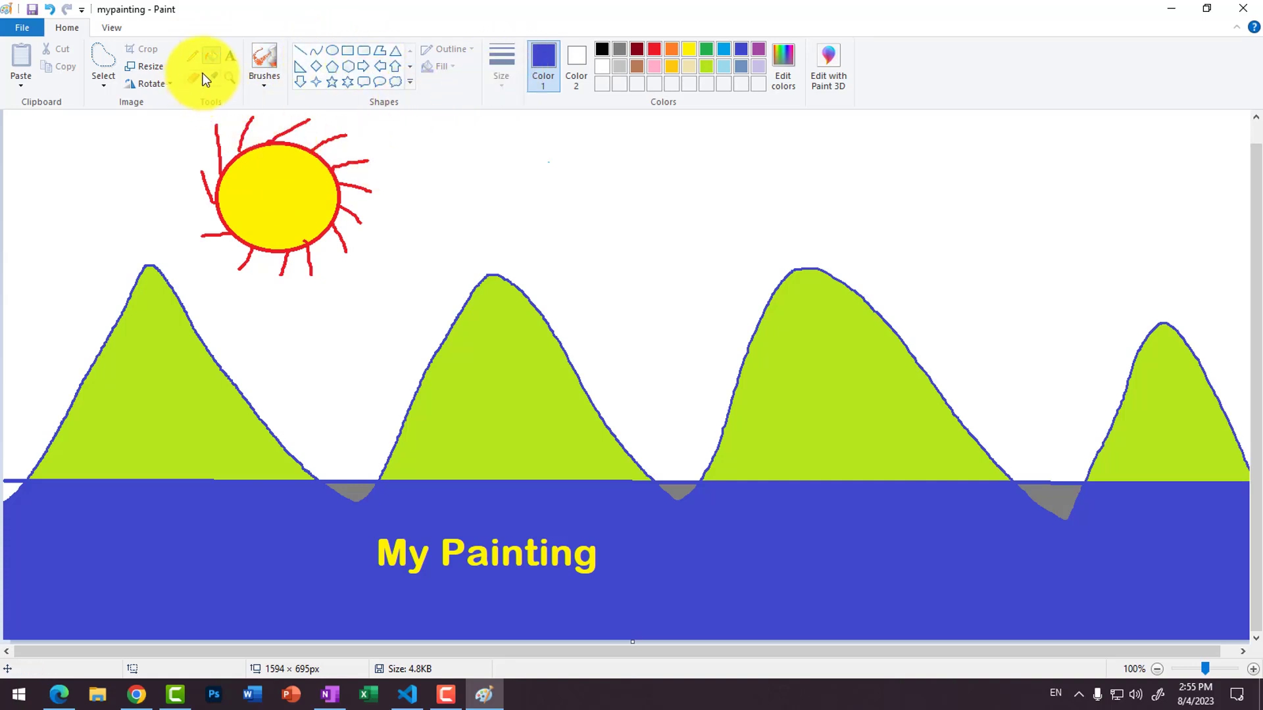
{"action": "left_click", "coordinate": [328, 69]}
{"action": "left_click", "coordinate": [500, 73]}
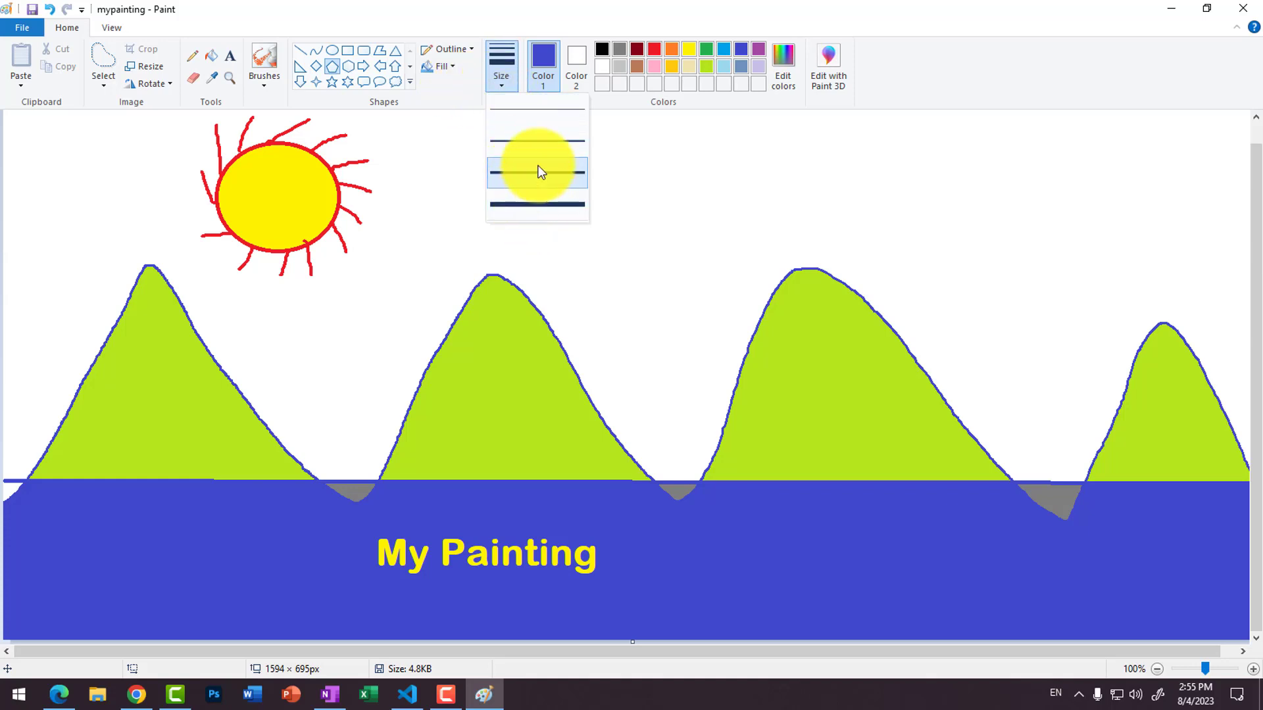
{"action": "left_click", "coordinate": [541, 113]}
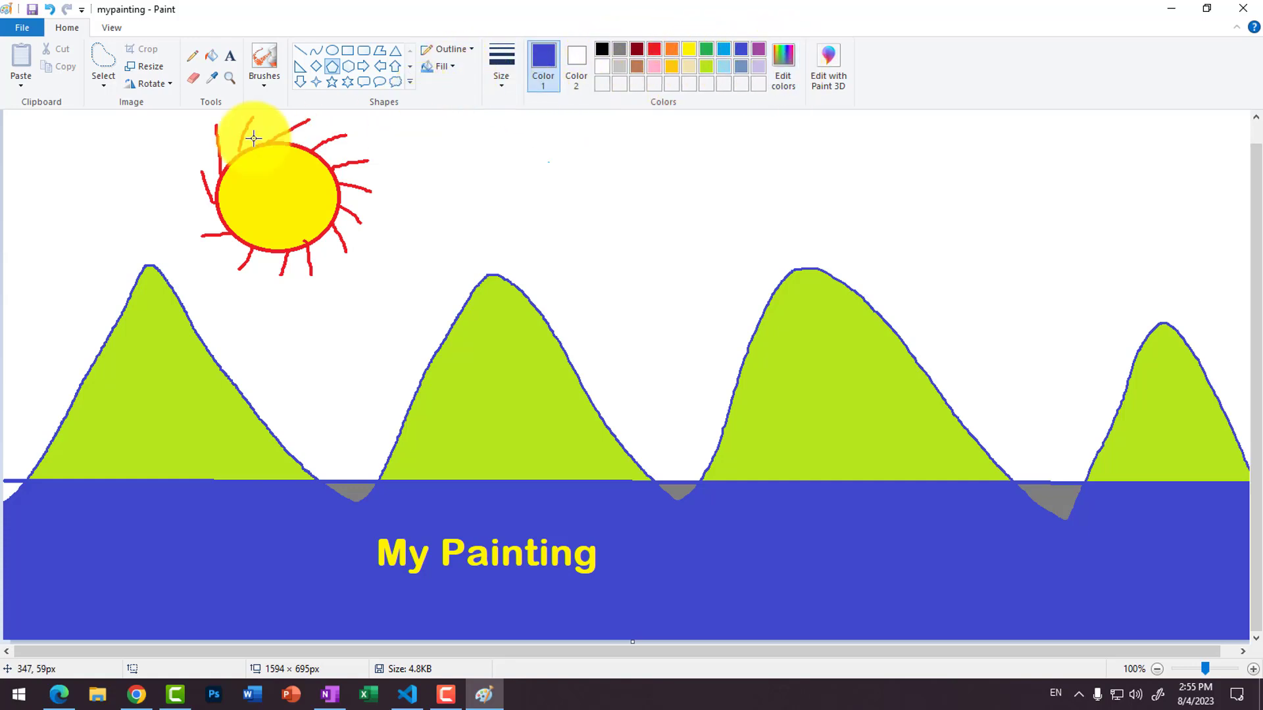
{"action": "left_click", "coordinate": [299, 66]}
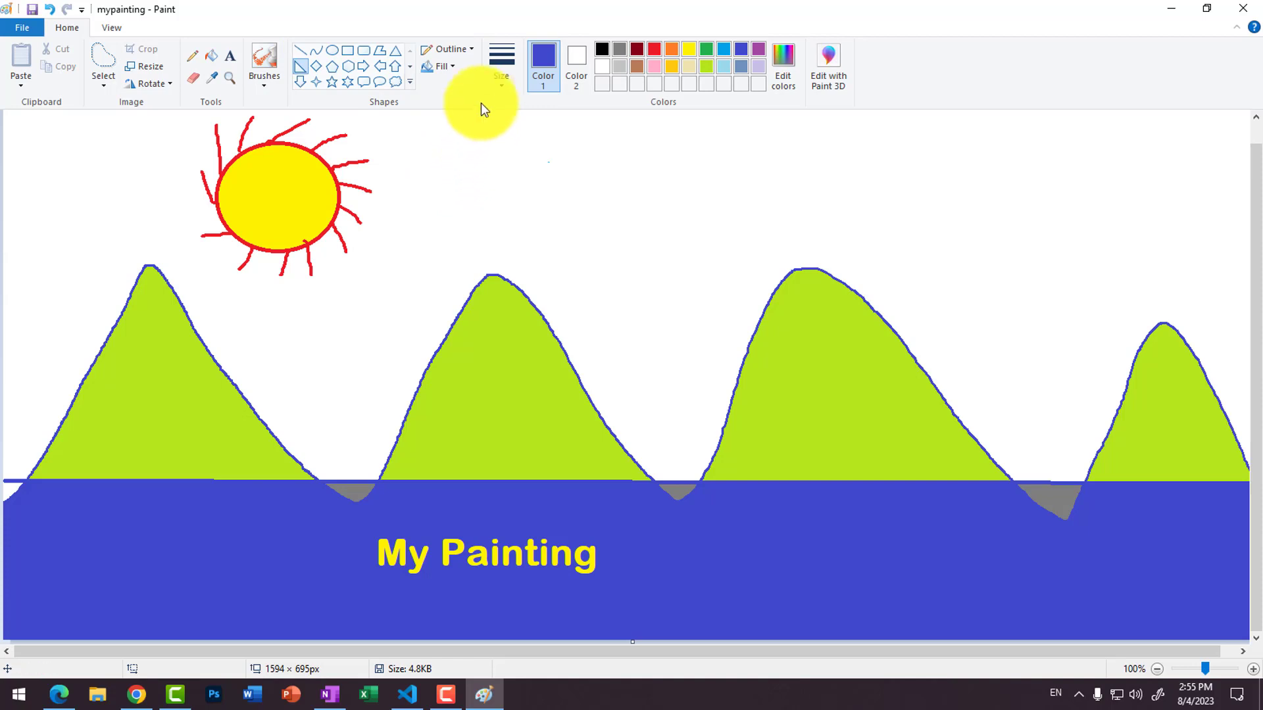
{"action": "left_click", "coordinate": [451, 66]}
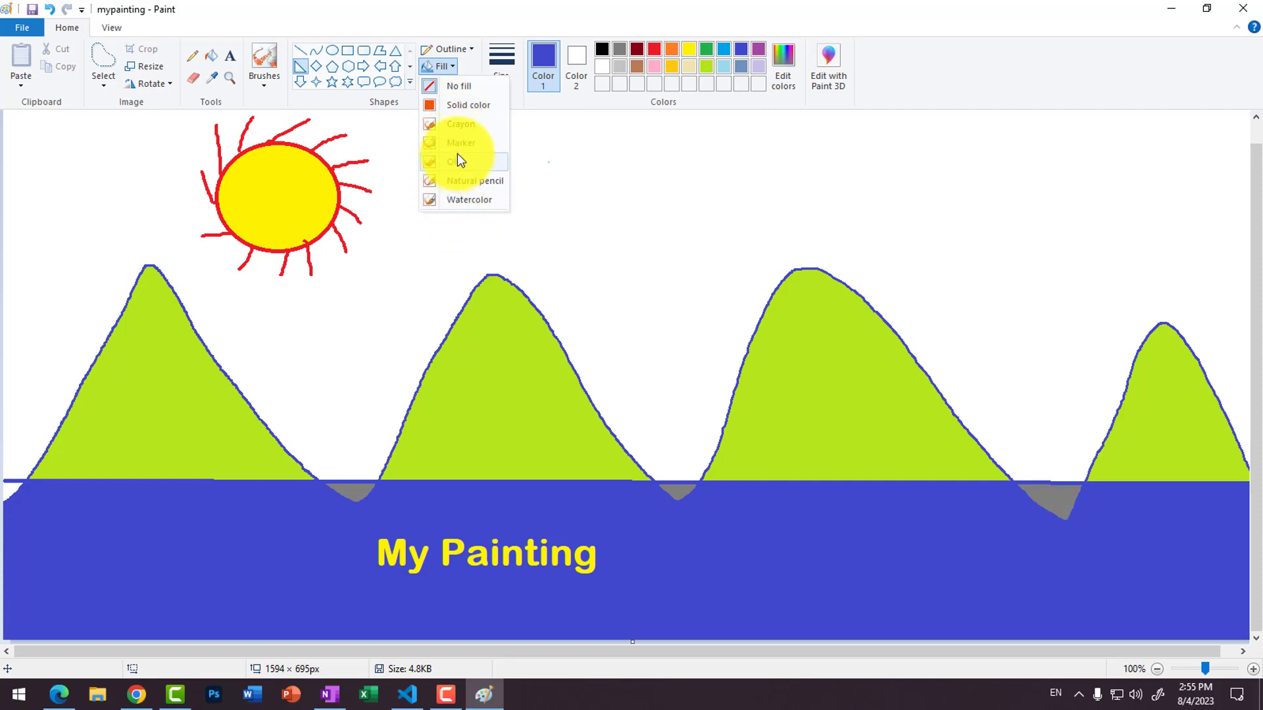
{"action": "left_click", "coordinate": [452, 87]}
{"action": "left_click", "coordinate": [467, 52]}
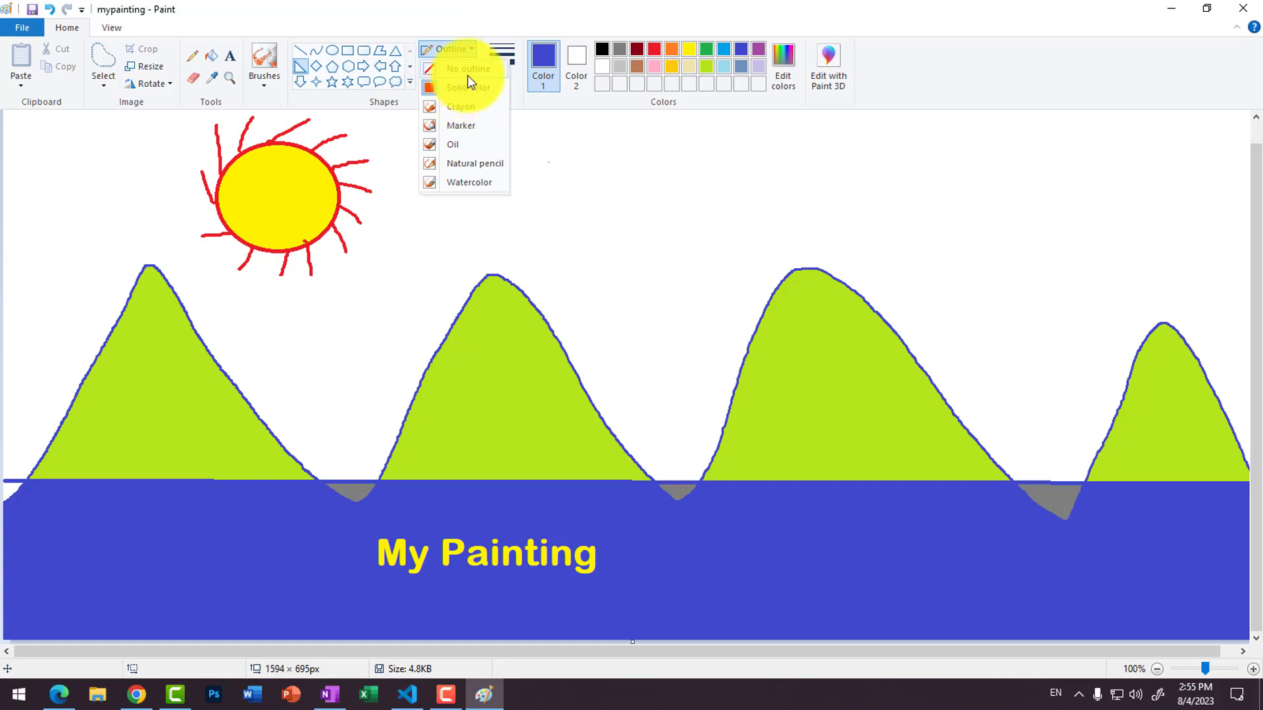
{"action": "left_click", "coordinate": [468, 50]}
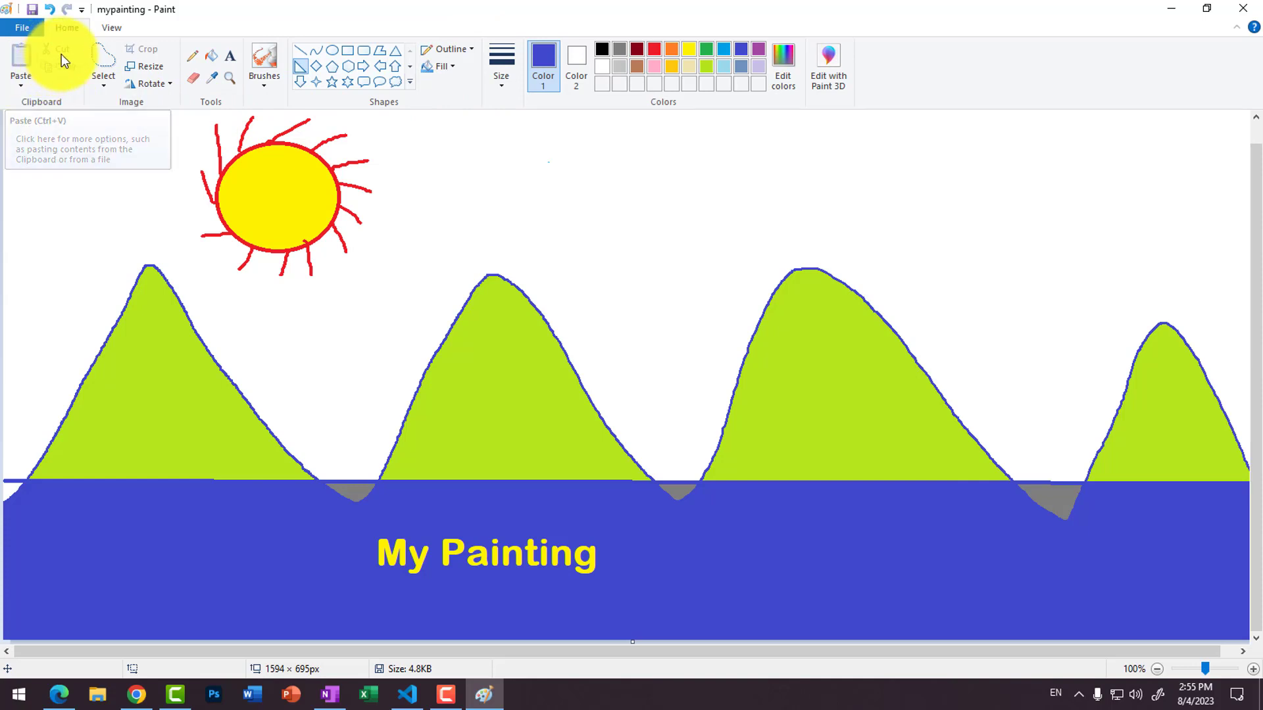
Cut the sun out of the picture with a rectangular selection of about 290 × 214 px
{"action": "left_click", "coordinate": [109, 82]}
{"action": "left_click", "coordinate": [142, 121]}
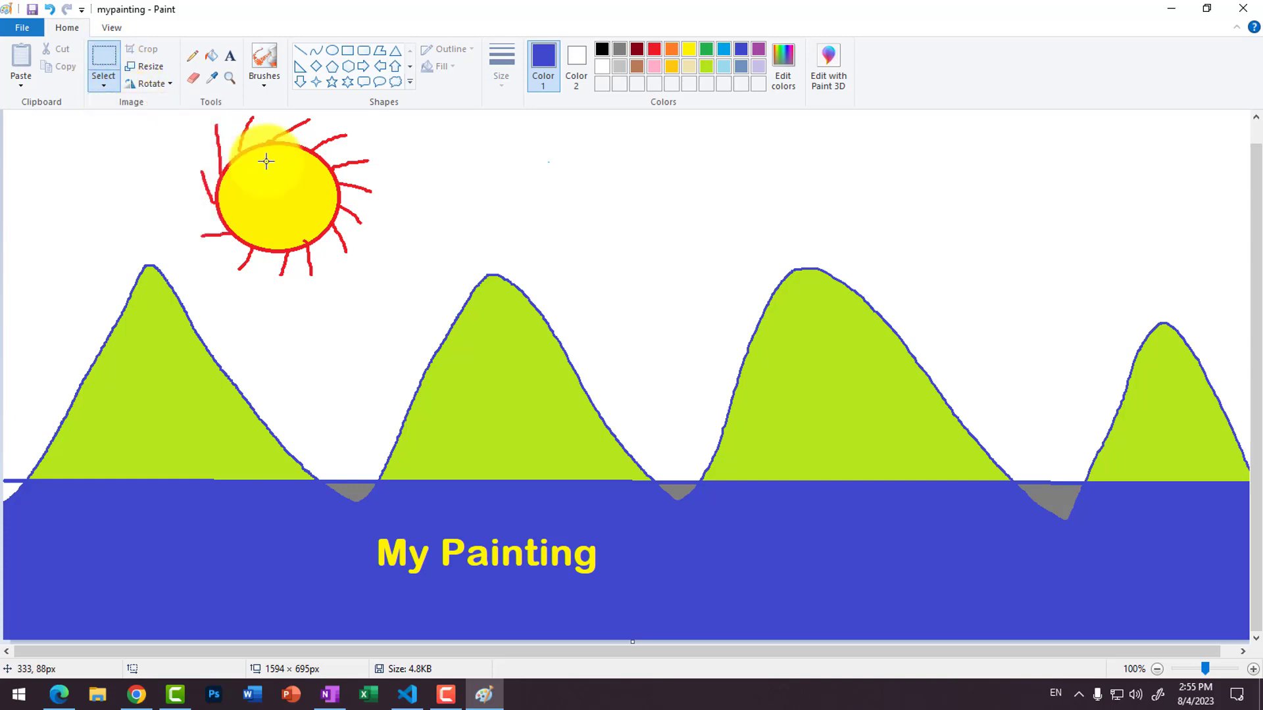
{"action": "left_click_drag", "start_coordinate": [176, 113], "coordinate": [405, 280]}
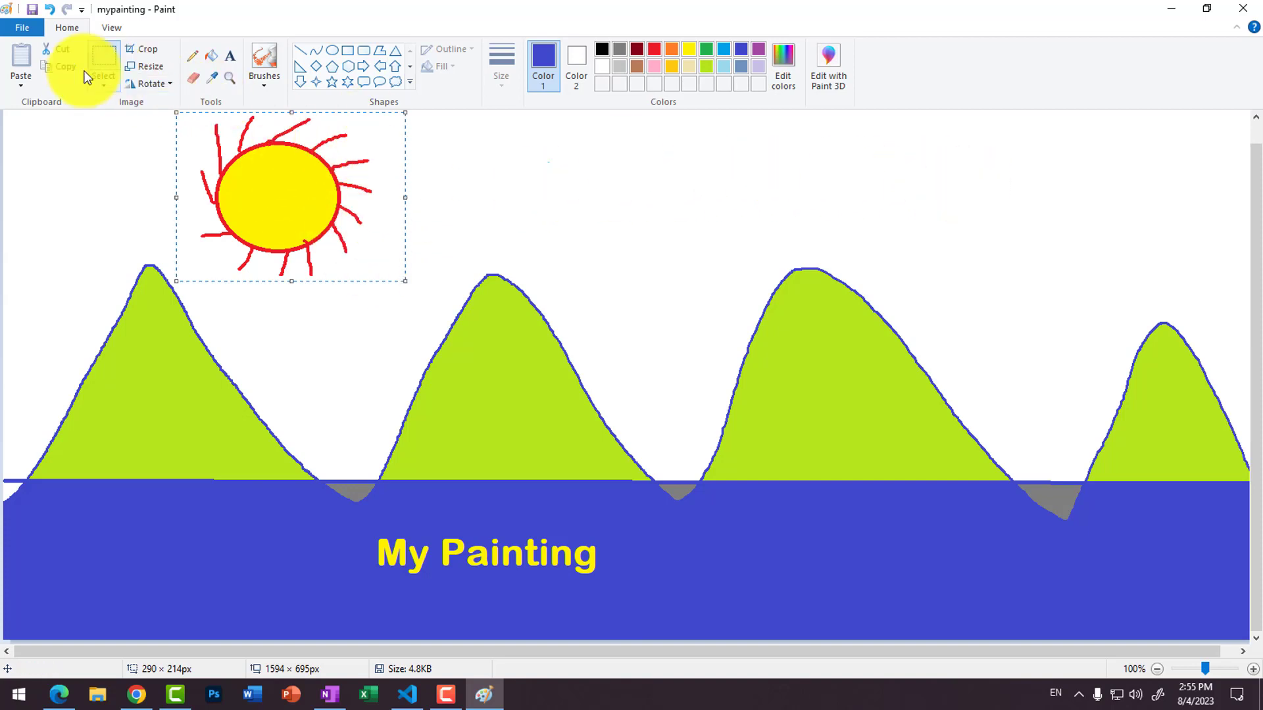
{"action": "left_click", "coordinate": [54, 50]}
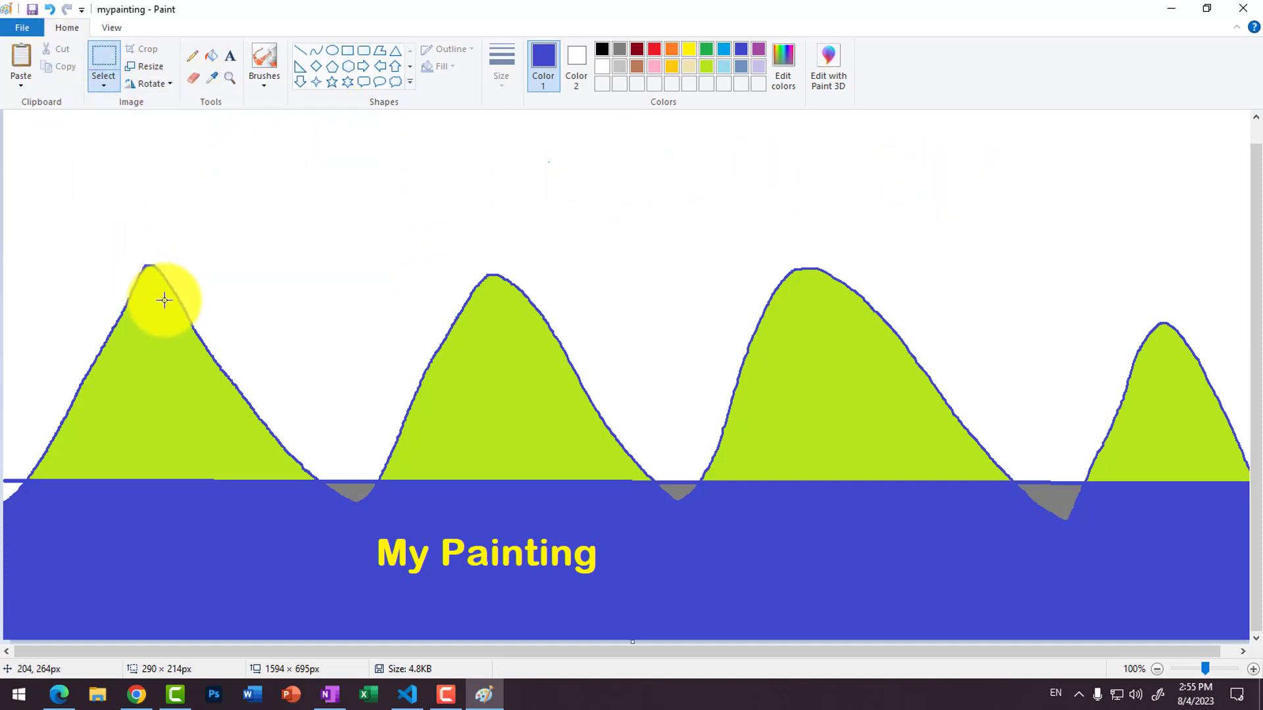
Paste the sun, place it in the sky between the third and fourth mountains, and deselect it
{"action": "left_click", "coordinate": [22, 56]}
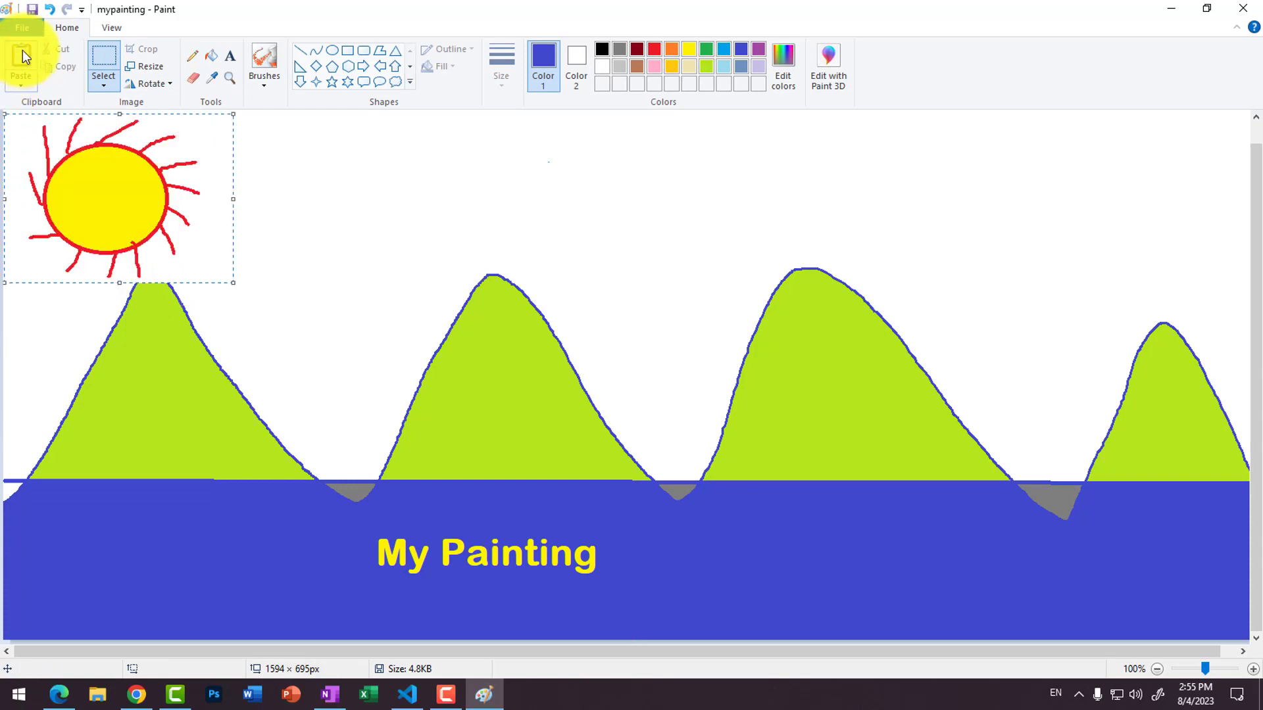
{"action": "left_click_drag", "start_coordinate": [135, 188], "coordinate": [1054, 194]}
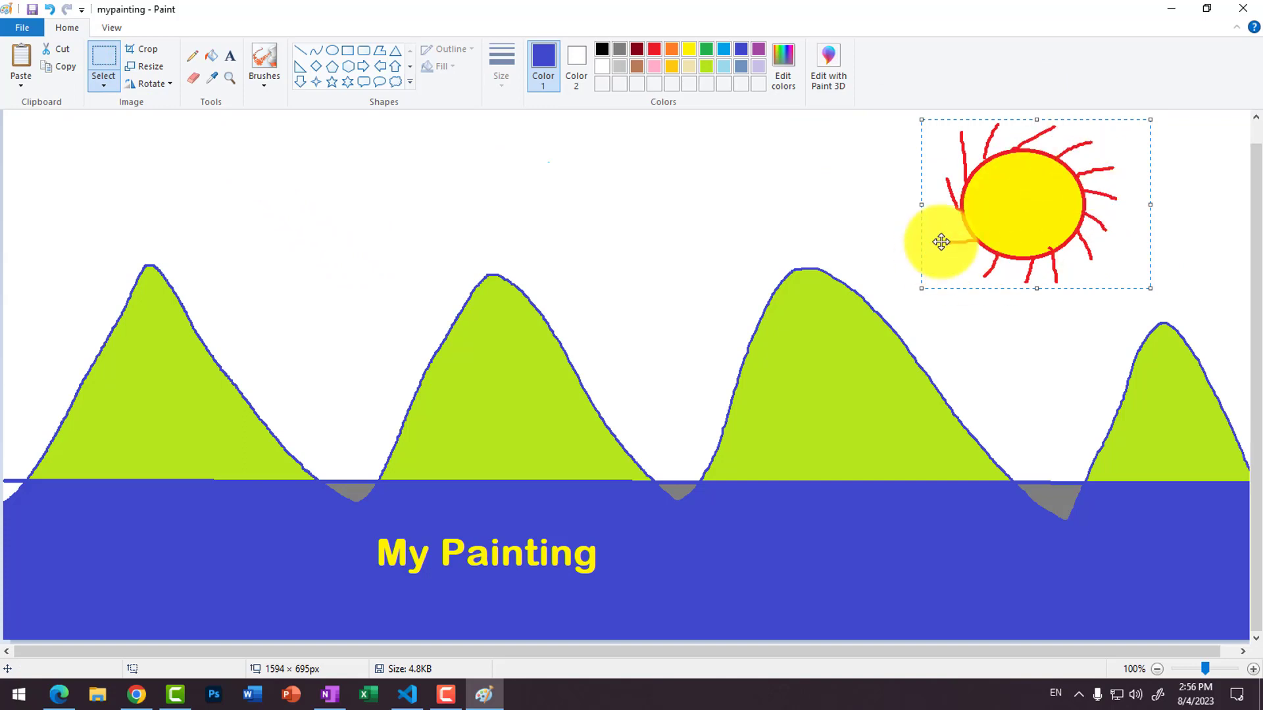
{"action": "left_click", "coordinate": [328, 238]}
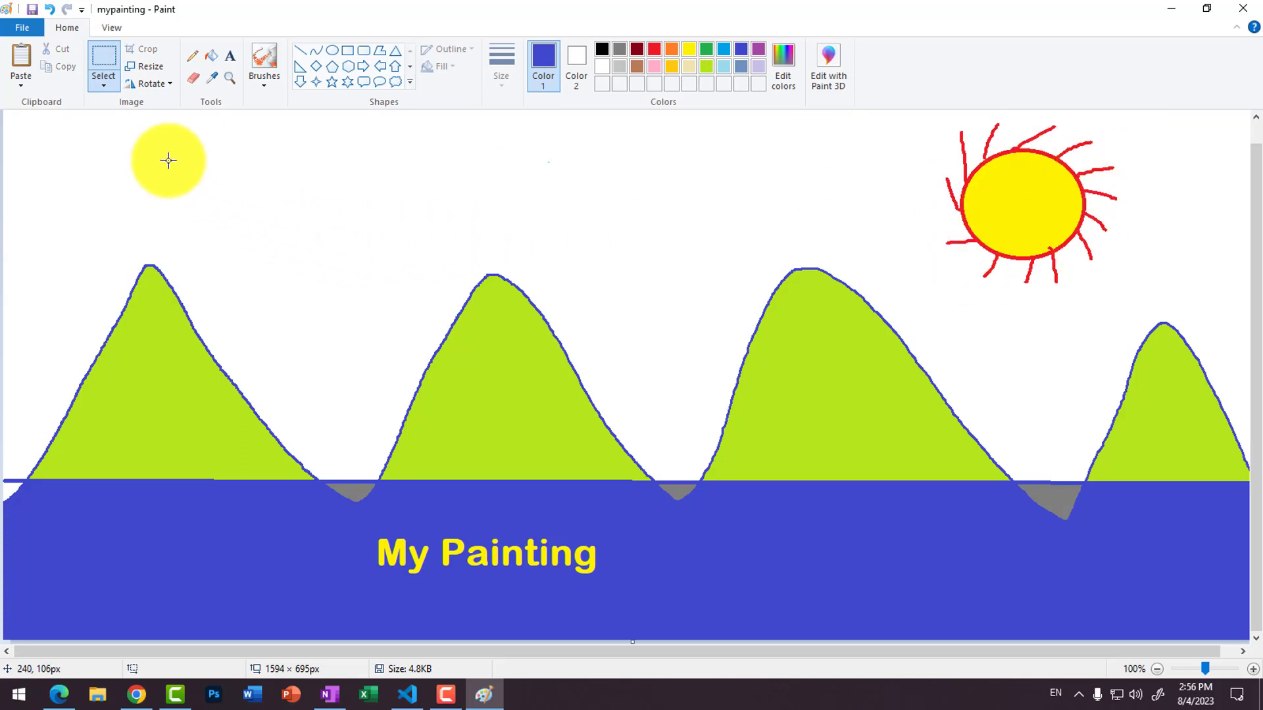
Paste a second sun into the sky between the first and second mountains and save the picture
{"action": "left_click", "coordinate": [20, 61]}
{"action": "left_click_drag", "start_coordinate": [158, 197], "coordinate": [361, 214]}
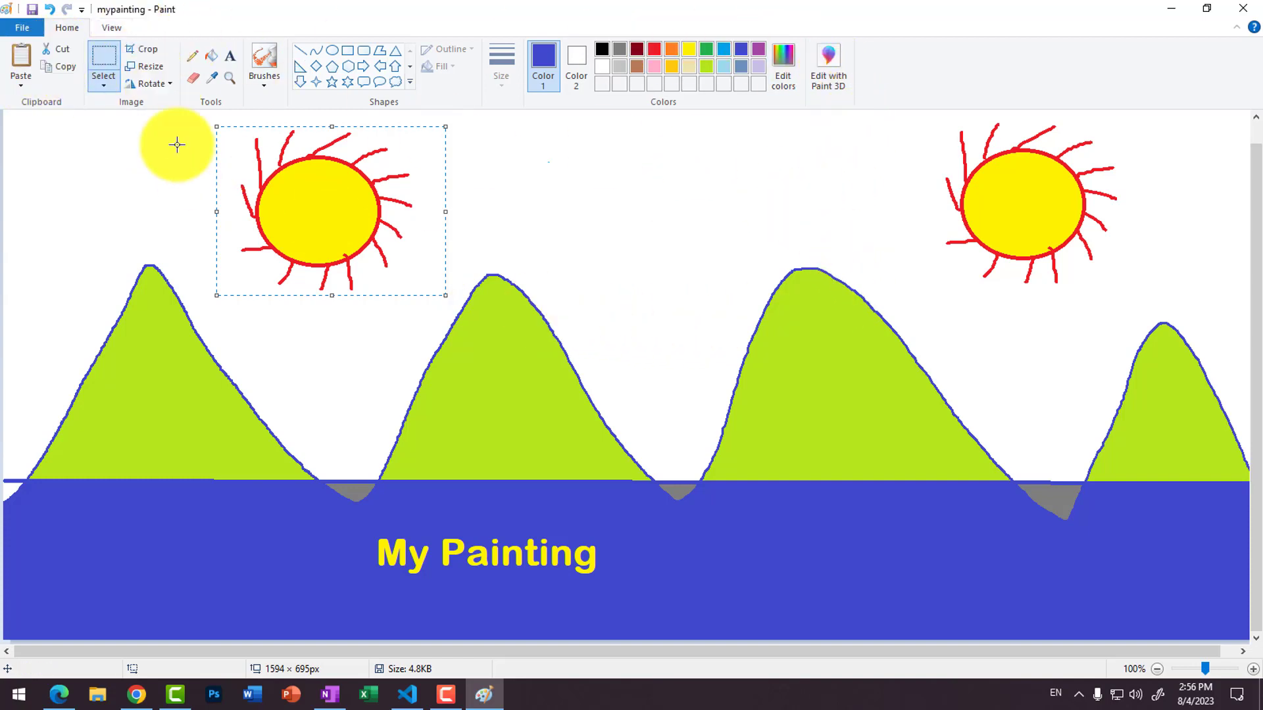
{"action": "left_click", "coordinate": [16, 28]}
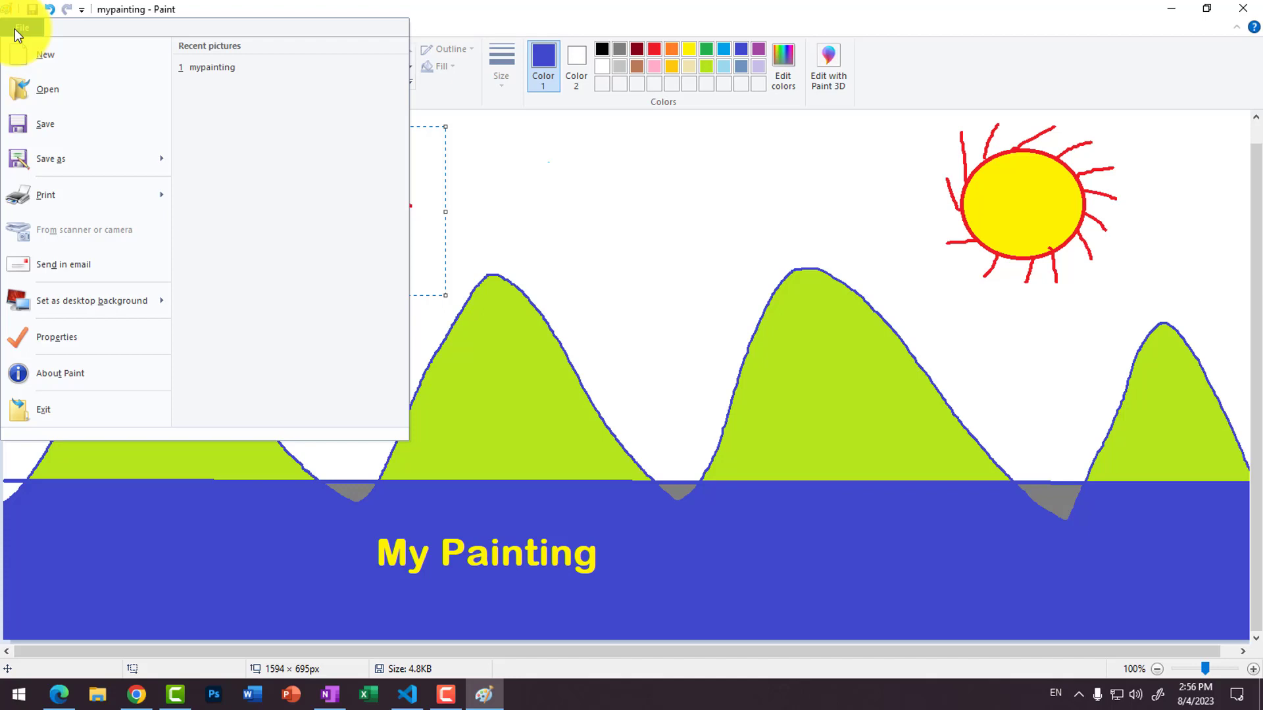
{"action": "left_click", "coordinate": [46, 127]}
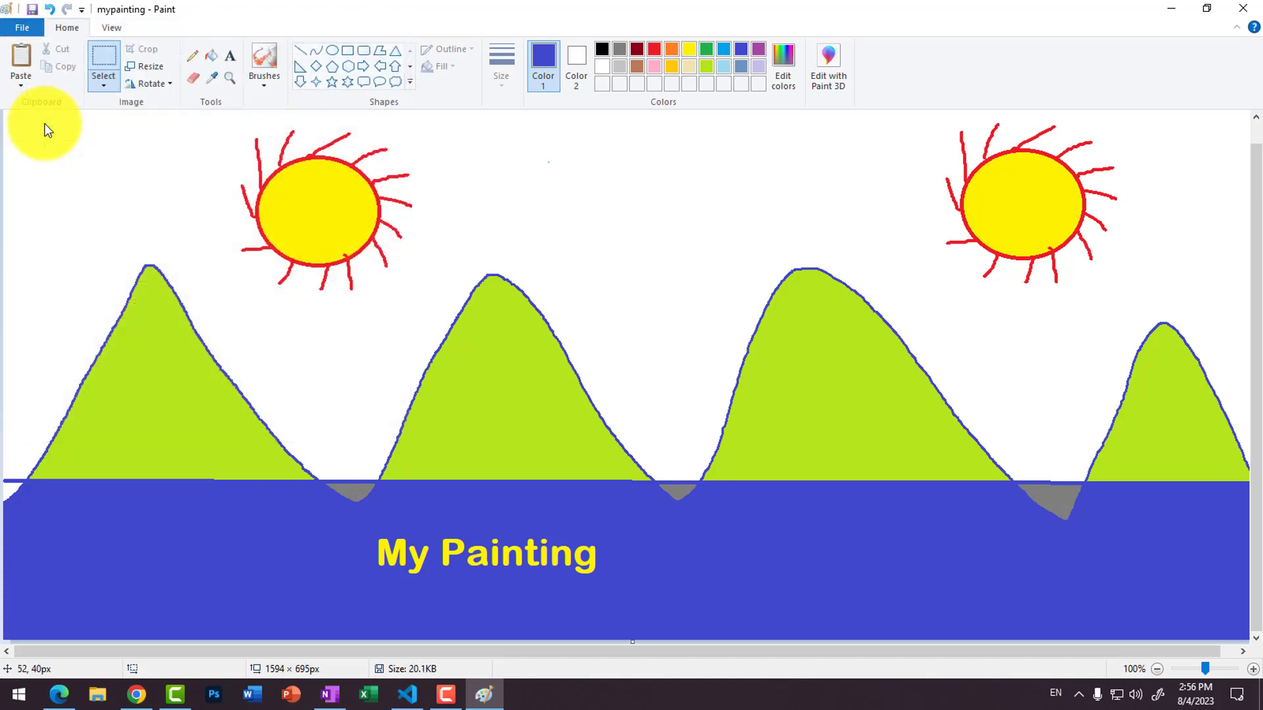
Save a PNG of the picture as mypainting in the Pictures folder, replacing the existing file
{"action": "left_click", "coordinate": [29, 28]}
{"action": "left_click", "coordinate": [62, 163]}
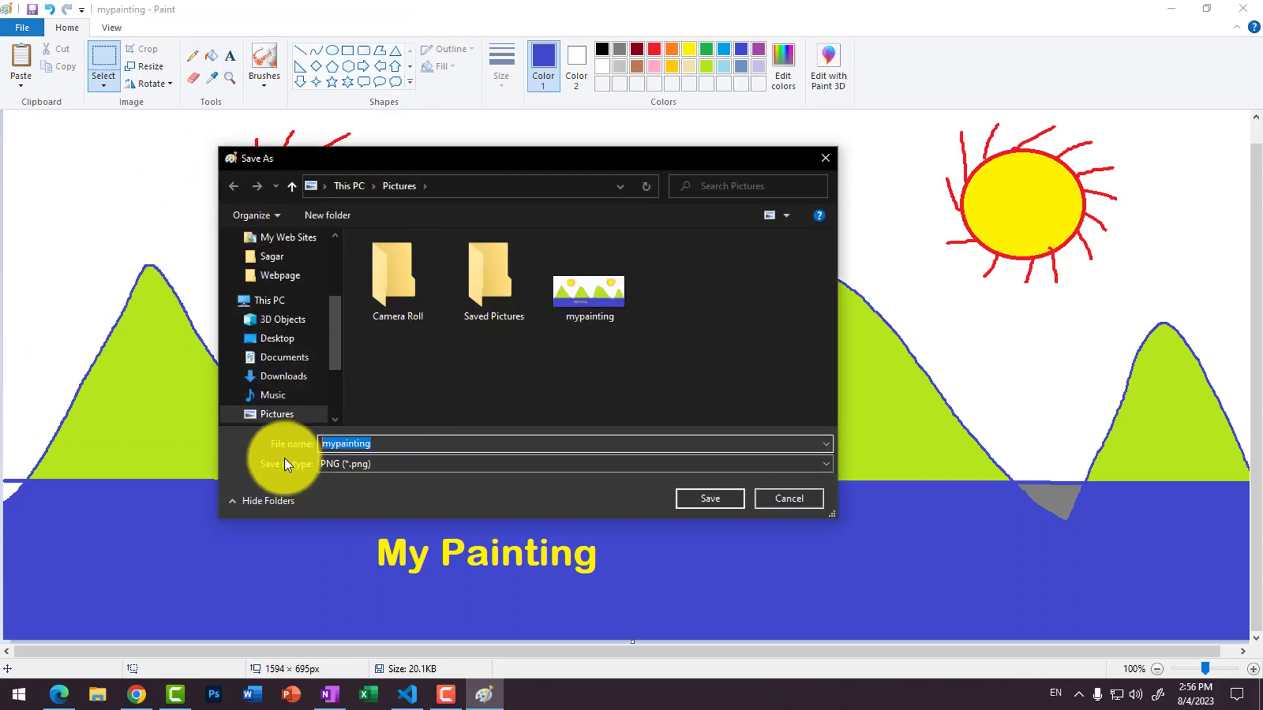
{"action": "left_click", "coordinate": [371, 464]}
{"action": "left_click", "coordinate": [343, 463]}
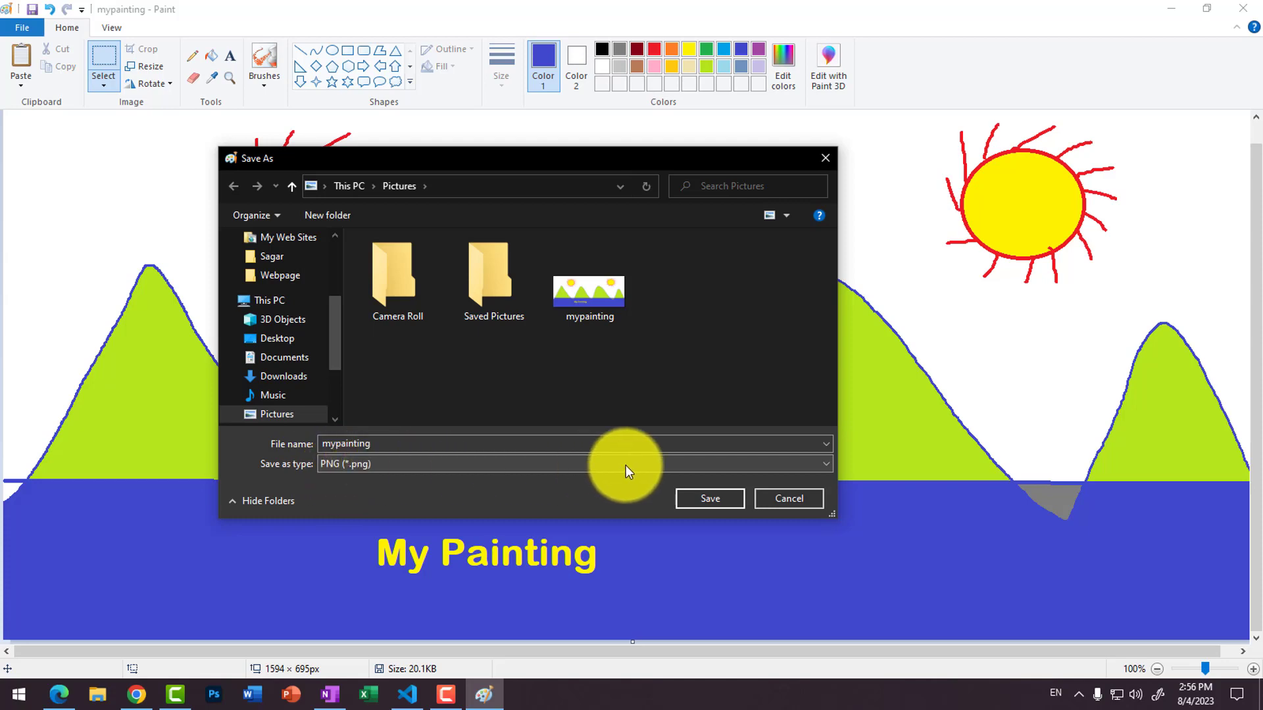
{"action": "left_click", "coordinate": [725, 505]}
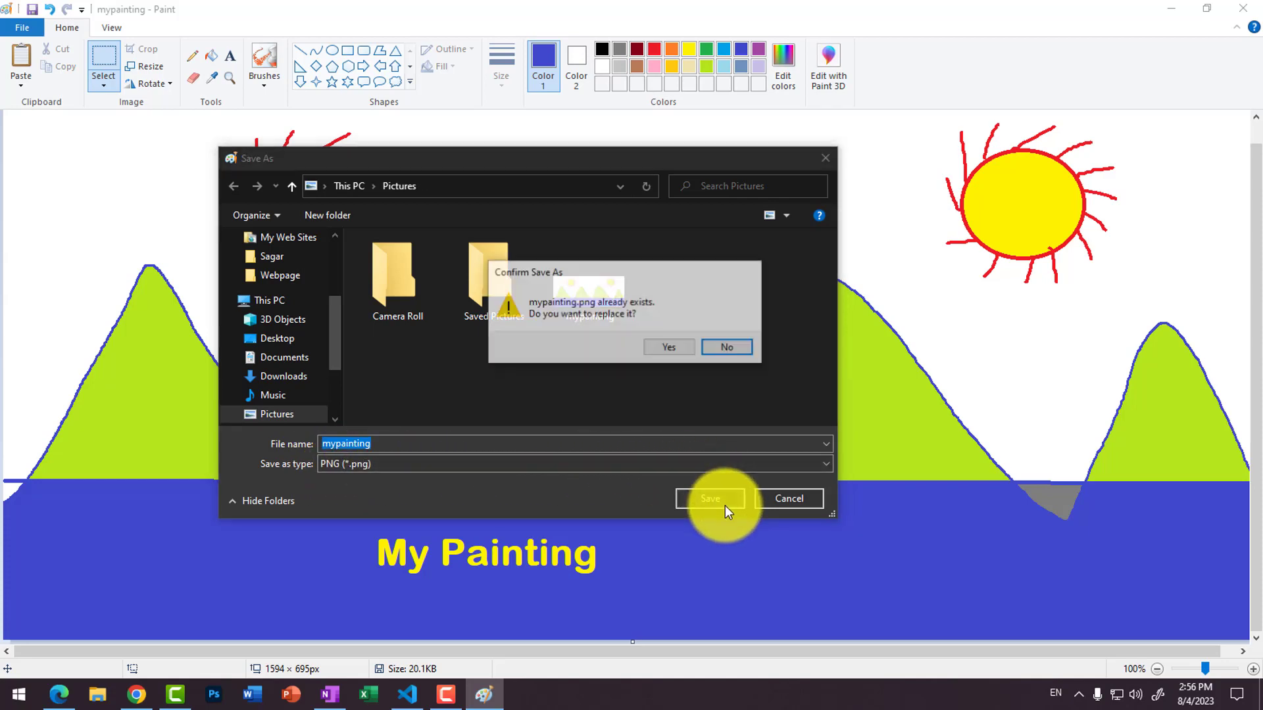
{"action": "left_click", "coordinate": [672, 350]}
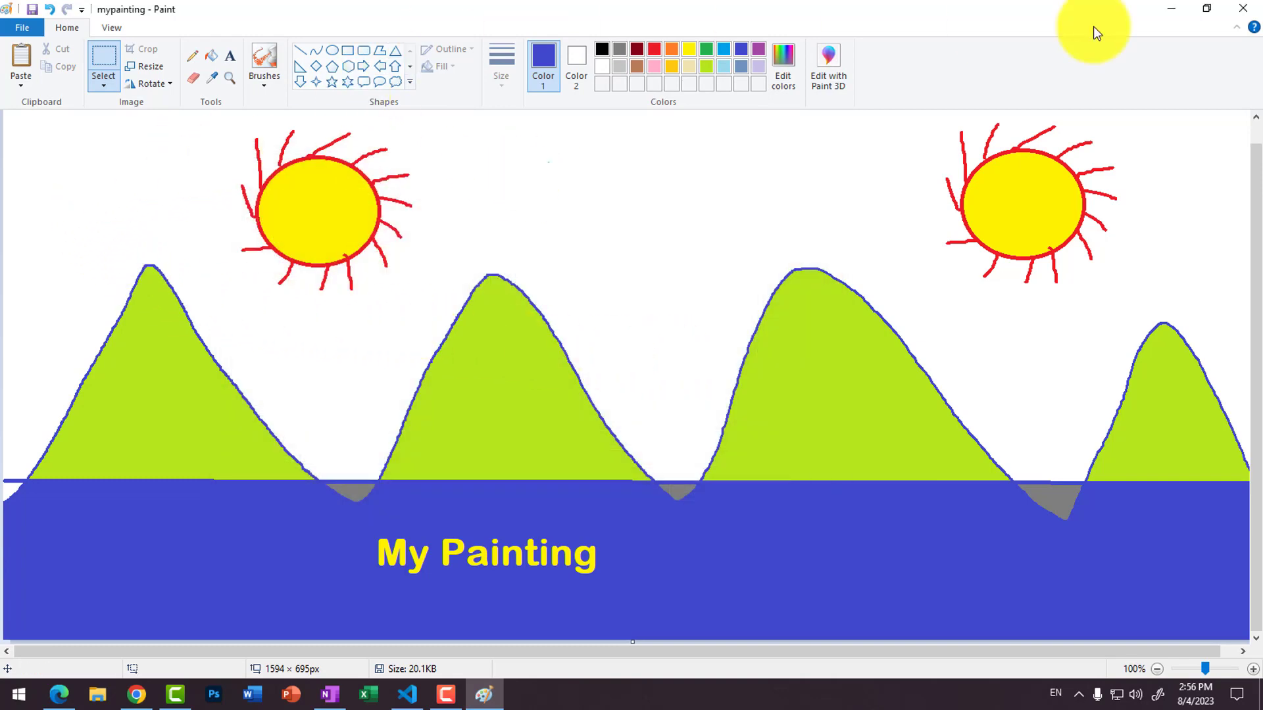
Close Paint and launch it again by searching the system for "paint"
{"action": "left_click", "coordinate": [1243, 13]}
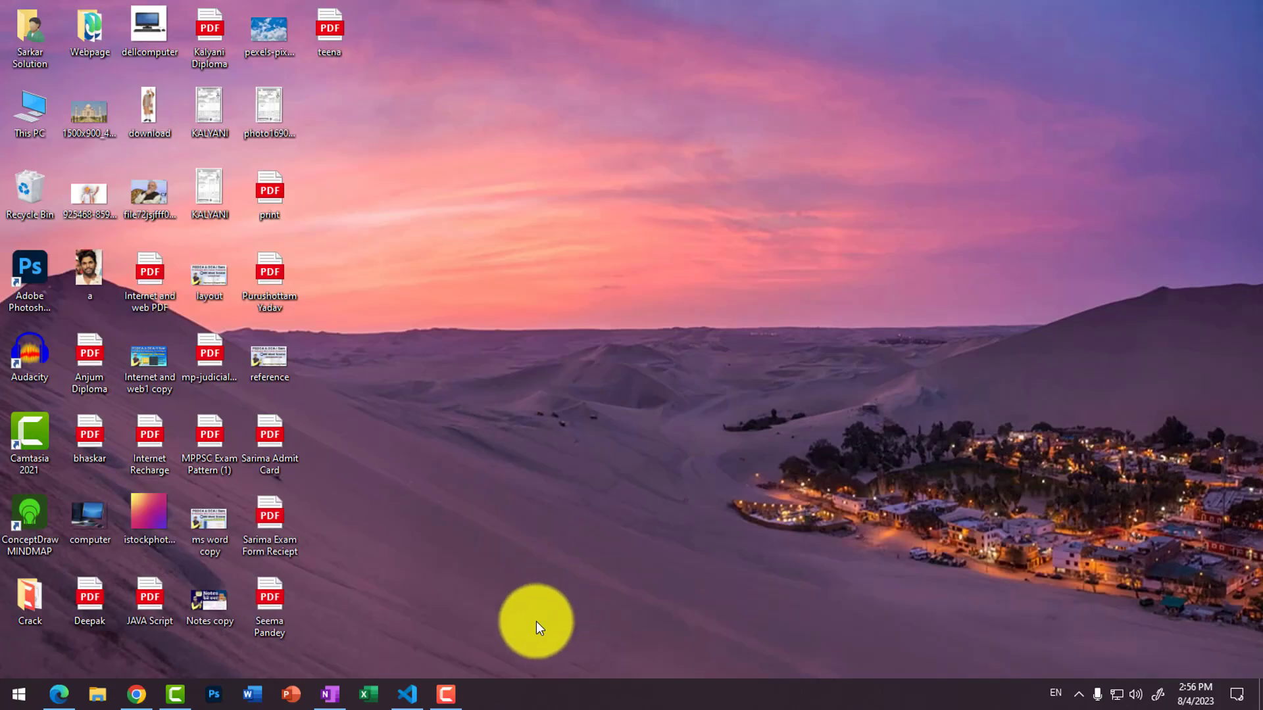
{"action": "left_click", "coordinate": [4, 698]}
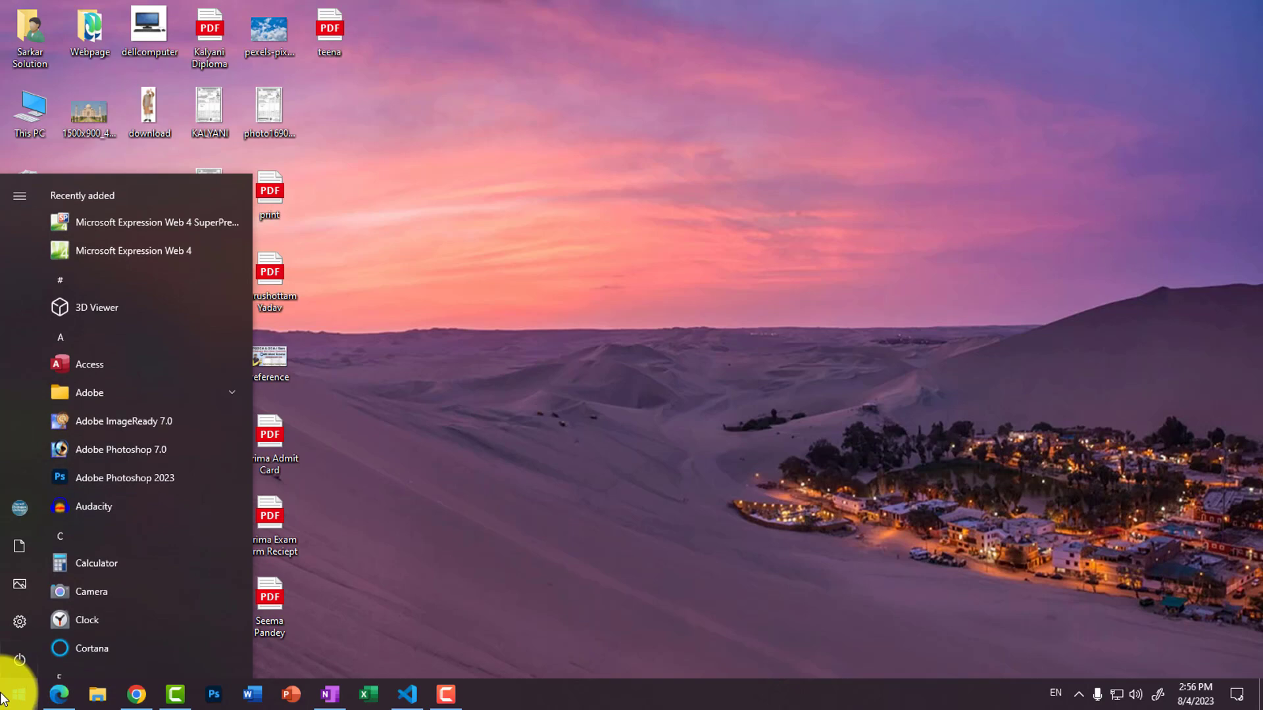
{"action": "type", "text": "paint"}
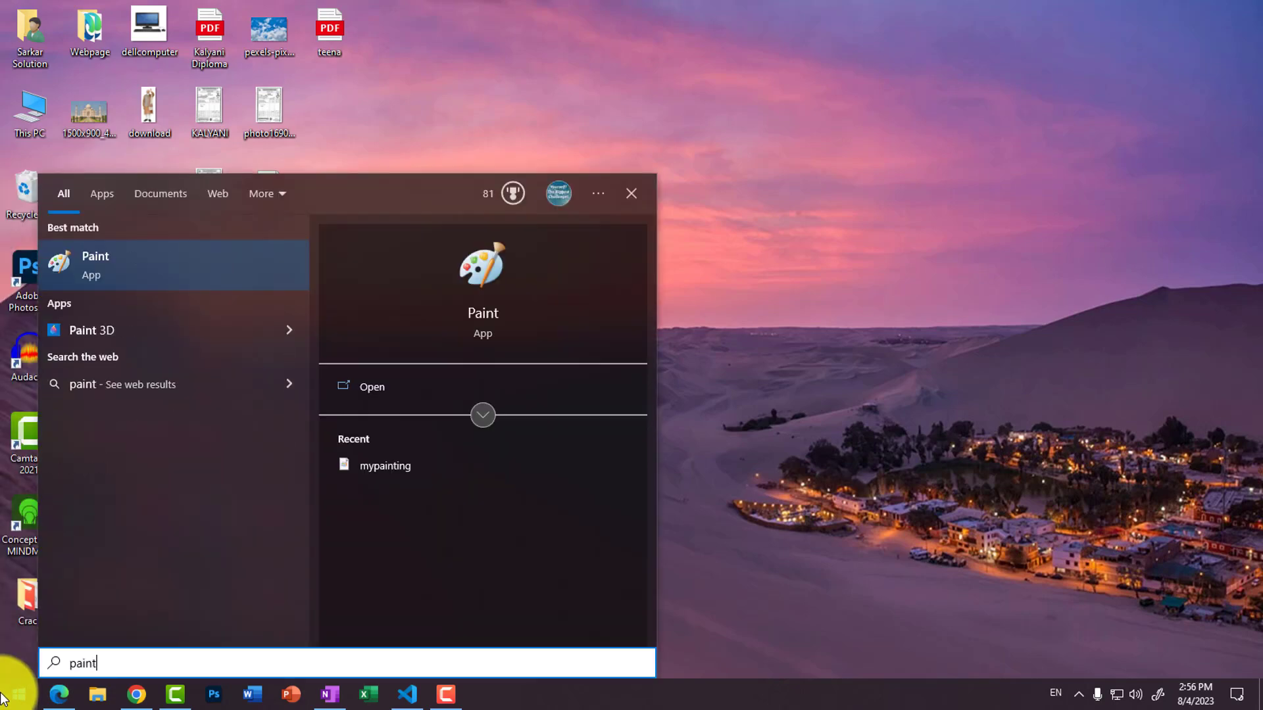
{"action": "left_click", "coordinate": [101, 263]}
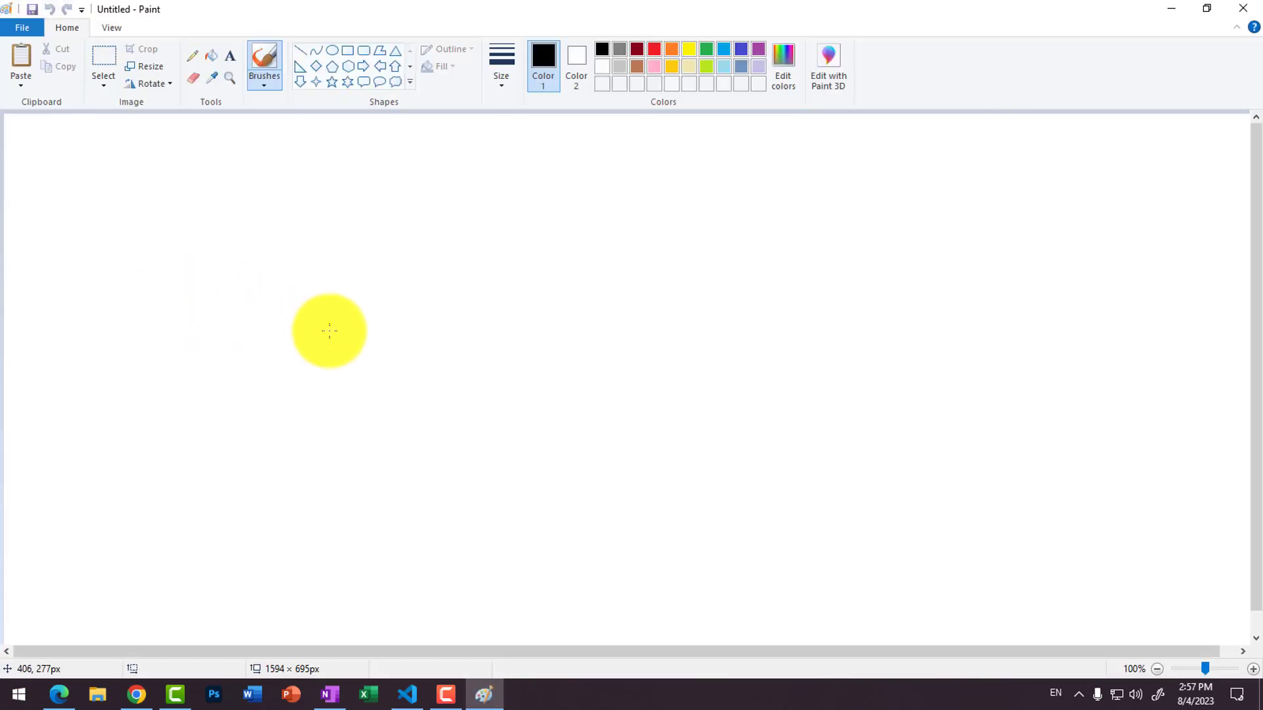
Open the saved mypainting picture from the Pictures folder
{"action": "left_click", "coordinate": [18, 30]}
{"action": "left_click", "coordinate": [38, 91]}
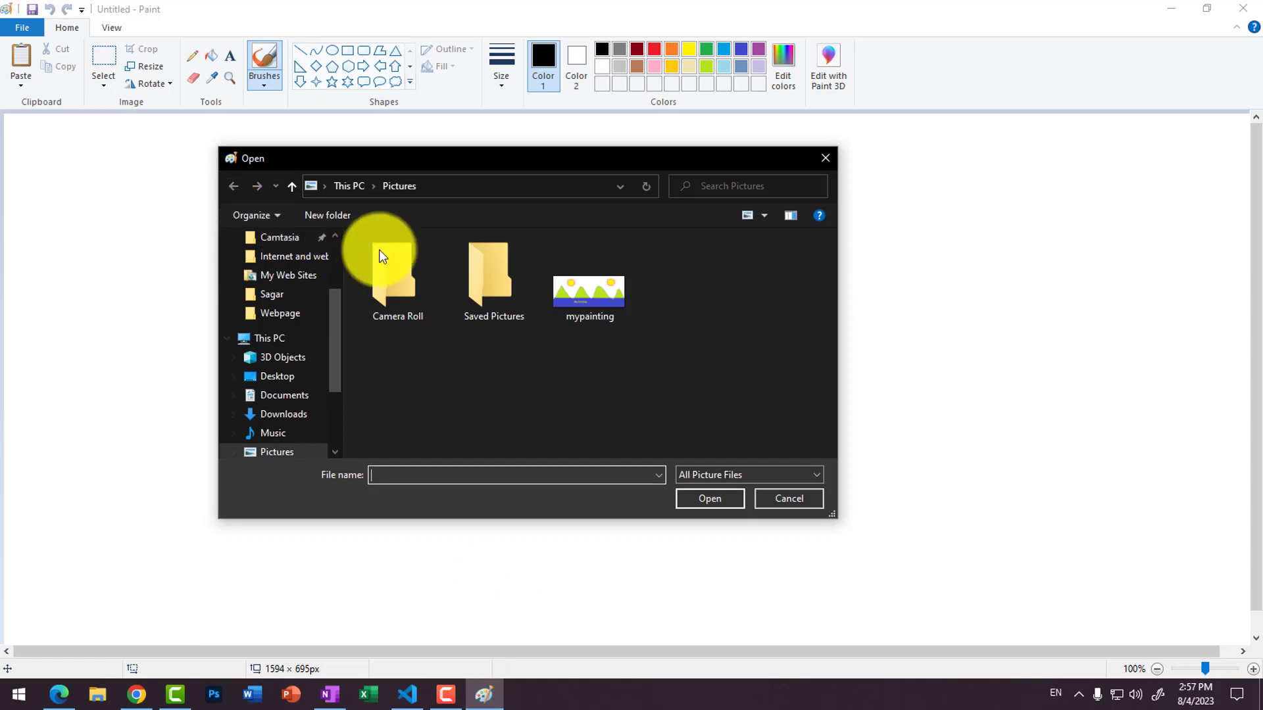
{"action": "left_click_drag", "start_coordinate": [507, 173], "coordinate": [542, 165]}
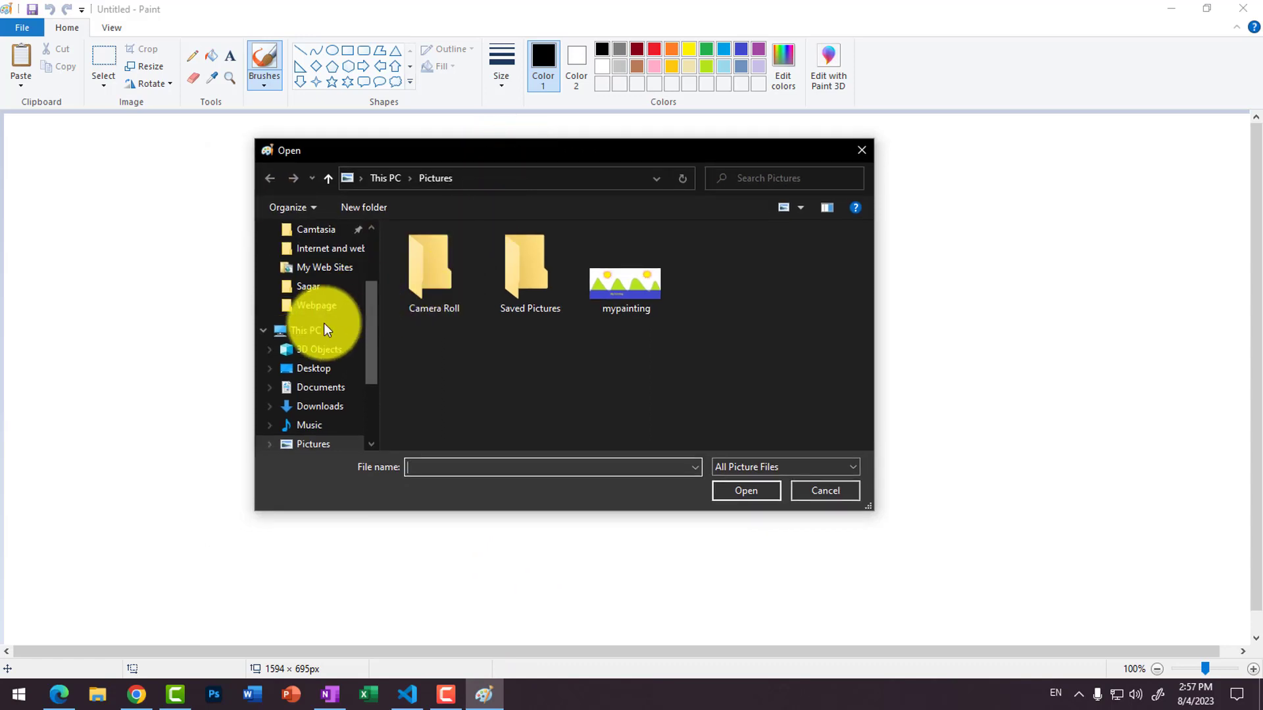
{"action": "scroll", "coordinate": [311, 316], "scroll_direction": "up", "scroll_amount": 3}
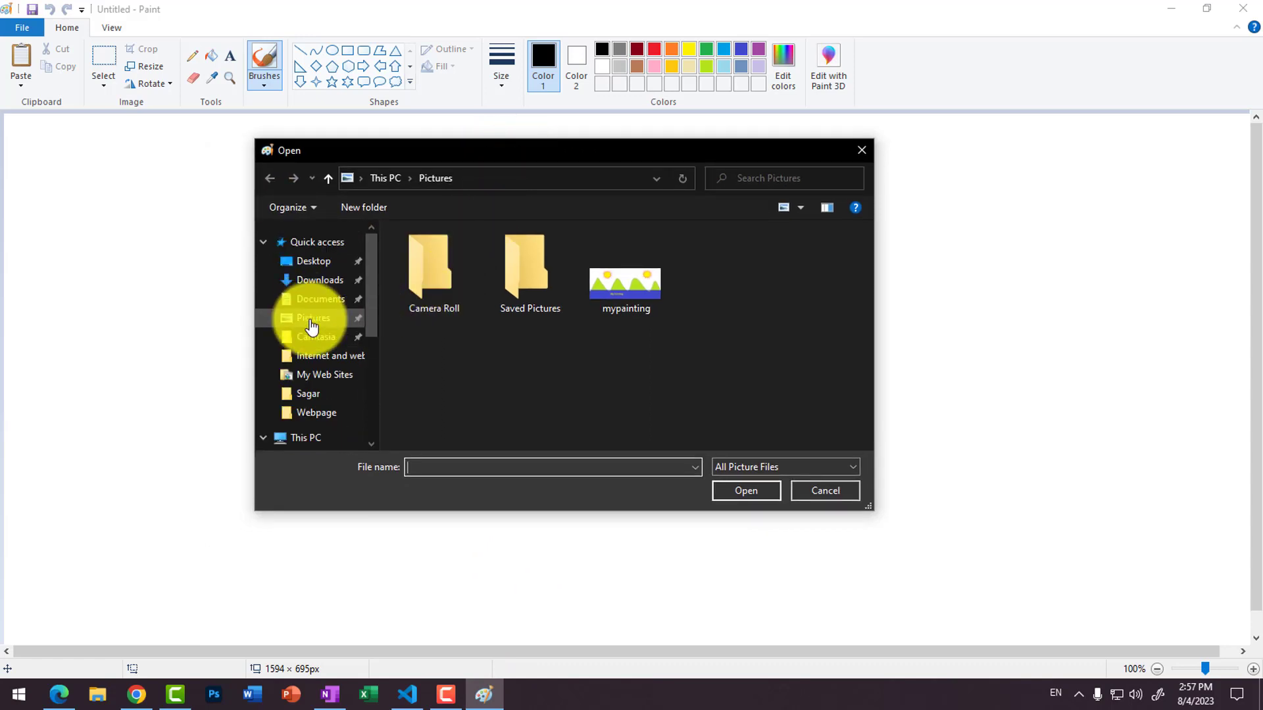
{"action": "left_click", "coordinate": [312, 323]}
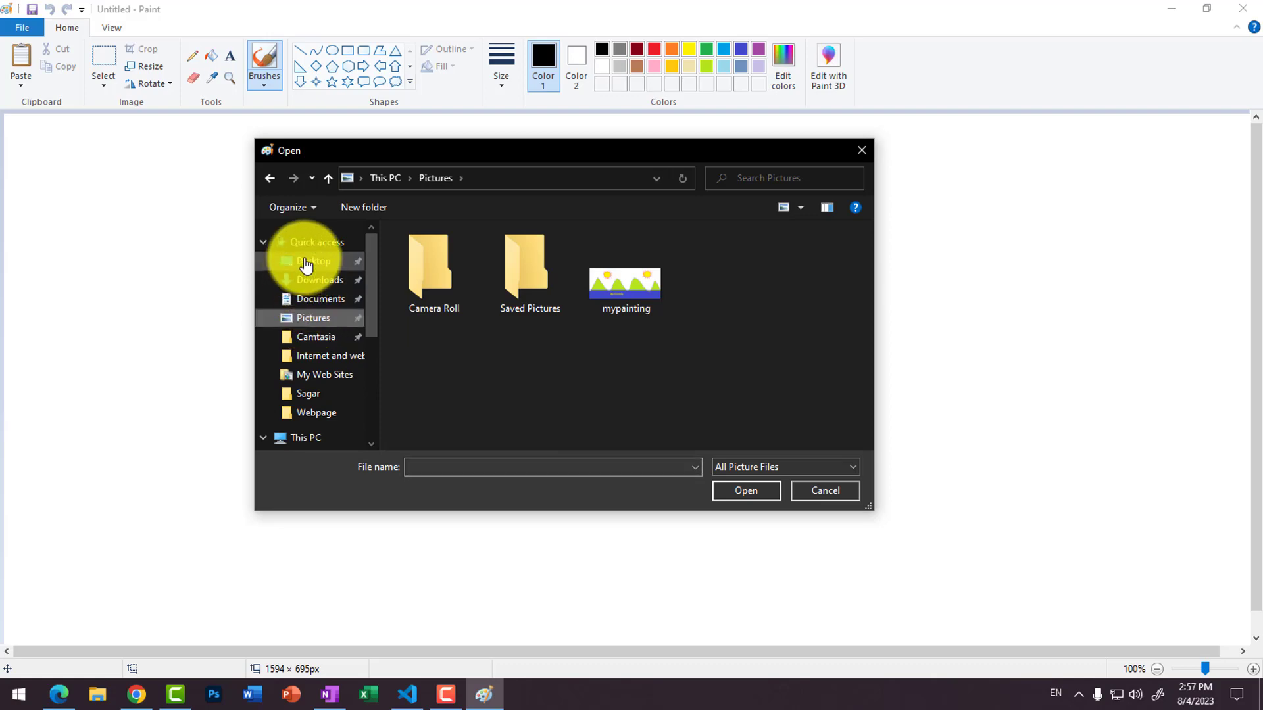
{"action": "left_click", "coordinate": [329, 339]}
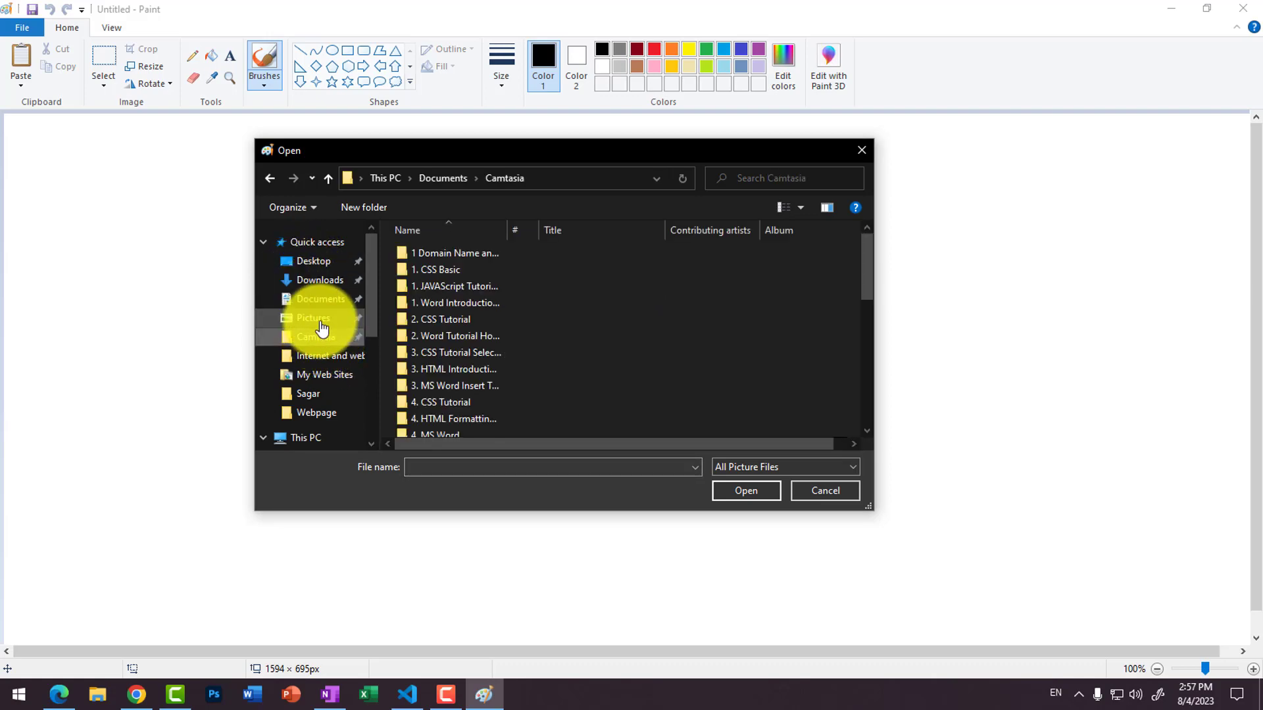
{"action": "left_click", "coordinate": [317, 319]}
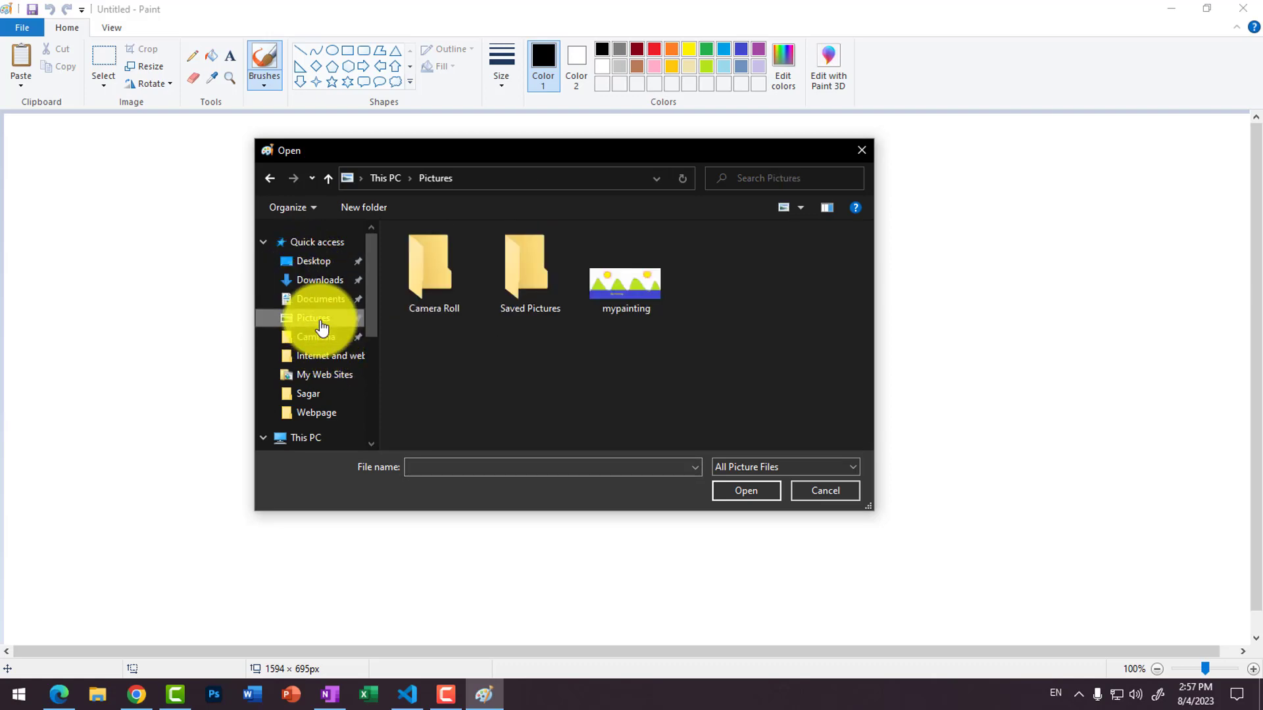
{"action": "left_click", "coordinate": [622, 294]}
{"action": "left_click", "coordinate": [755, 494]}
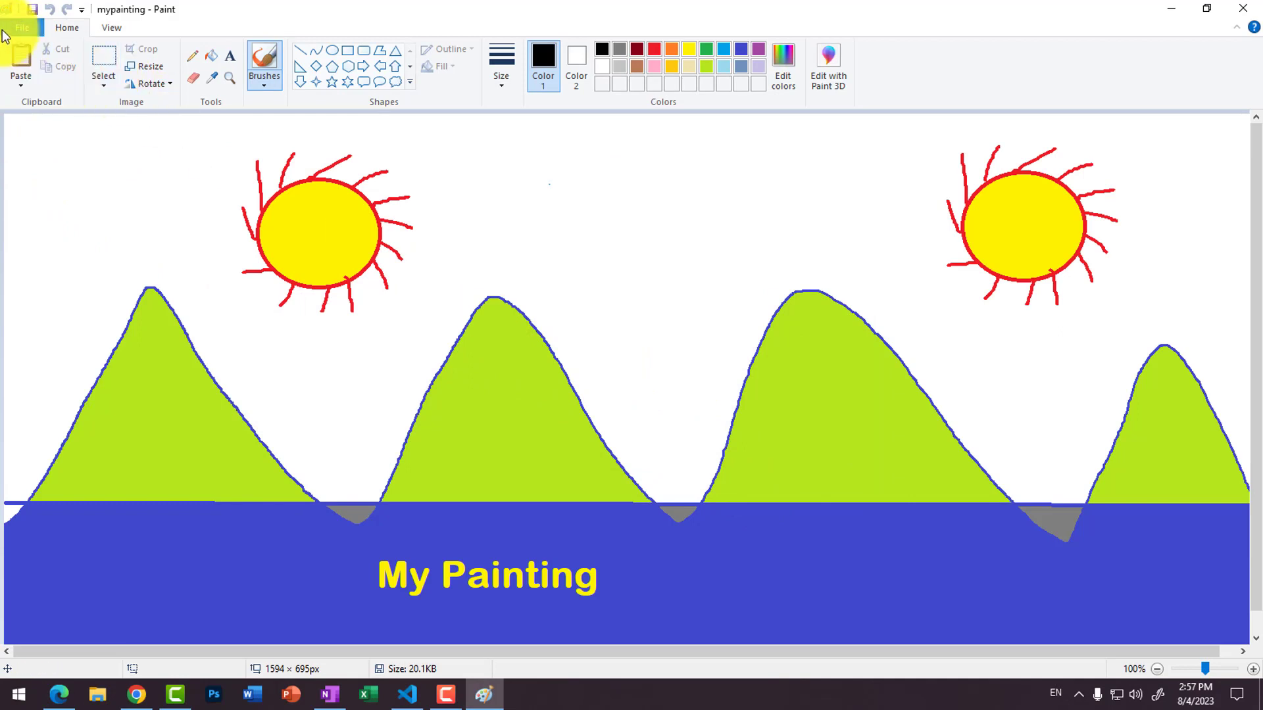
Save the reopened mypainting picture and start a new blank picture
{"action": "left_click", "coordinate": [22, 27]}
{"action": "left_click", "coordinate": [54, 130]}
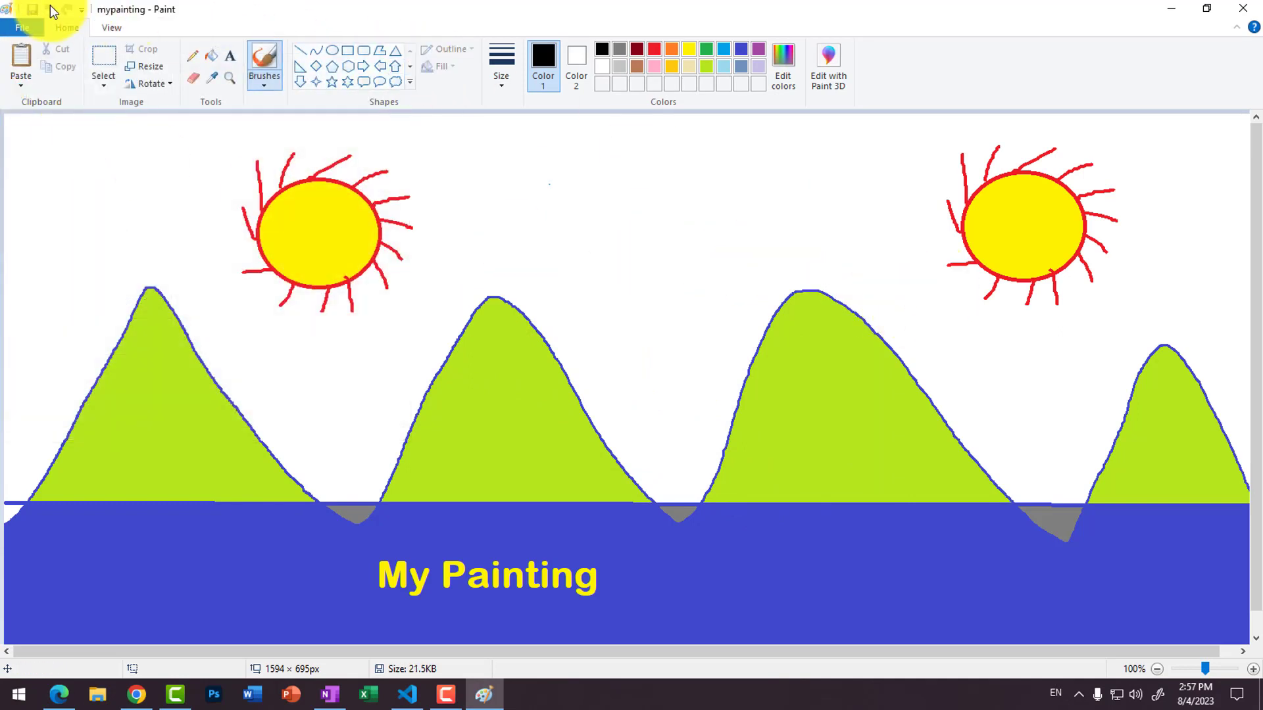
{"action": "left_click", "coordinate": [26, 28]}
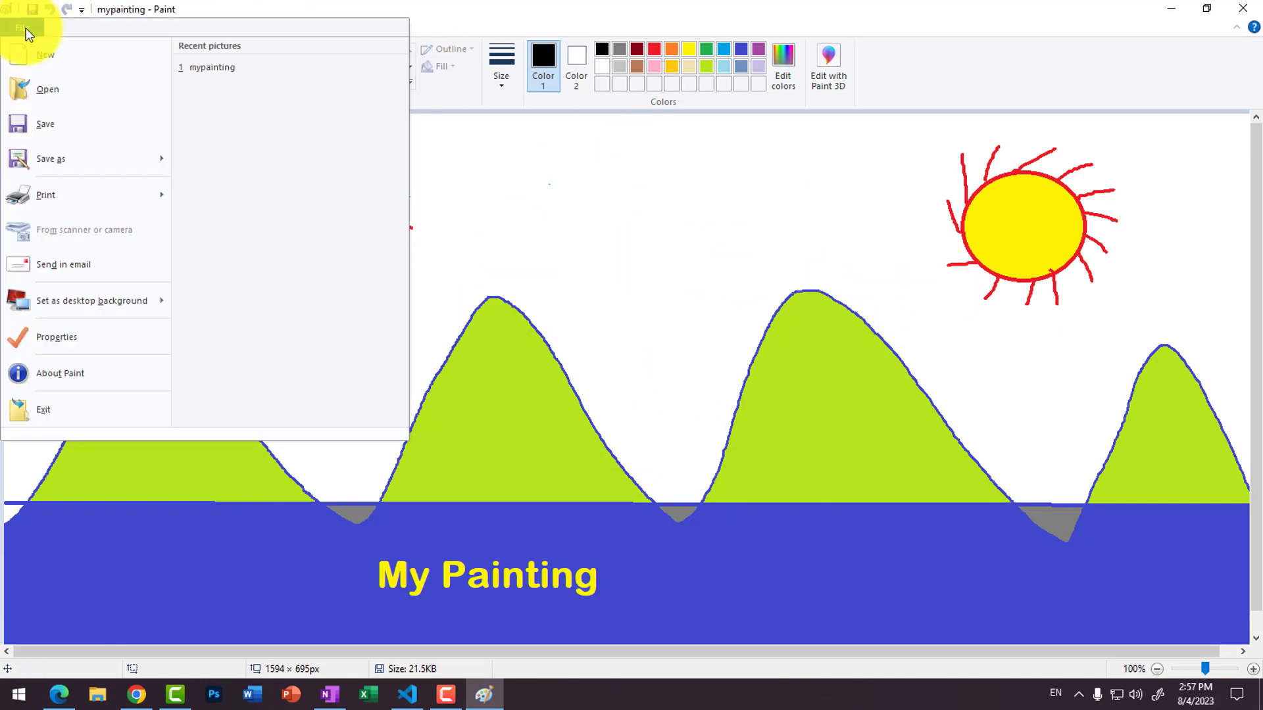
{"action": "left_click", "coordinate": [34, 63]}
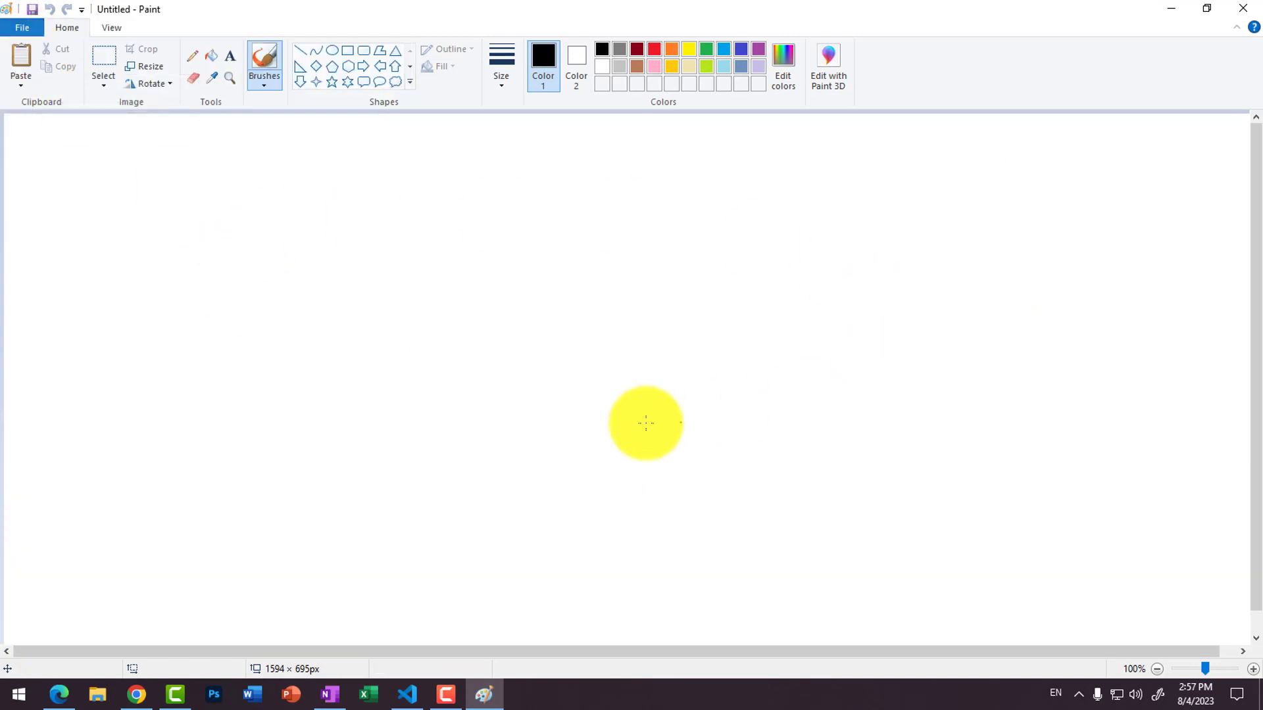